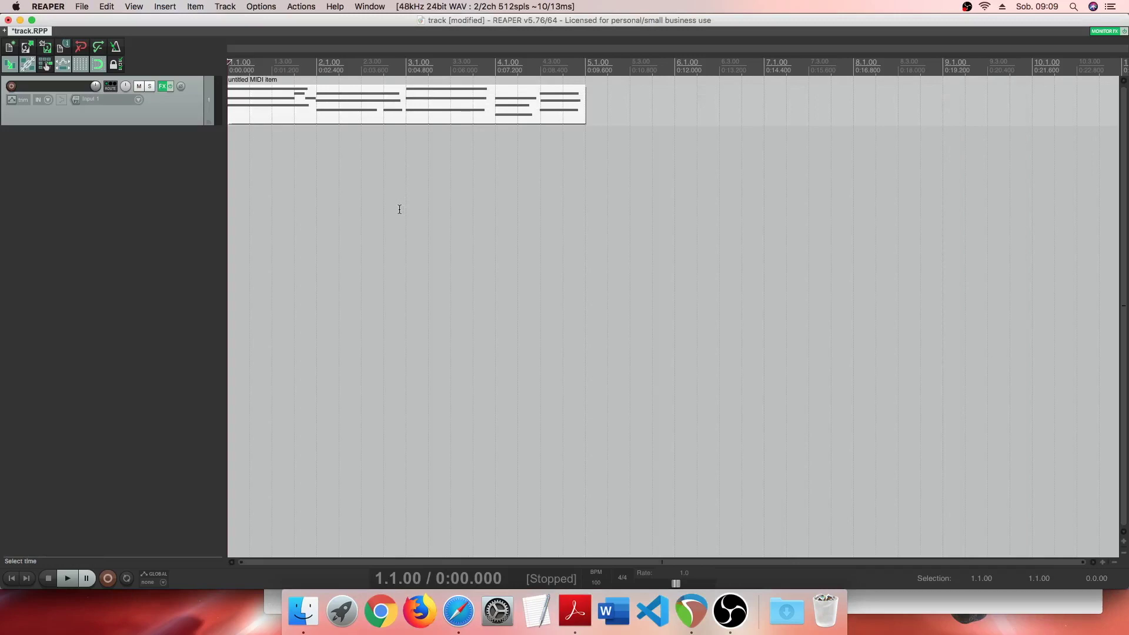
Name the first track "Piano".
{"action": "scroll", "coordinate": [383, 177], "scroll_direction": "down", "scroll_amount": 3}
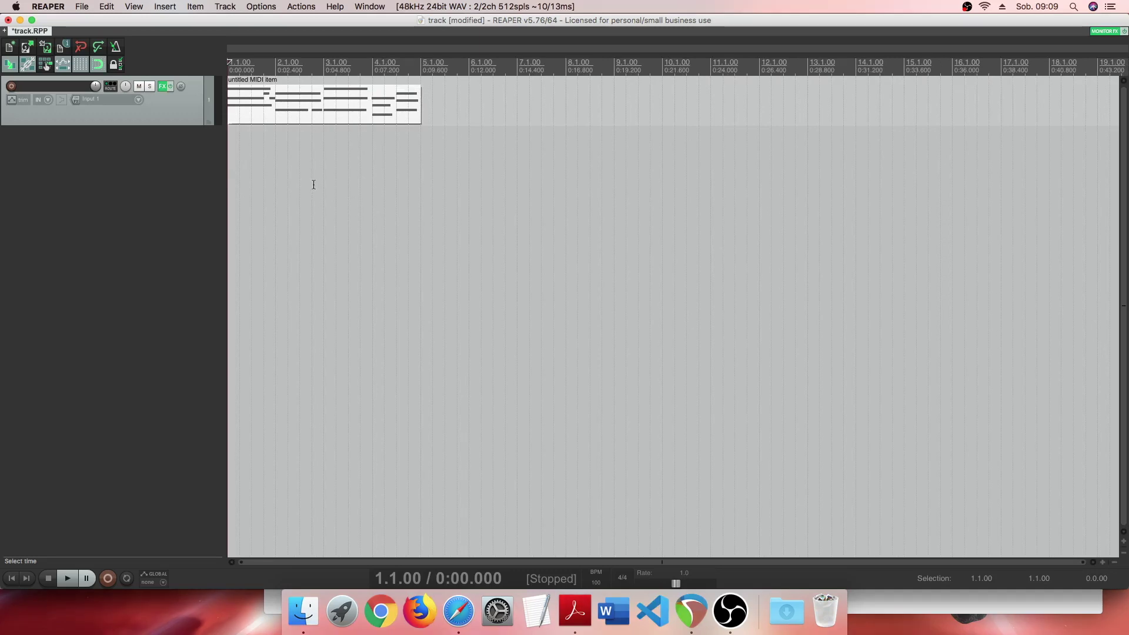
{"action": "double_click", "coordinate": [50, 90]}
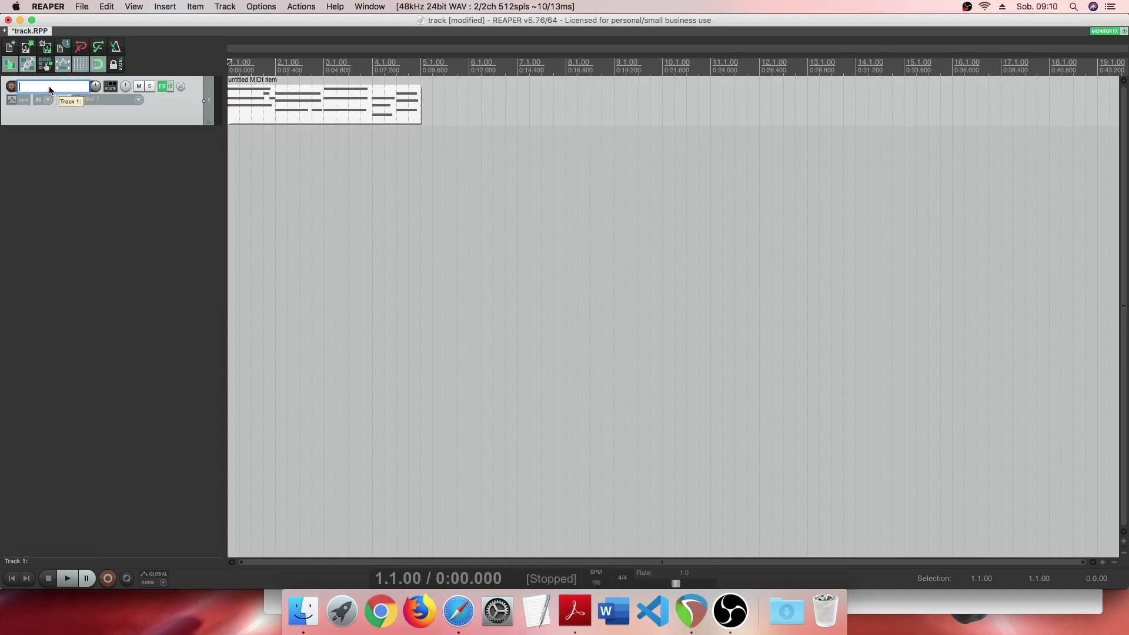
{"action": "type", "text": "Piano"}
{"action": "key", "text": "Return"}
Insert a new track below the Piano track and name it "Epic Drums".
{"action": "right_click", "coordinate": [44, 135]}
{"action": "left_click", "coordinate": [23, 140]}
{"action": "right_click", "coordinate": [105, 145]}
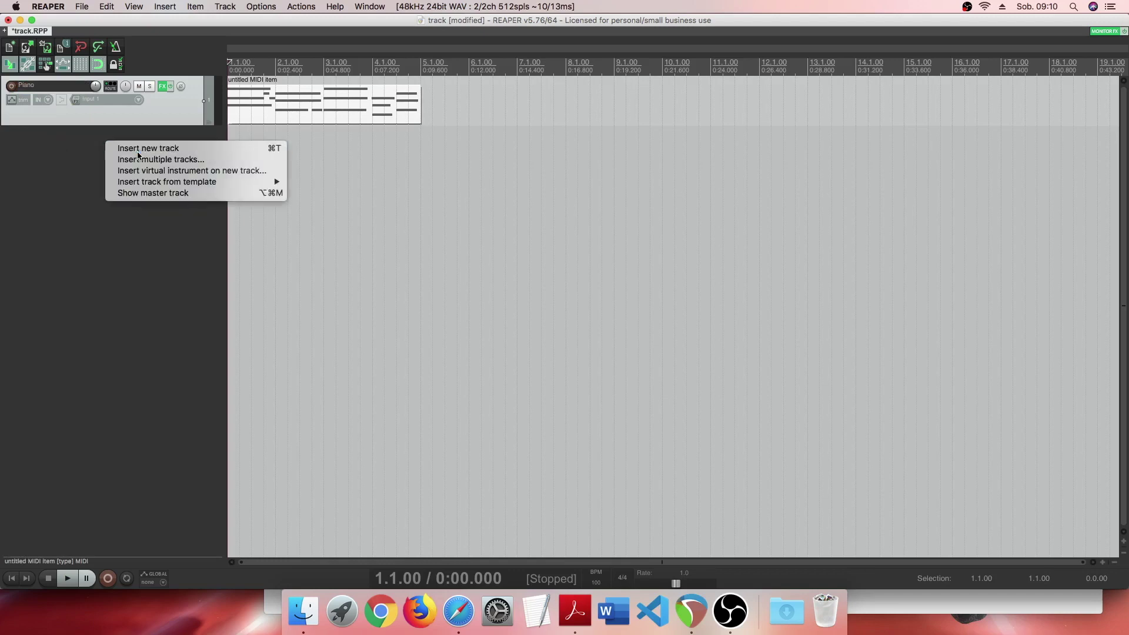
{"action": "left_click", "coordinate": [120, 148]}
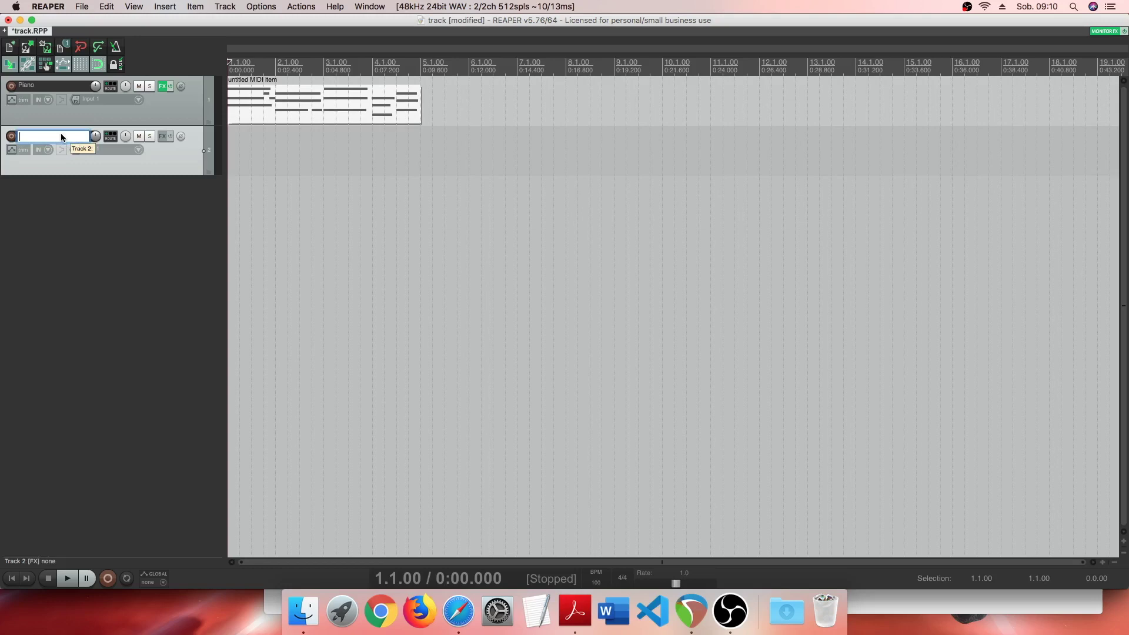
{"action": "type", "text": "Epic Drums"}
{"action": "key", "text": "Return"}
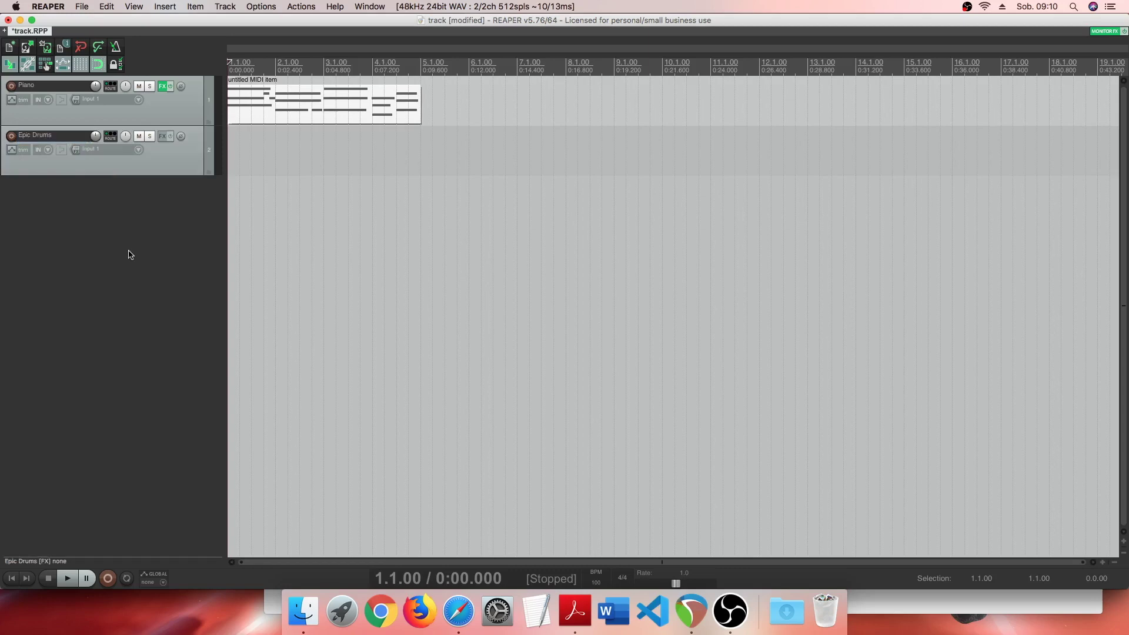
Insert an empty MIDI item on the Epic Drums track spanning 1.1.00 to 5.1.00, matching the piano item's length.
{"action": "left_click", "coordinate": [424, 156]}
{"action": "left_click_drag", "start_coordinate": [423, 156], "coordinate": [230, 155]}
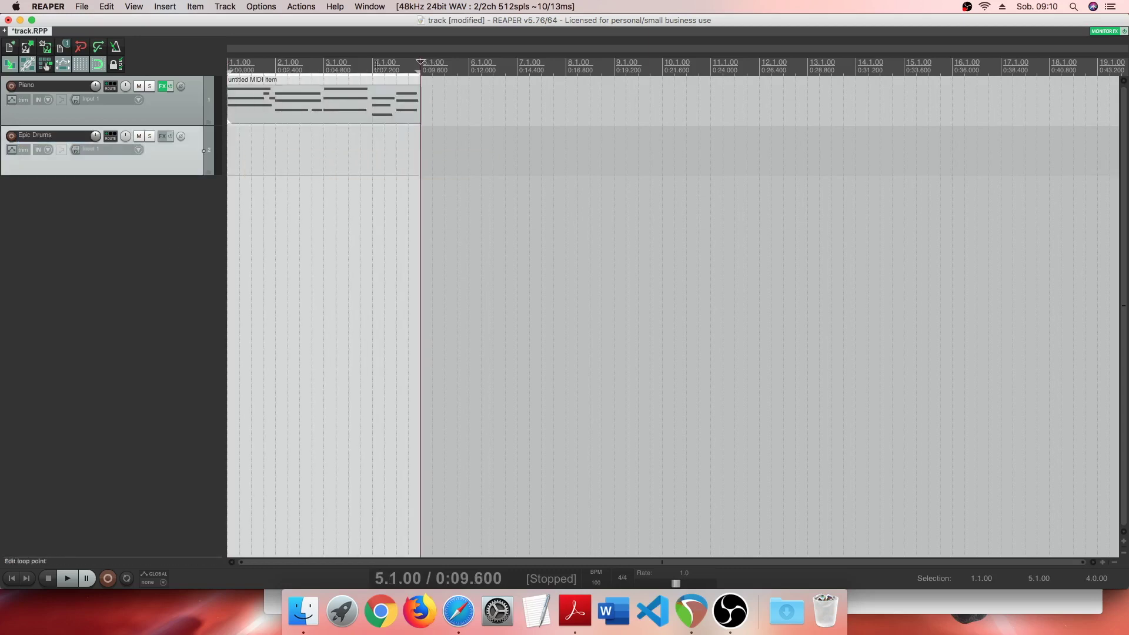
{"action": "left_click", "coordinate": [165, 7]}
{"action": "left_click", "coordinate": [177, 44]}
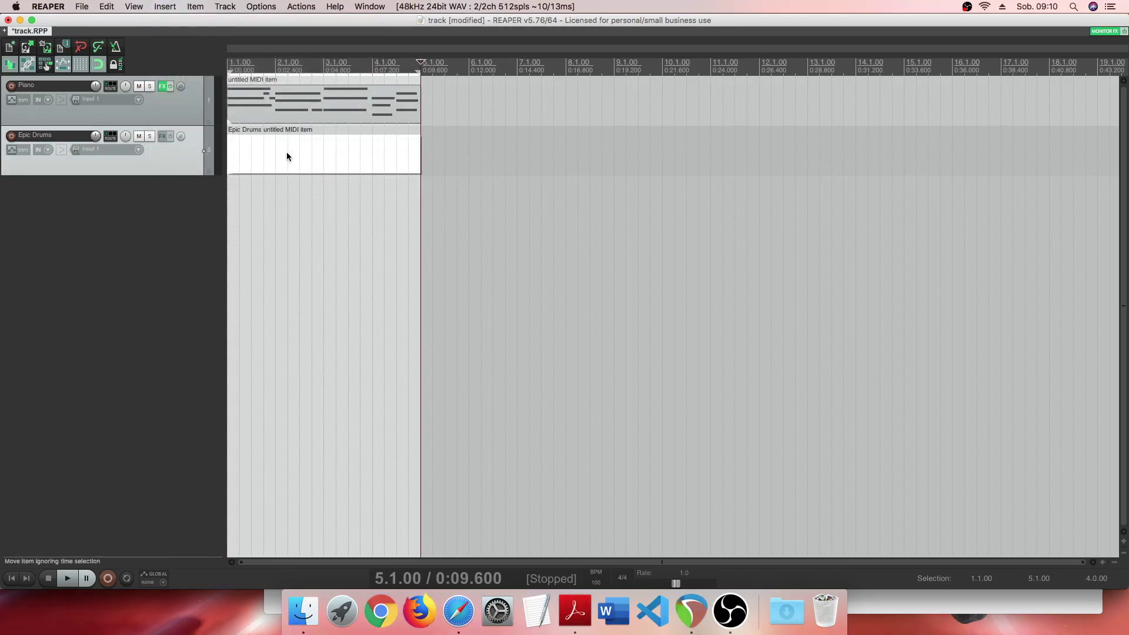
{"action": "double_click", "coordinate": [255, 153]}
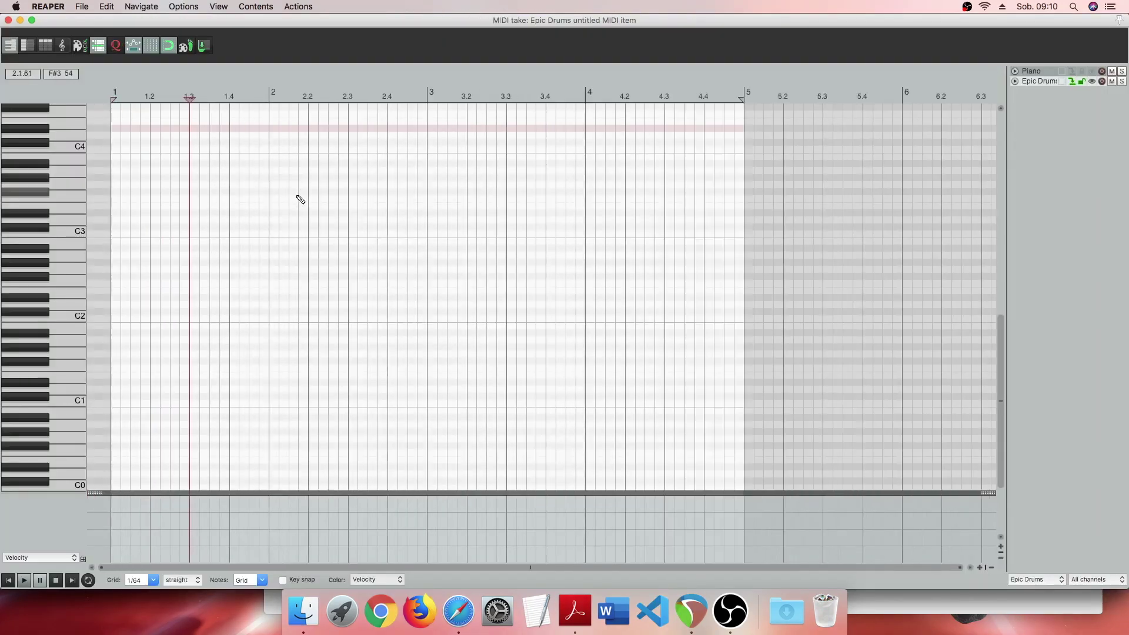
{"action": "left_click_drag", "start_coordinate": [1000, 378], "coordinate": [1002, 354]}
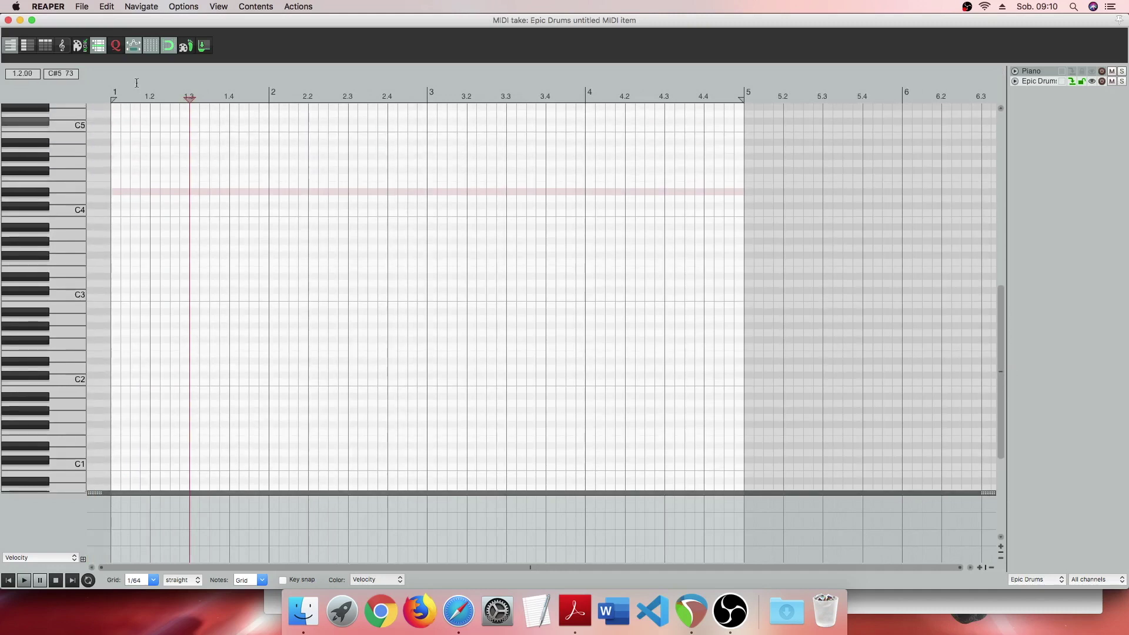
{"action": "key", "text": "Escape"}
Add VSTi Kontakt 5 (8 out) to the Epic Drums track and load 8DIO Epic Toms Ensemble.nki from the VST library folder.
{"action": "left_click", "coordinate": [165, 136]}
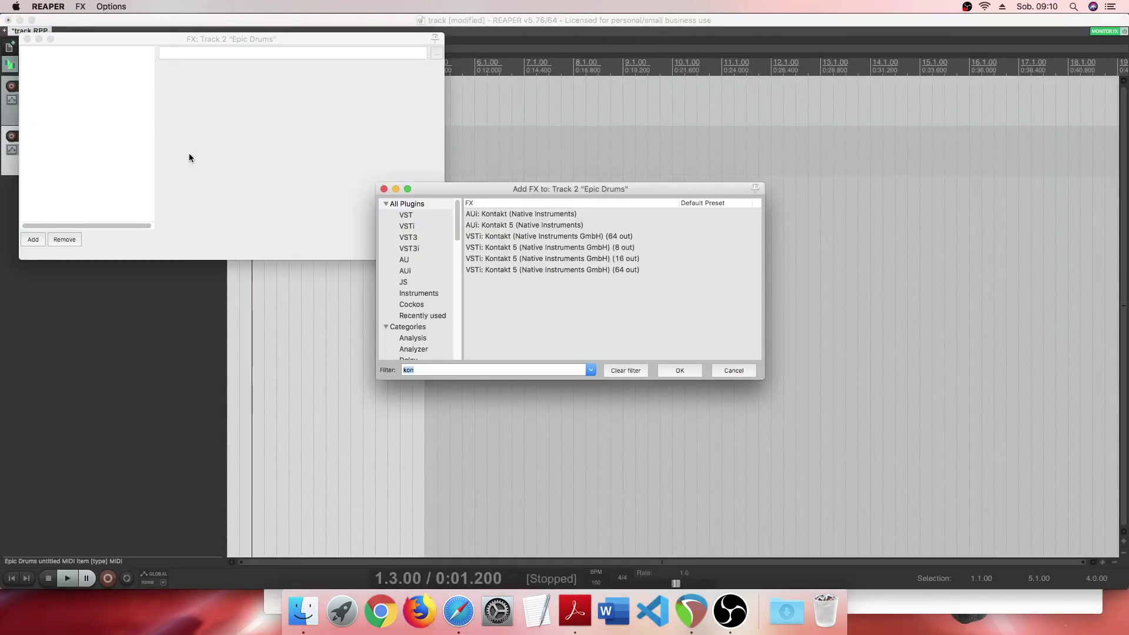
{"action": "double_click", "coordinate": [513, 248]}
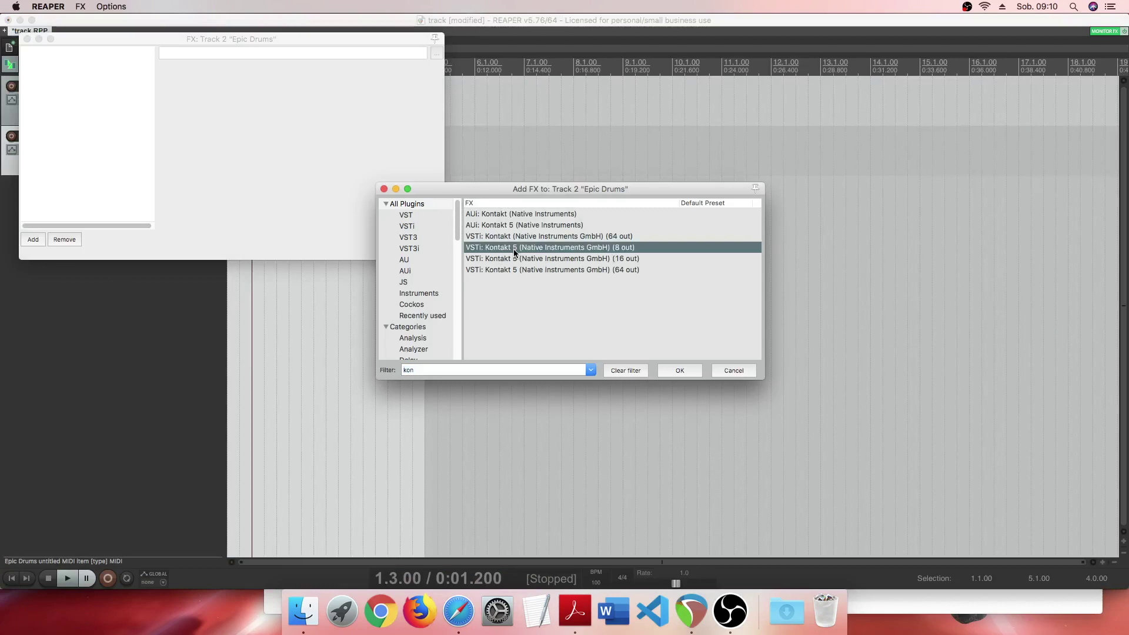
{"action": "scroll", "coordinate": [241, 185], "scroll_direction": "down", "scroll_amount": 5}
{"action": "scroll", "coordinate": [329, 176], "scroll_direction": "down", "scroll_amount": 15}
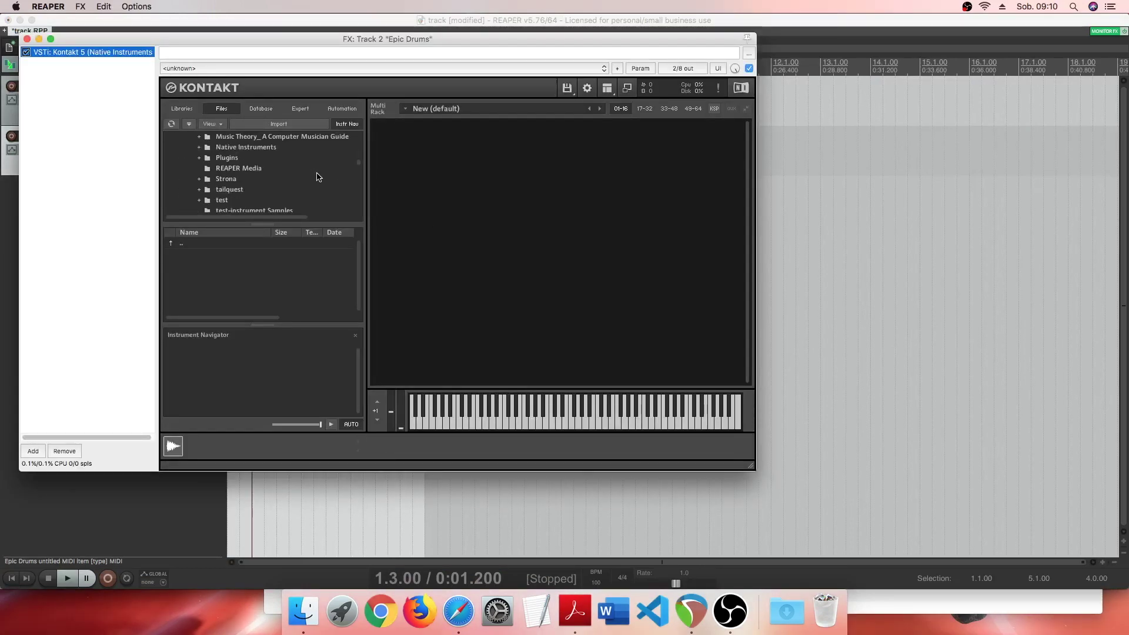
{"action": "scroll", "coordinate": [308, 182], "scroll_direction": "up", "scroll_amount": 5}
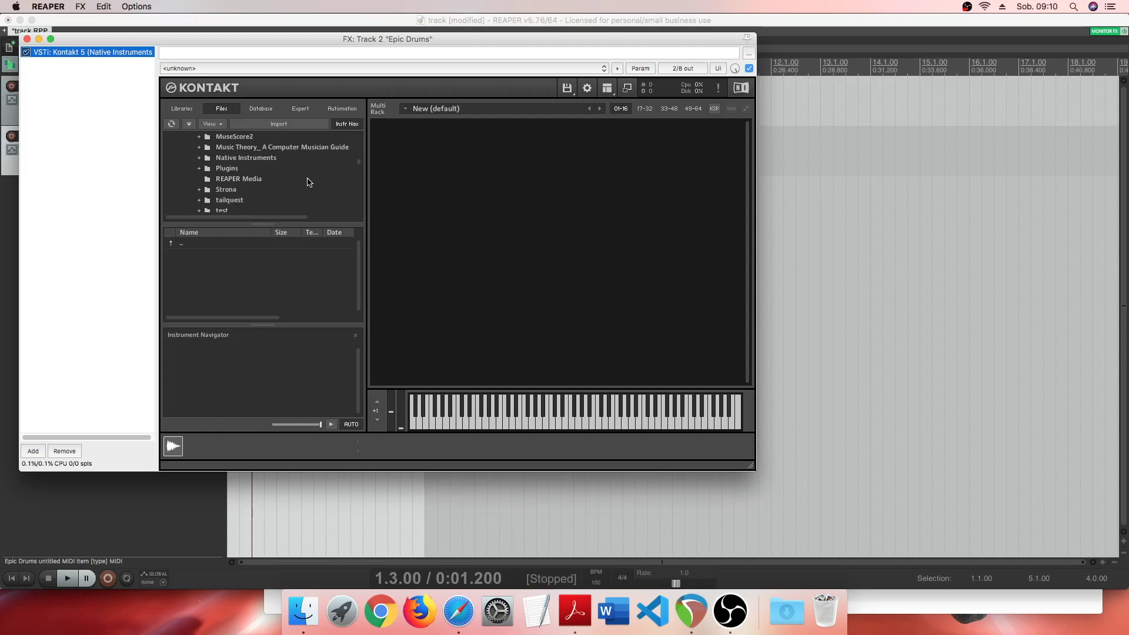
{"action": "left_click", "coordinate": [270, 159]}
{"action": "scroll", "coordinate": [277, 167], "scroll_direction": "down", "scroll_amount": 4}
{"action": "left_click", "coordinate": [267, 181]}
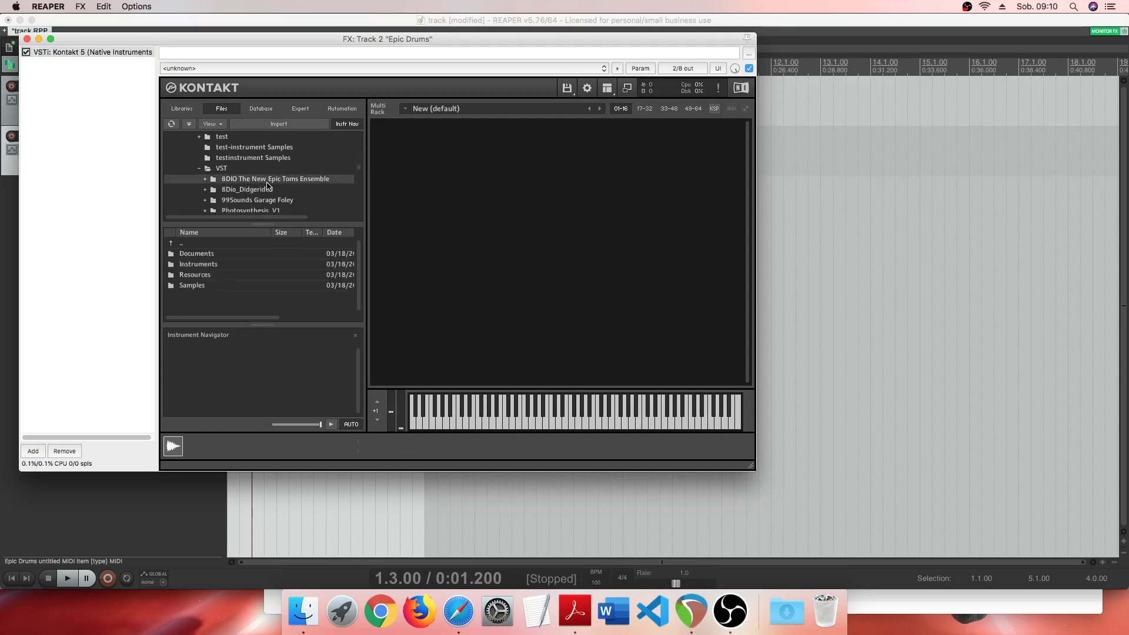
{"action": "double_click", "coordinate": [211, 264]}
{"action": "left_click", "coordinate": [297, 255]}
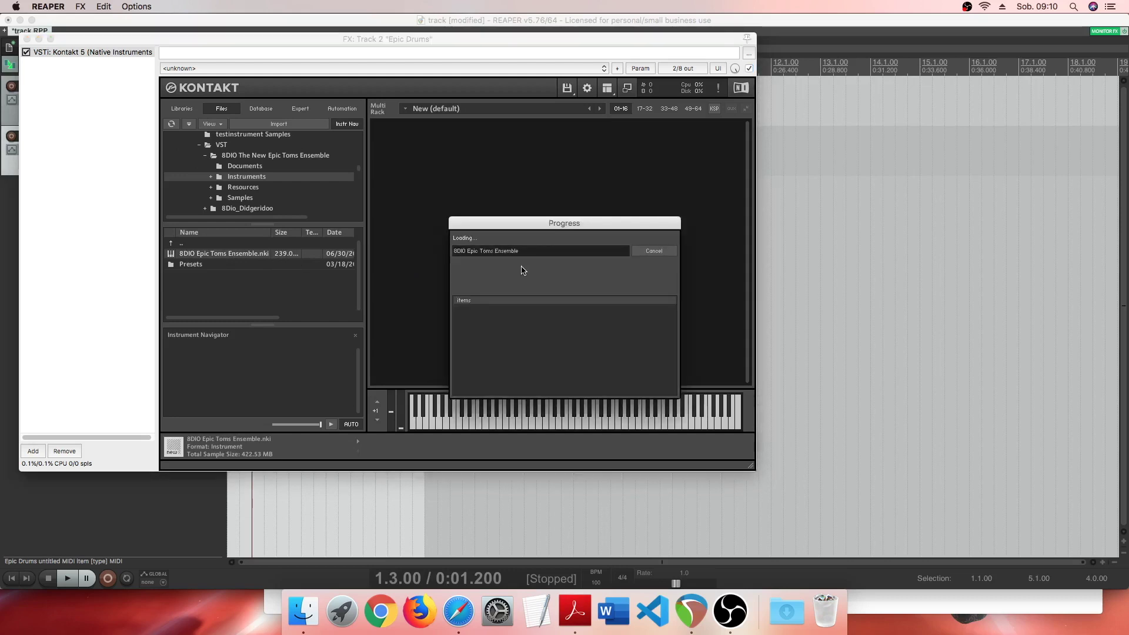
Purge all samples of the Epic Toms Ensemble instrument, audition a couple of its keys, and close the effects window.
{"action": "left_click", "coordinate": [579, 141]}
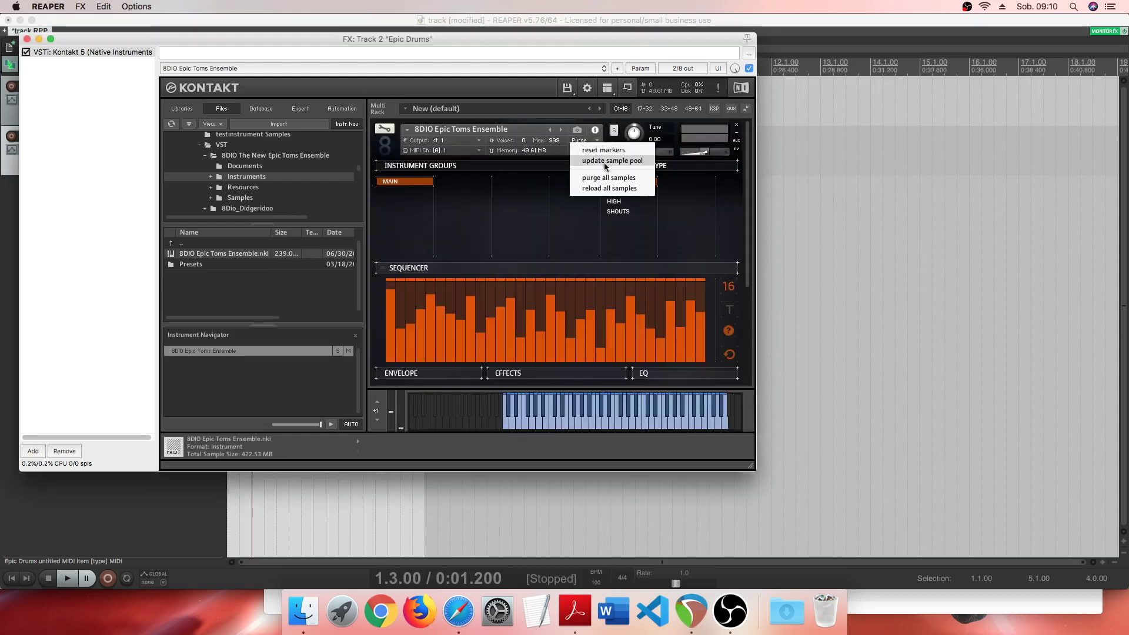
{"action": "left_click", "coordinate": [581, 175]}
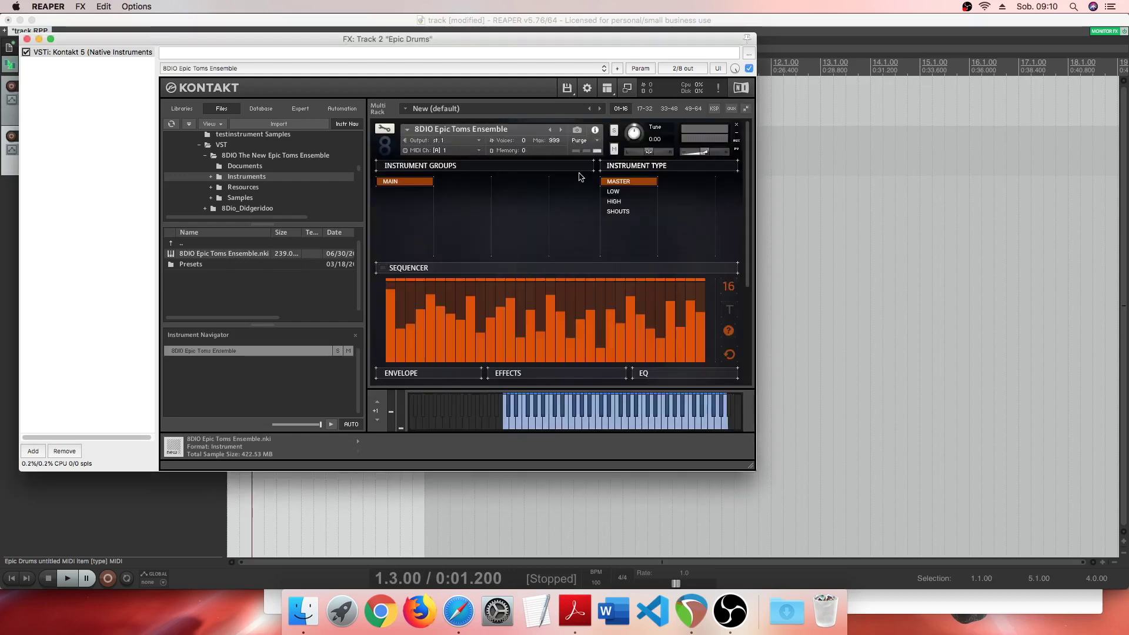
{"action": "left_click", "coordinate": [595, 428]}
{"action": "left_click", "coordinate": [653, 426]}
{"action": "left_click", "coordinate": [27, 39]}
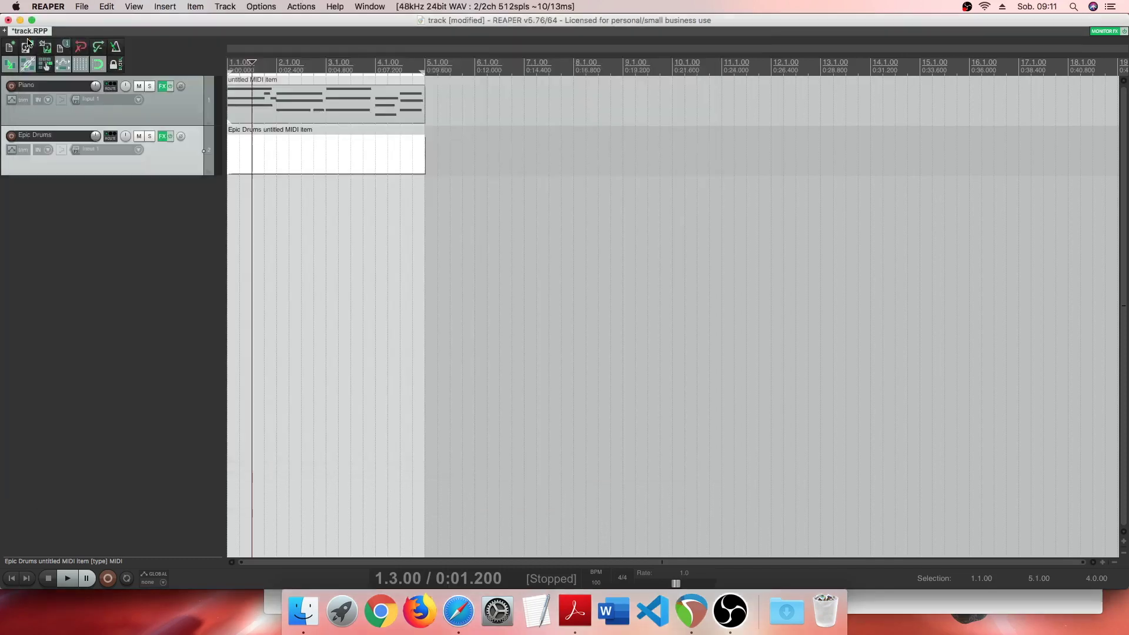
Open the Epic Drums MIDI item for editing and draw a C4 note about one beat long and a short F4 at the start of bar 1.
{"action": "double_click", "coordinate": [298, 166]}
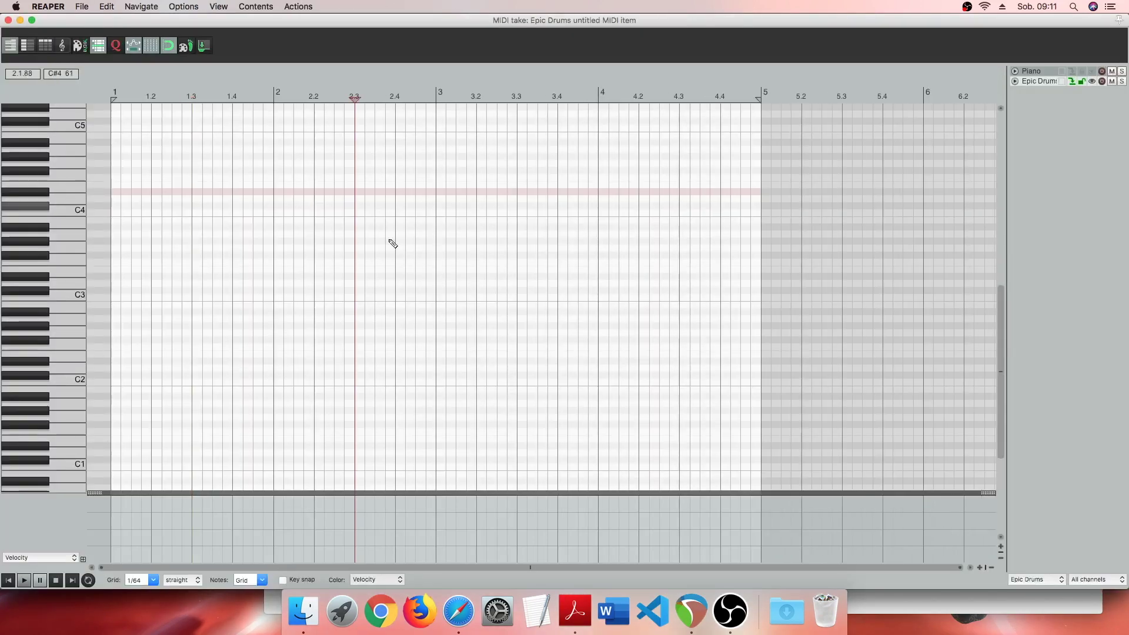
{"action": "left_click_drag", "start_coordinate": [1001, 352], "coordinate": [1002, 302]}
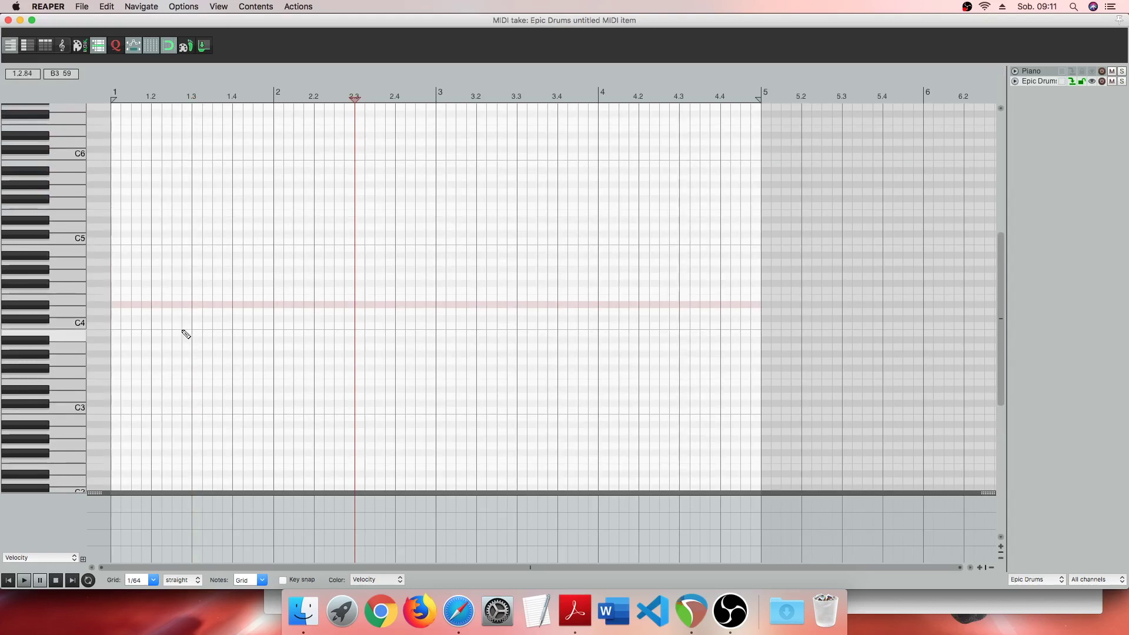
{"action": "left_click", "coordinate": [126, 325]}
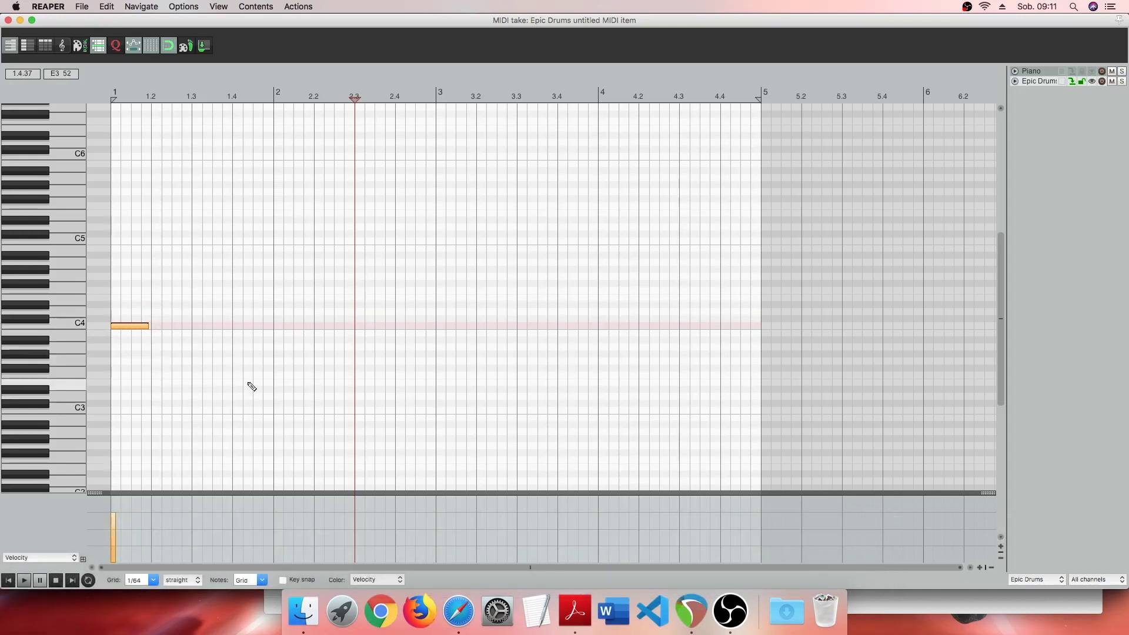
{"action": "left_click", "coordinate": [113, 291]}
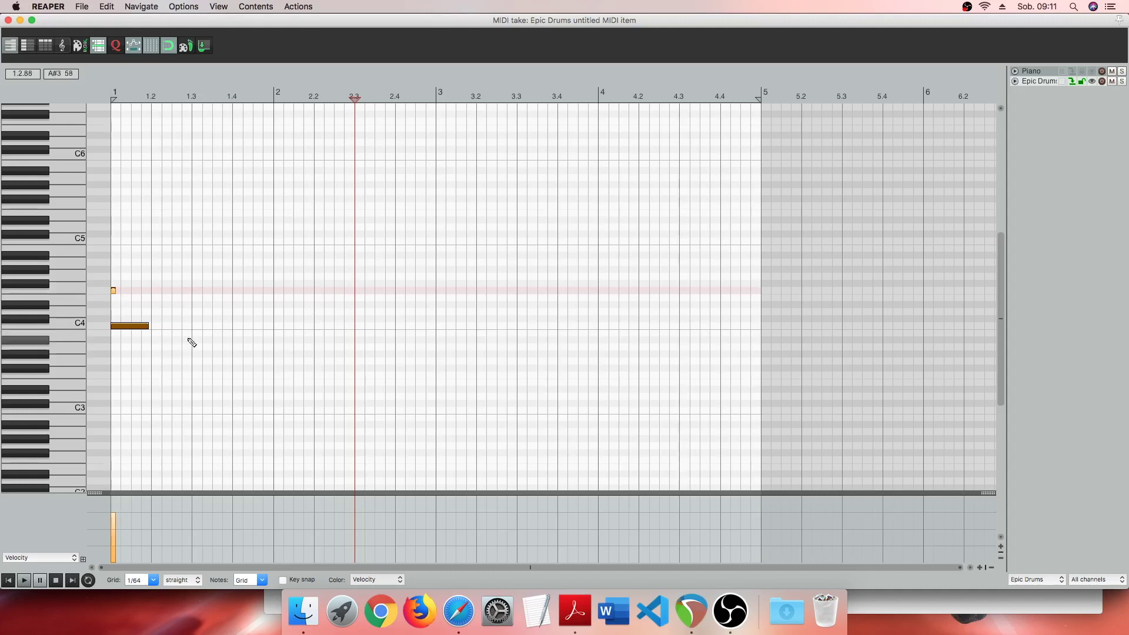
Draw an A3 note about half a beat long and a short F4 at 1.4, plus two short D4 notes in that beat's second half.
{"action": "left_click", "coordinate": [240, 348]}
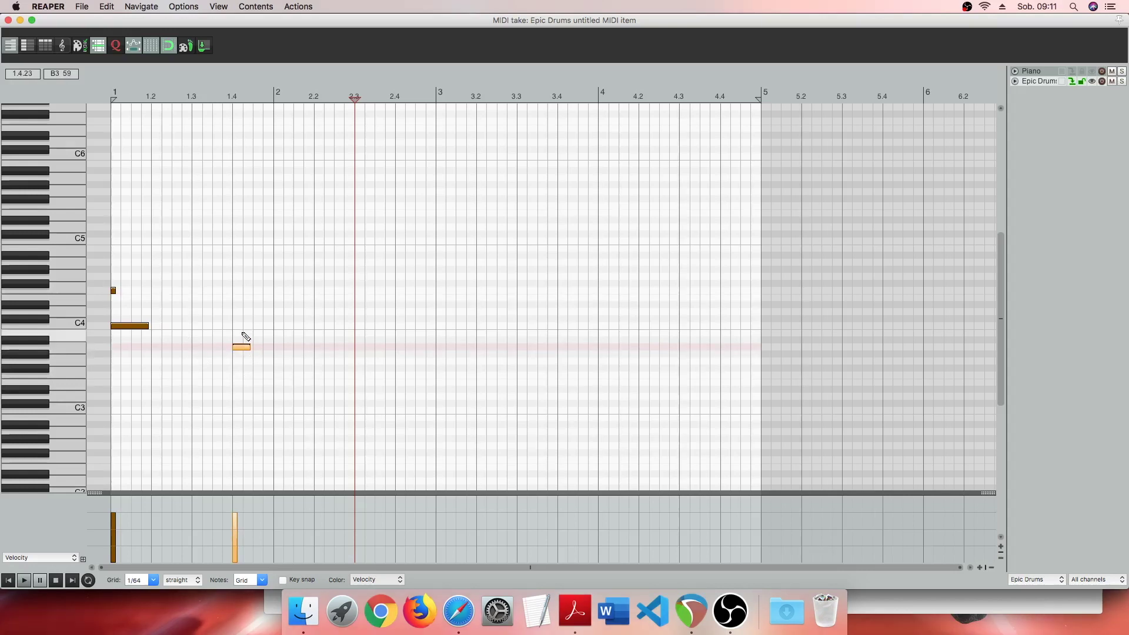
{"action": "left_click", "coordinate": [236, 291]}
{"action": "left_click_drag", "start_coordinate": [235, 294], "coordinate": [233, 294]}
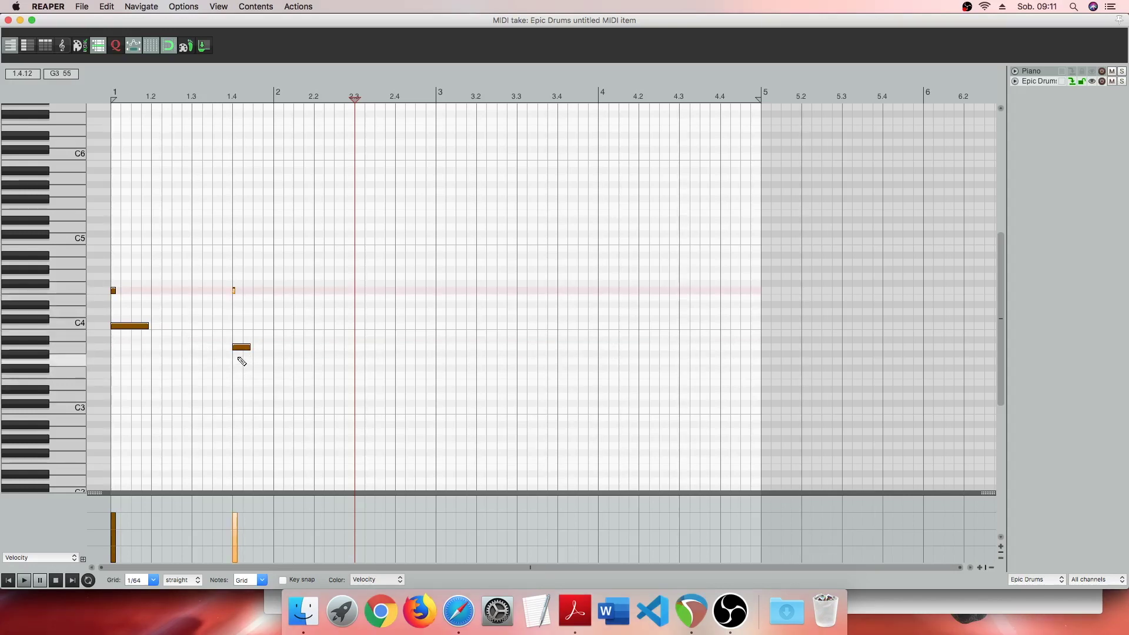
{"action": "left_click", "coordinate": [254, 311]}
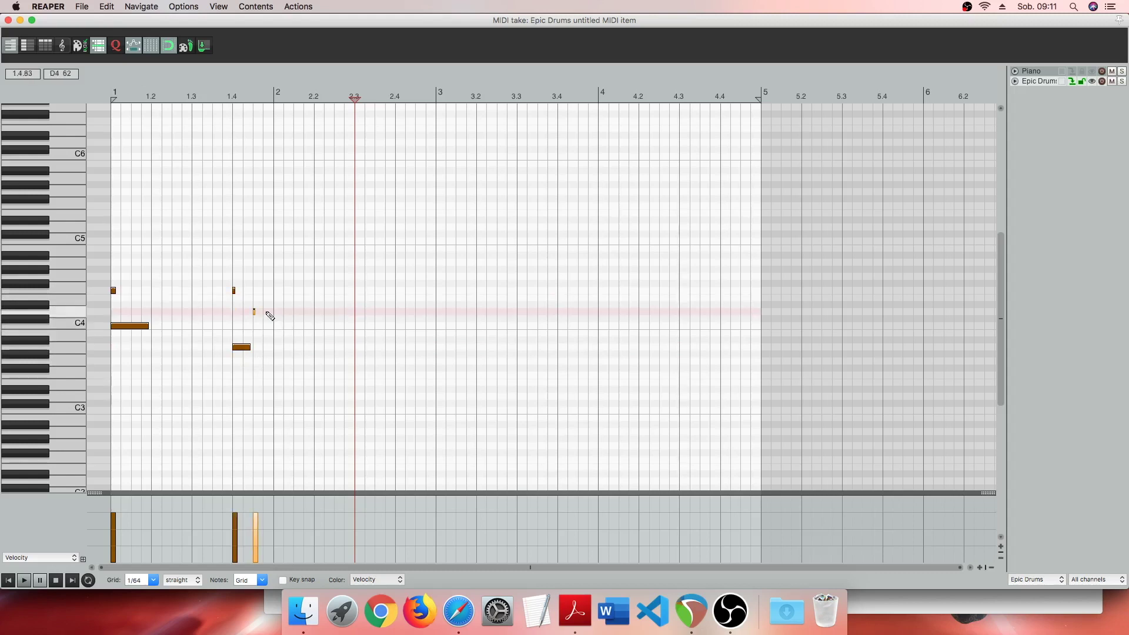
{"action": "left_click", "coordinate": [265, 312]}
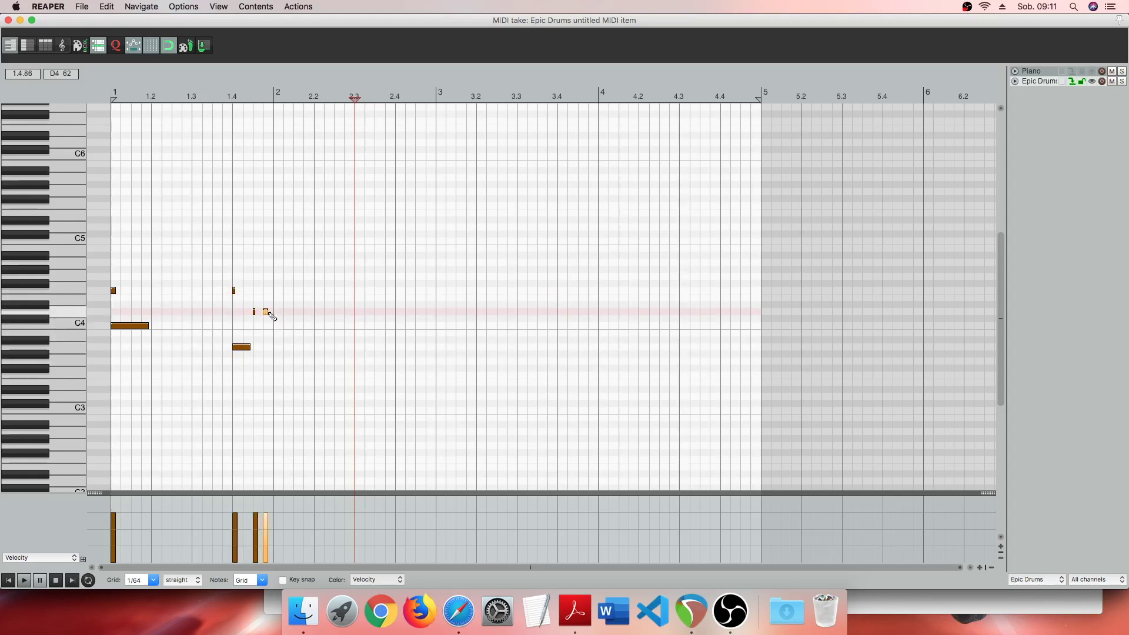
Play the drum pattern from the start of the item to check how it sounds.
{"action": "left_click", "coordinate": [8, 580]}
{"action": "left_click", "coordinate": [24, 581]}
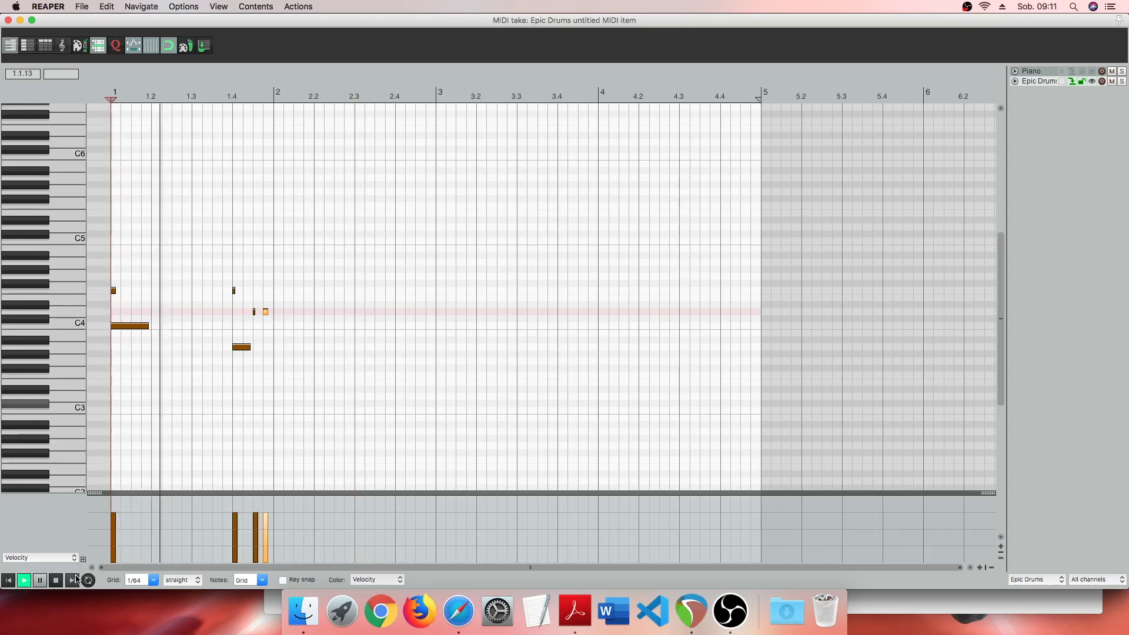
{"action": "left_click", "coordinate": [56, 581]}
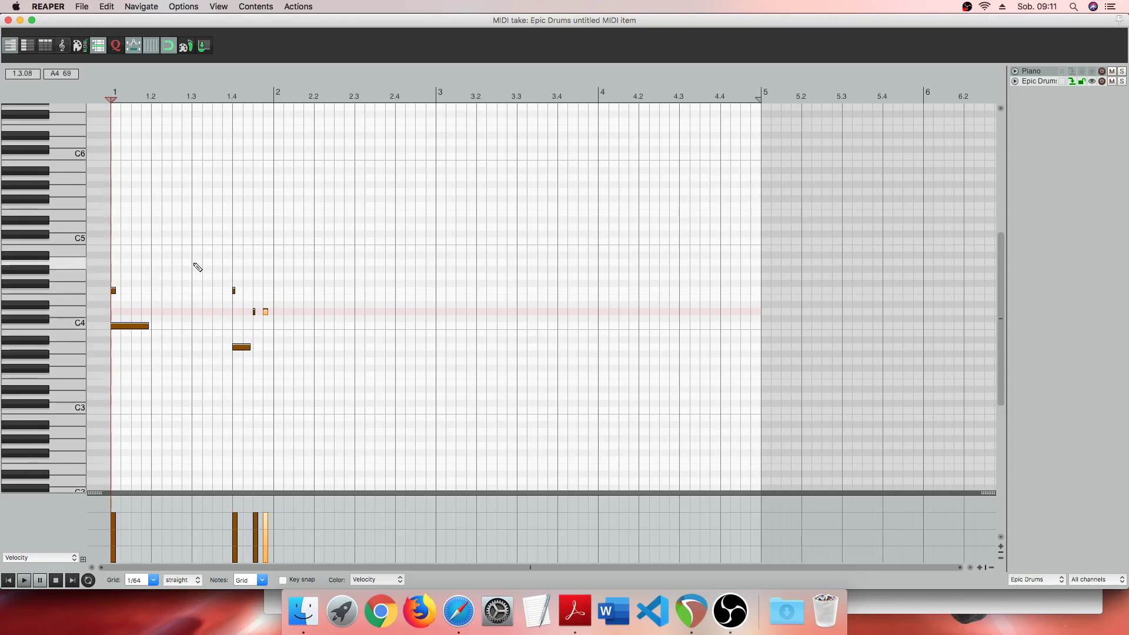
Lower the long opening note in bar 1 to G3 and play the pattern back.
{"action": "left_click", "coordinate": [130, 328]}
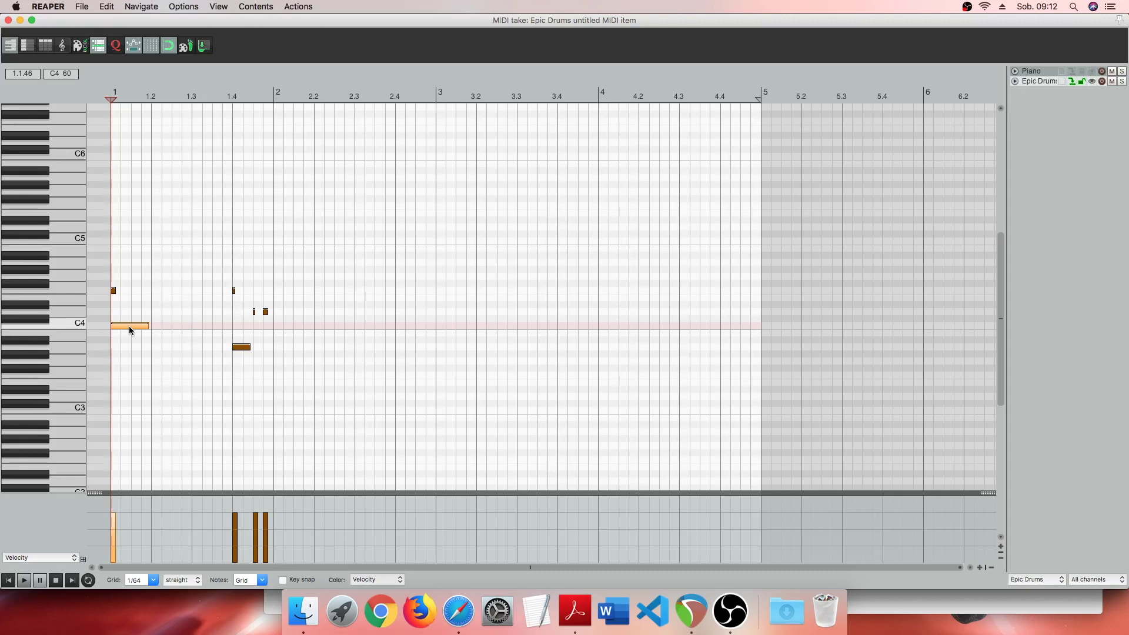
{"action": "left_click_drag", "start_coordinate": [129, 326], "coordinate": [129, 359]}
{"action": "left_click", "coordinate": [239, 348]}
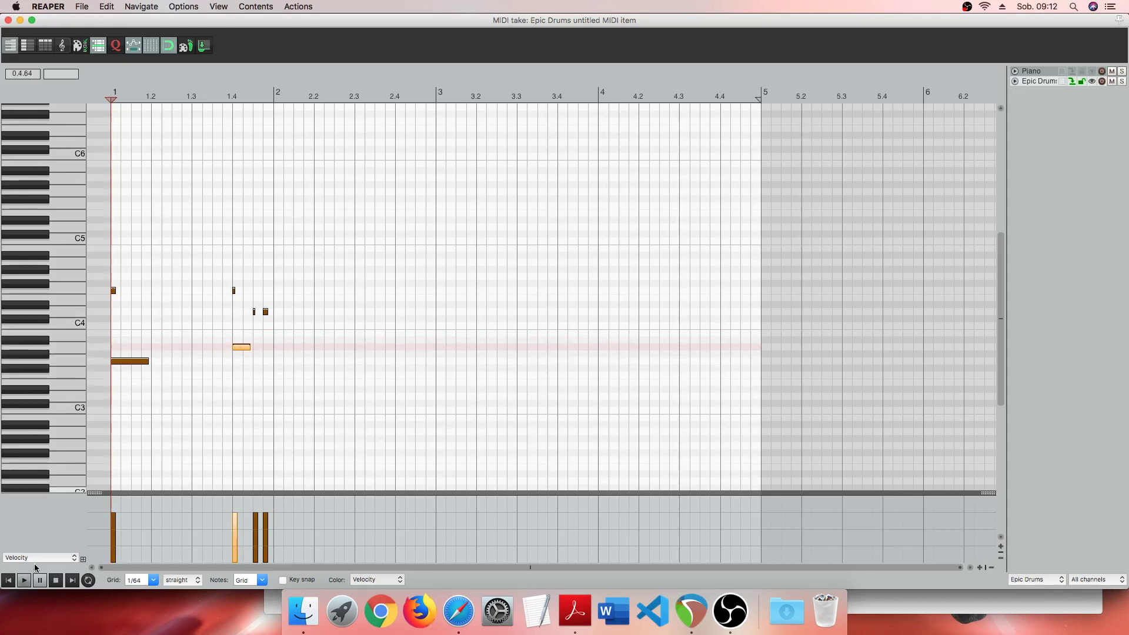
{"action": "left_click", "coordinate": [24, 581]}
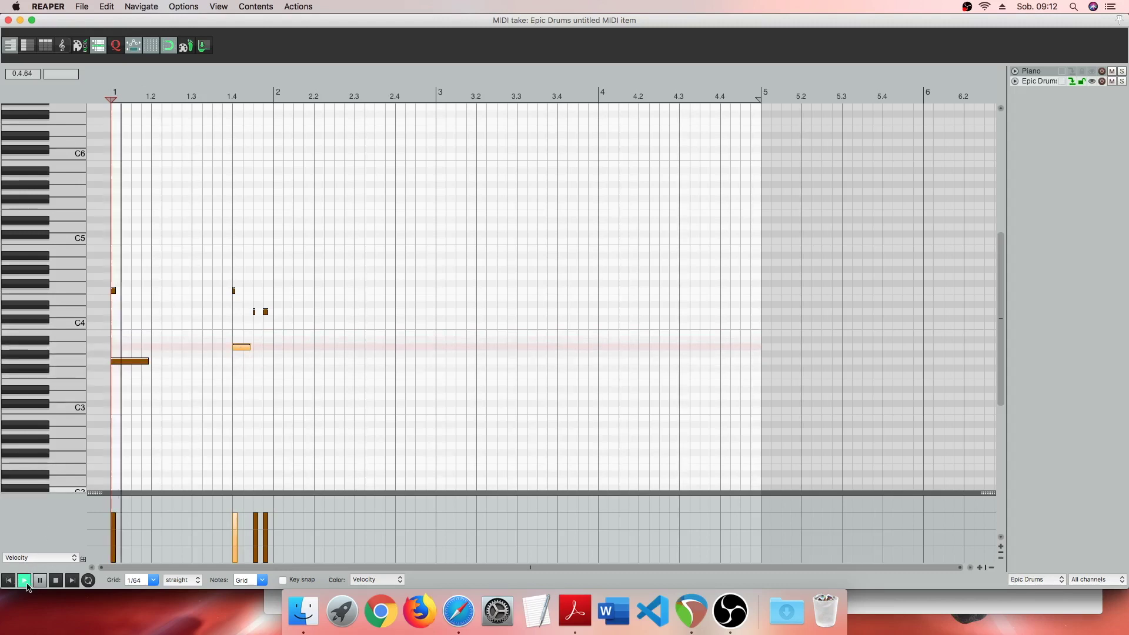
{"action": "left_click", "coordinate": [56, 581]}
Duplicate the one-bar drum pattern into bar 2, and duplicate both bars to fill bars 3 and 4.
{"action": "left_click_drag", "start_coordinate": [289, 254], "coordinate": [94, 425]}
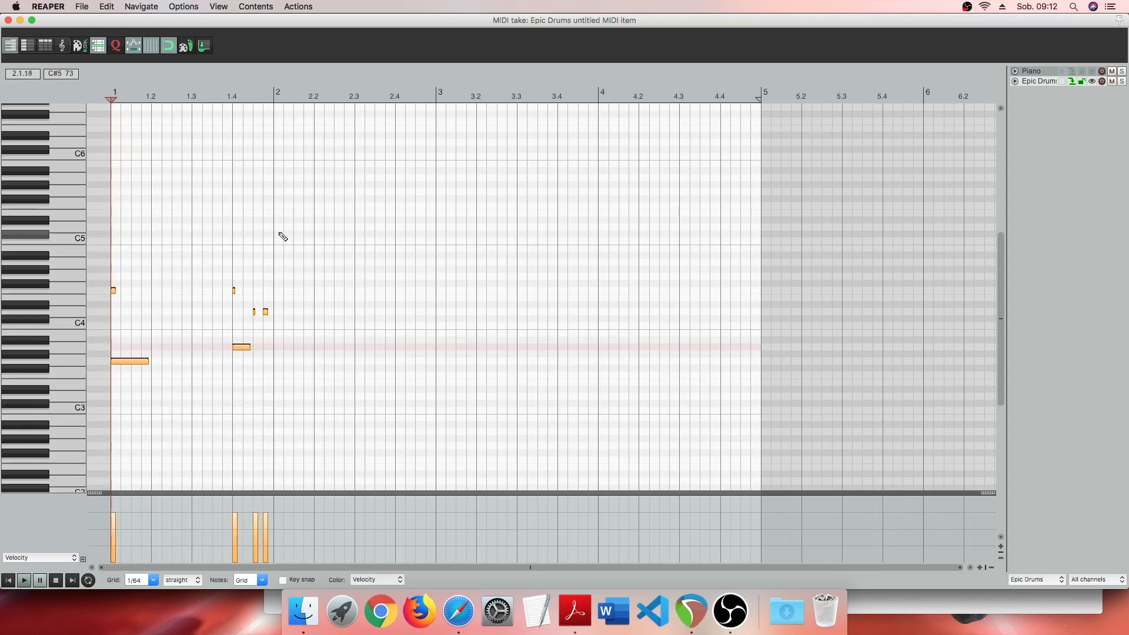
{"action": "key", "text": "super+d"}
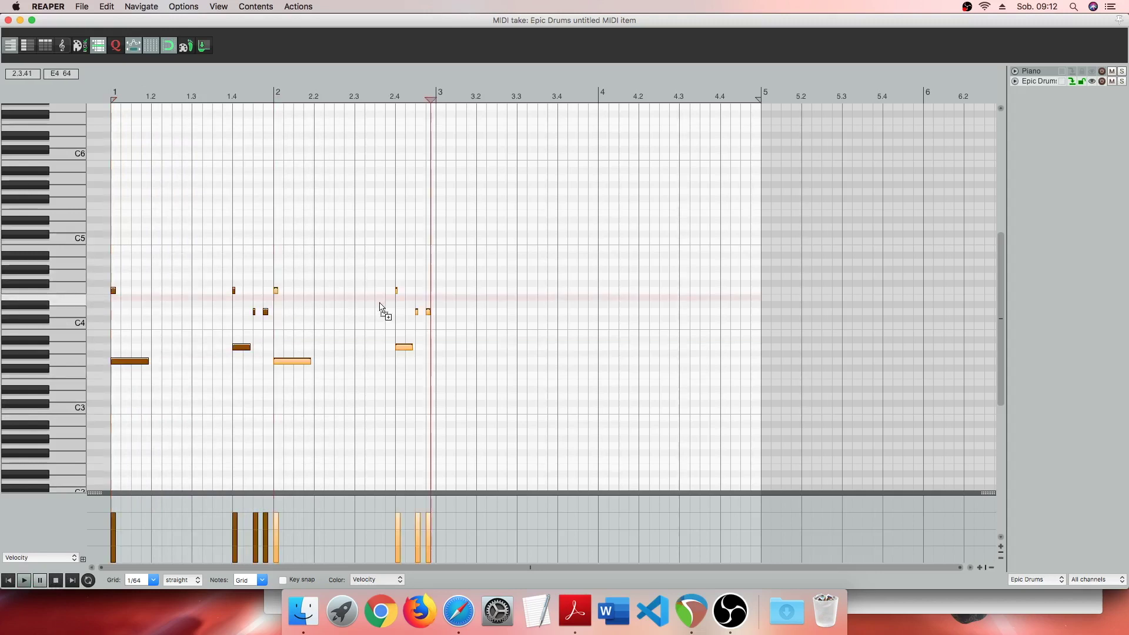
{"action": "key", "text": "super+a"}
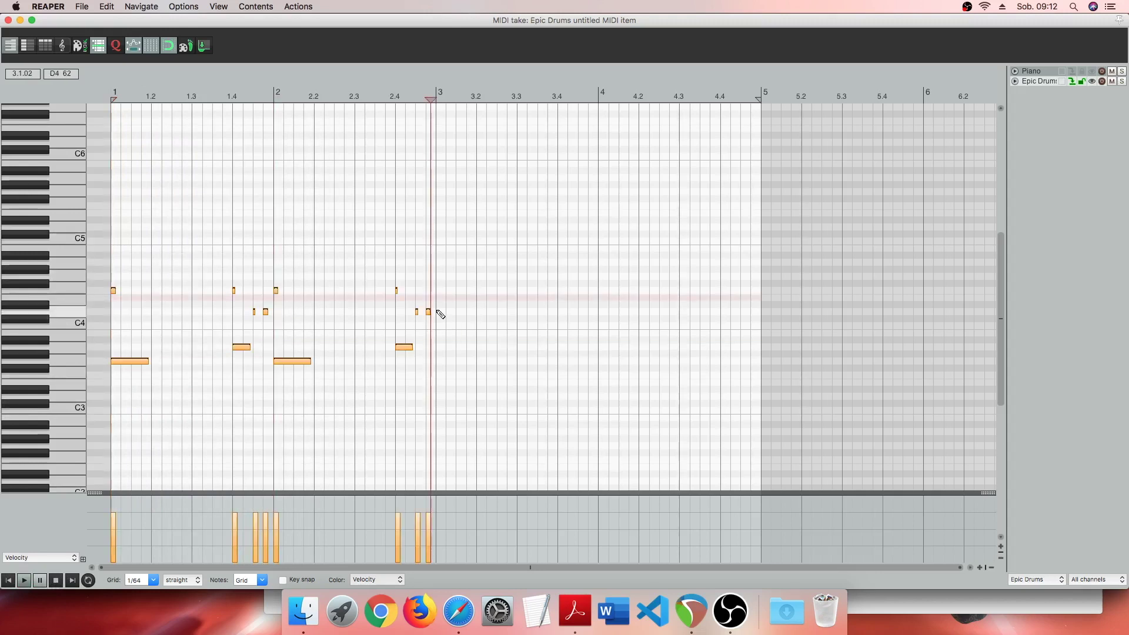
{"action": "key", "text": "super+d"}
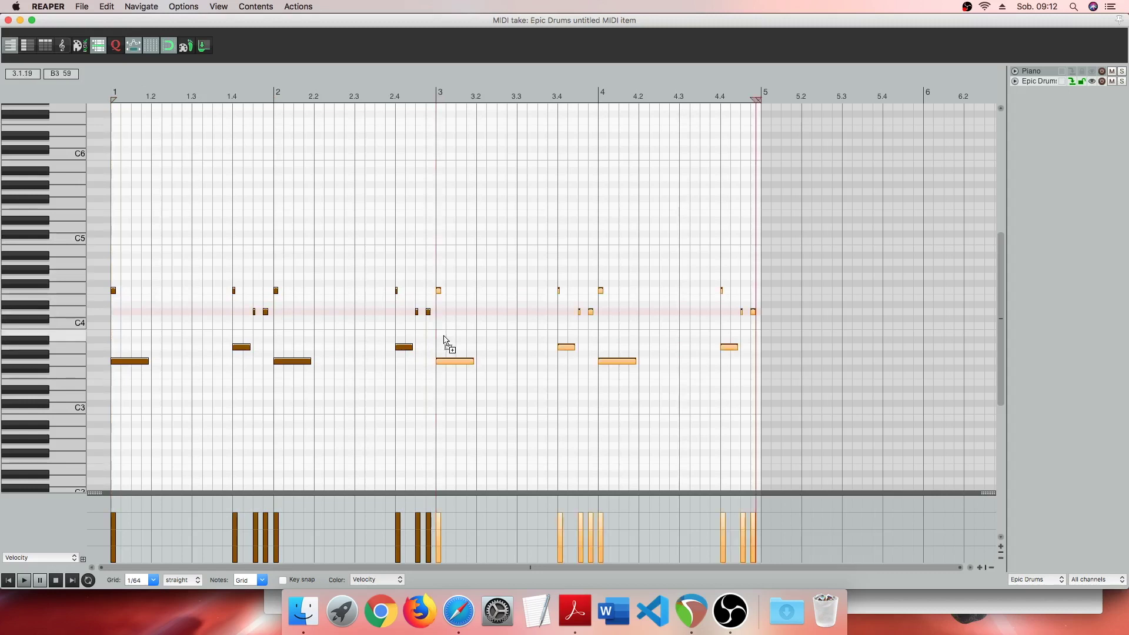
Humanize all notes of the drum pattern with 9% timing and 16% velocity, and play it back from the start.
{"action": "key", "text": "super+a"}
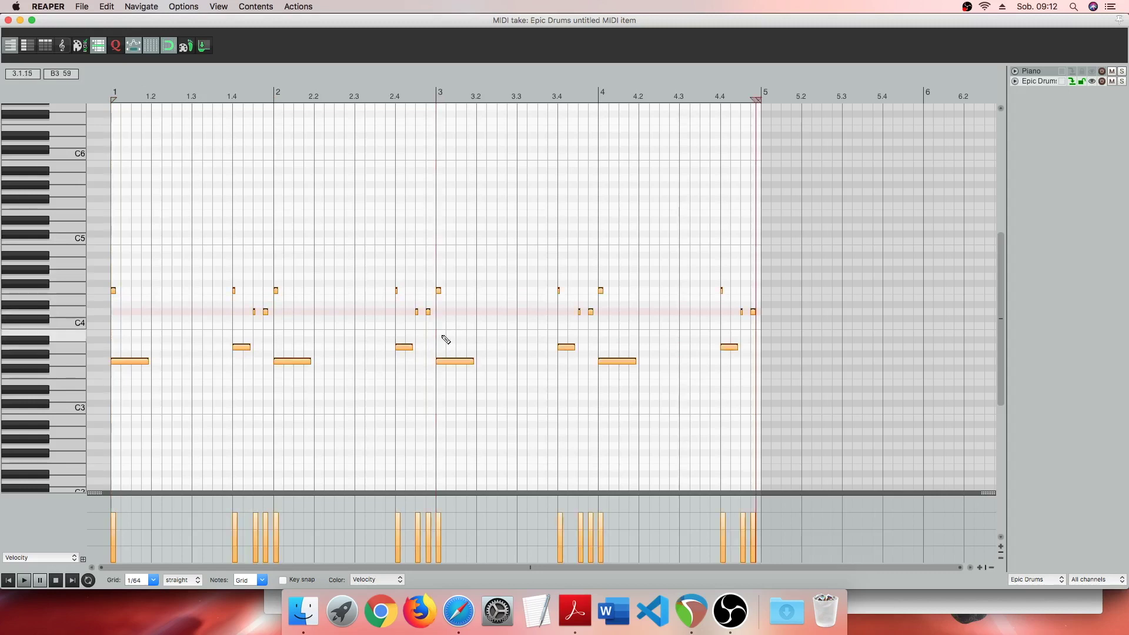
{"action": "key", "text": "h"}
{"action": "left_click", "coordinate": [186, 160]}
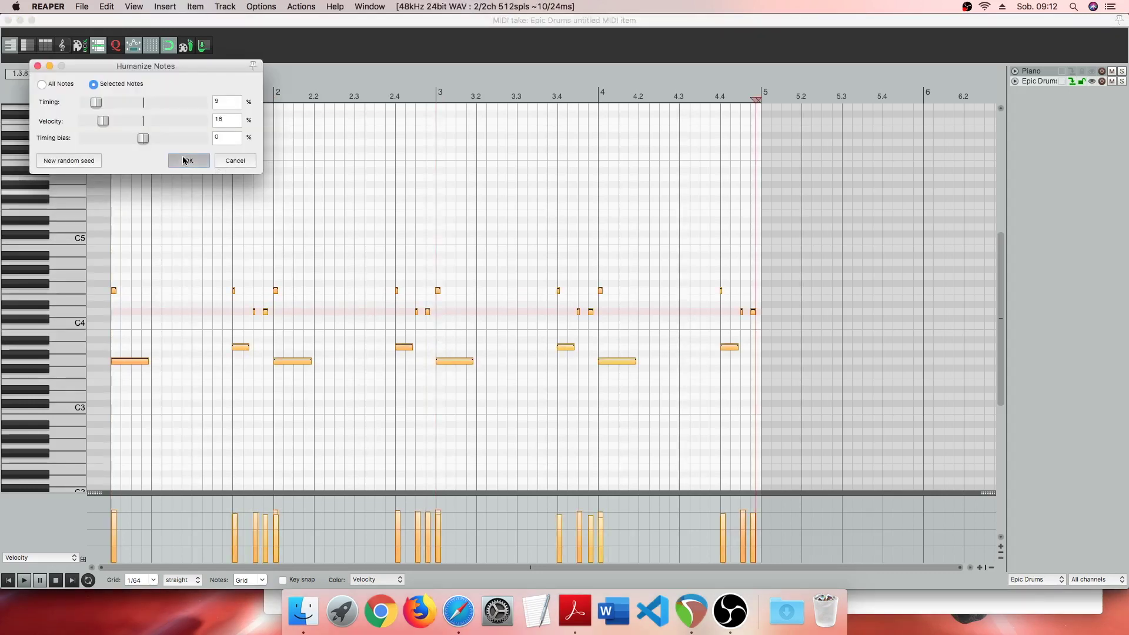
{"action": "left_click", "coordinate": [8, 581]}
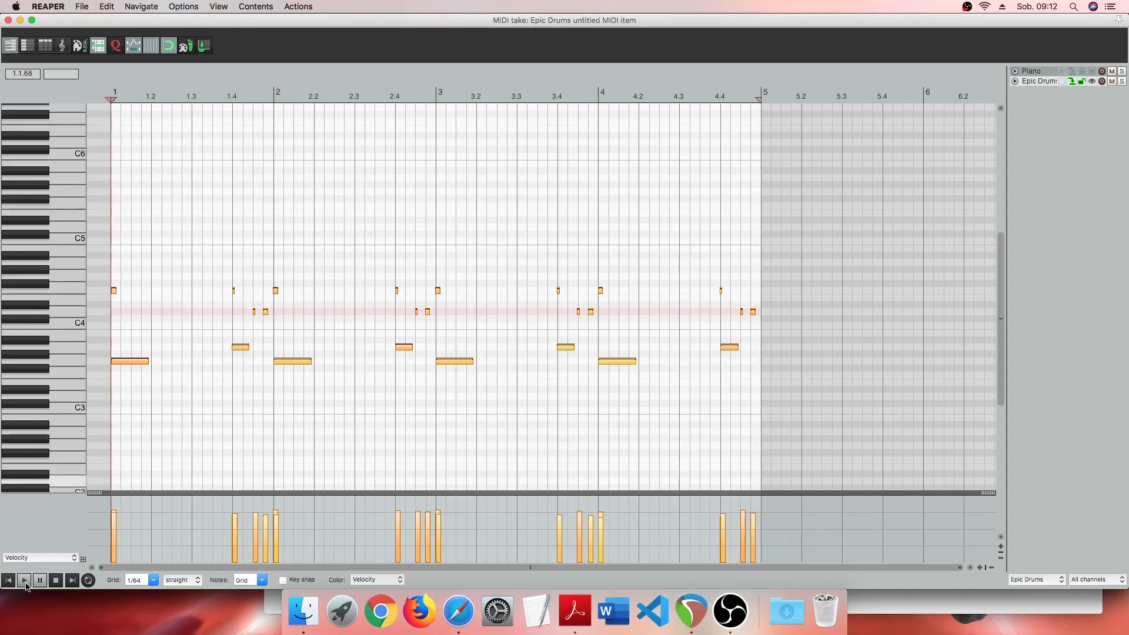
{"action": "left_click", "coordinate": [24, 581]}
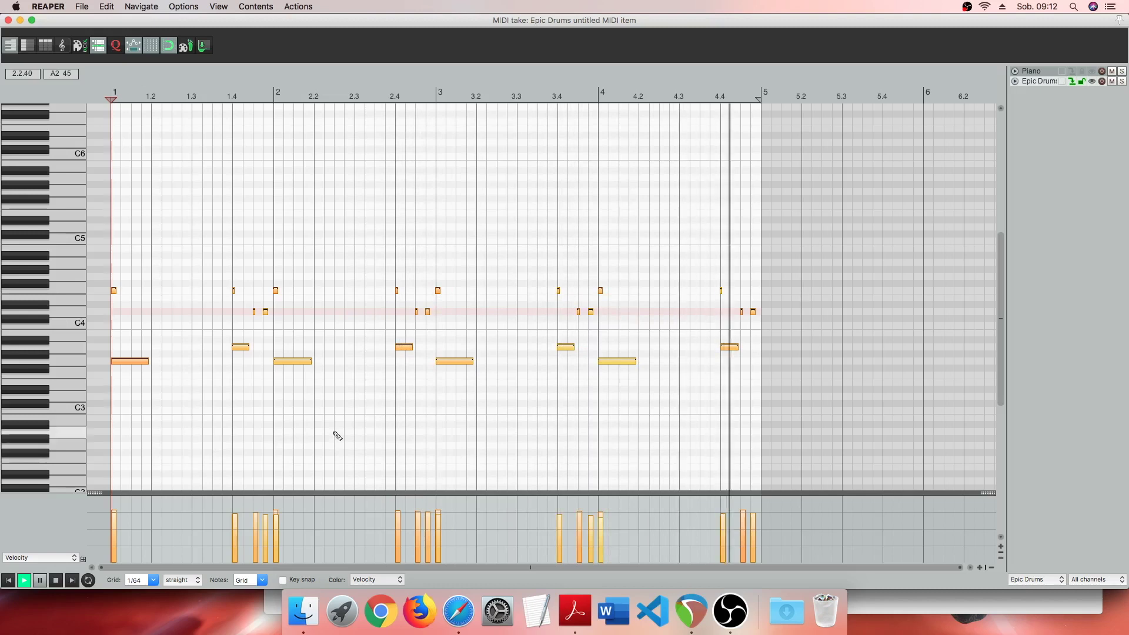
{"action": "key", "text": "space"}
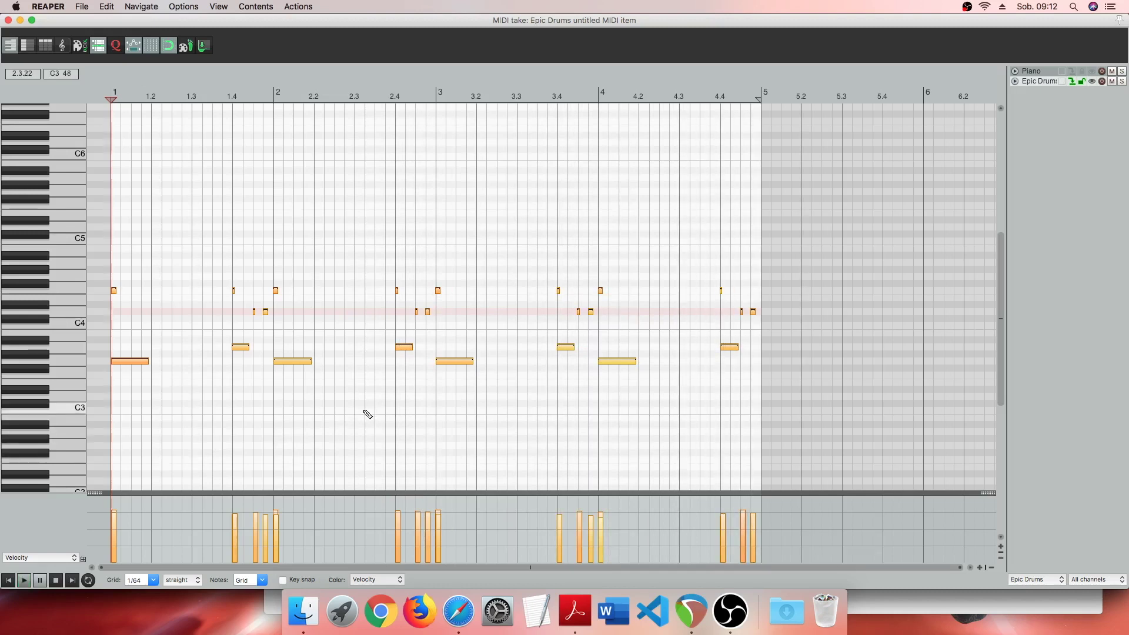
Add a short G#3 note at 4.3 and an A#3 half a beat after it, and play back from just before 3.4.
{"action": "left_click", "coordinate": [614, 360]}
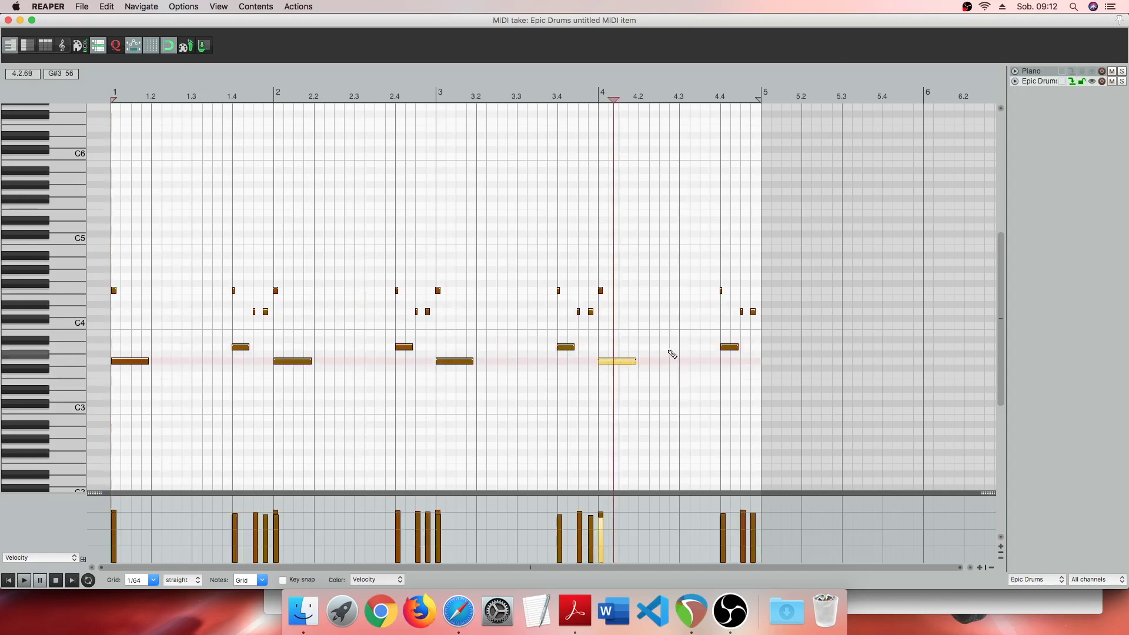
{"action": "left_click_drag", "start_coordinate": [680, 354], "coordinate": [693, 355]}
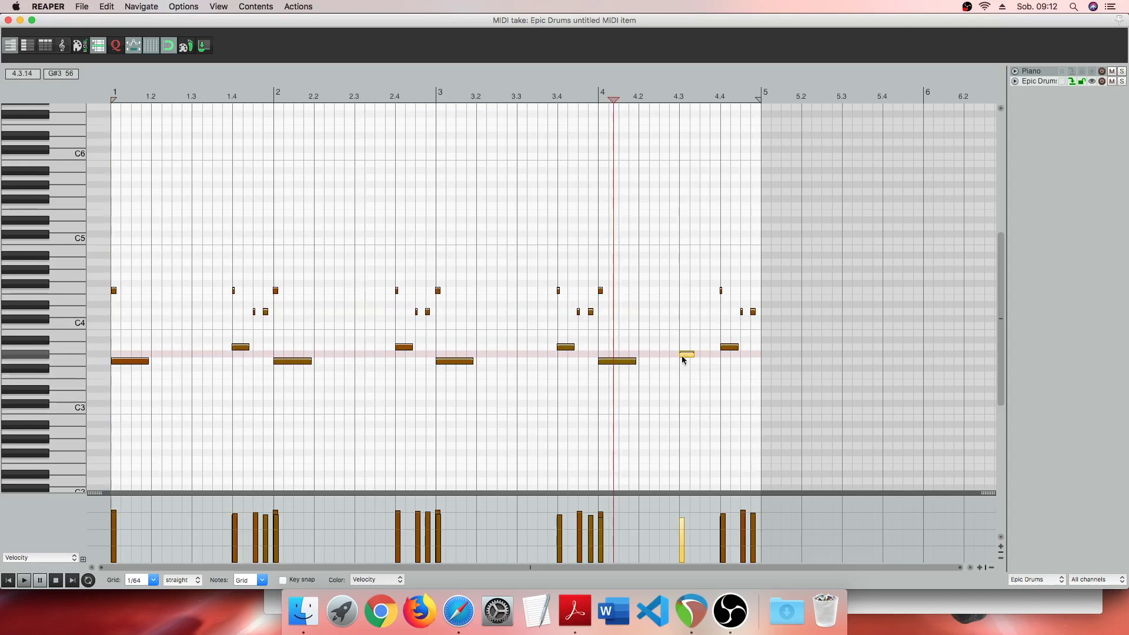
{"action": "left_click", "coordinate": [701, 340]}
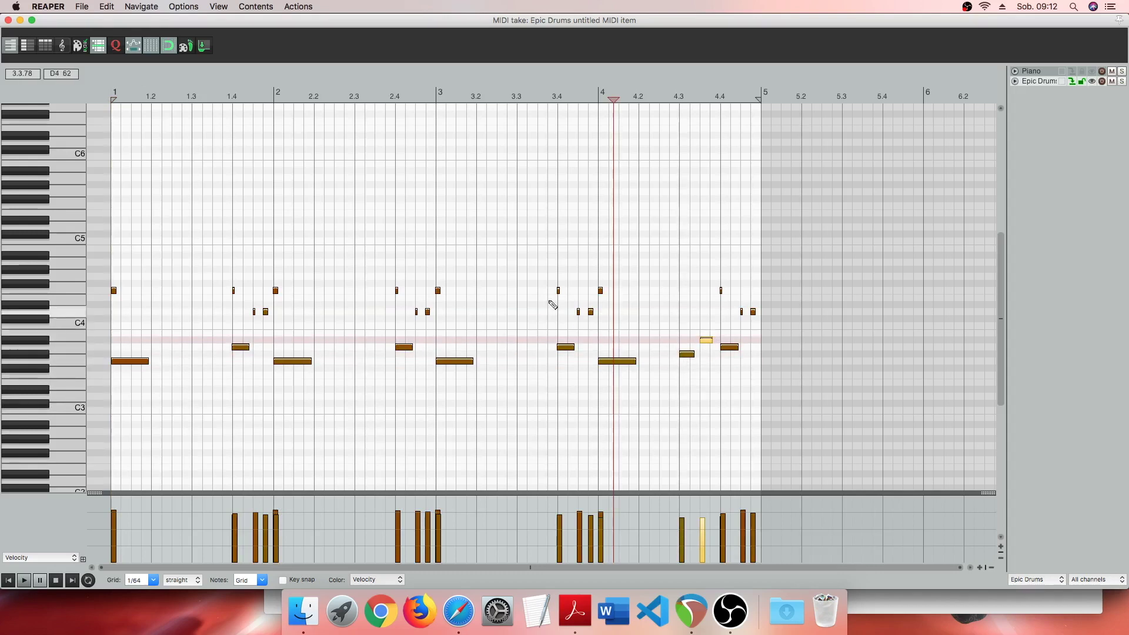
{"action": "left_click", "coordinate": [556, 265]}
{"action": "key", "text": "space"}
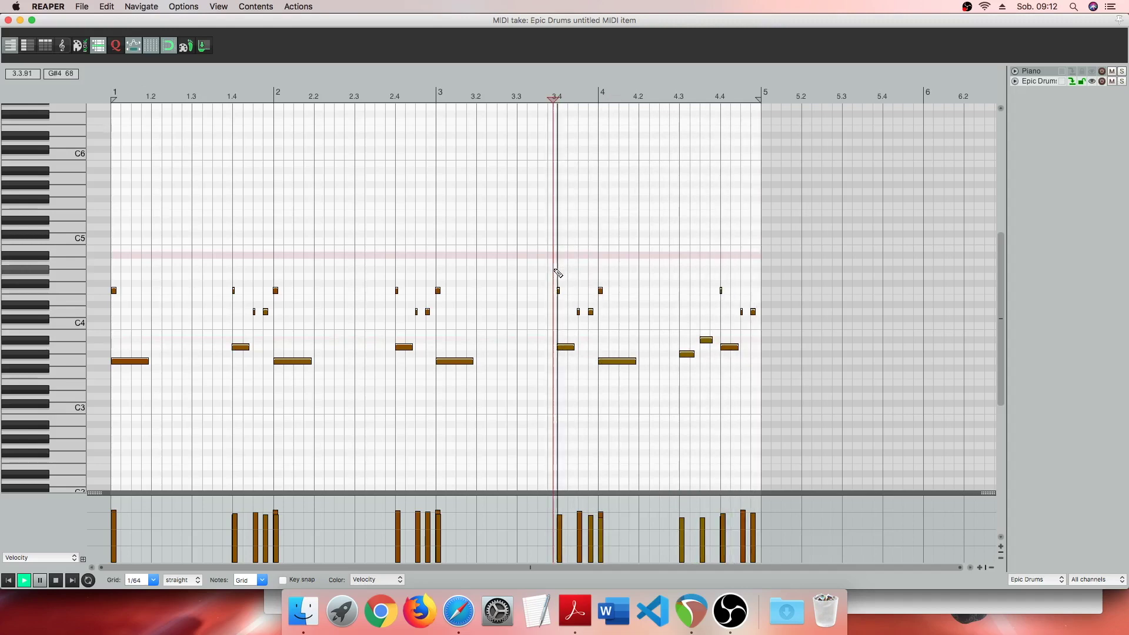
{"action": "key", "text": "space"}
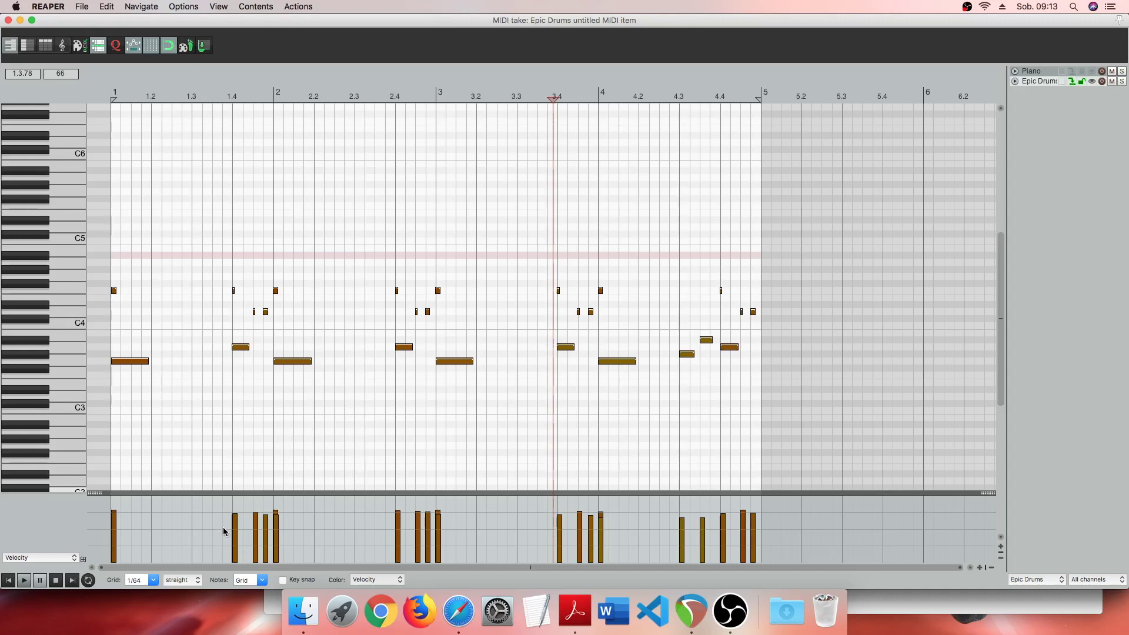
Lower the velocities of the fourth-beat notes in bars 1 to 3, play the whole pattern, and close the MIDI editor.
{"action": "left_click_drag", "start_coordinate": [224, 531], "coordinate": [294, 514]}
{"action": "mouse_move", "coordinate": [399, 522]}
{"action": "left_mouse_down"}
{"action": "mouse_move", "coordinate": [430, 517]}
{"action": "mouse_move", "coordinate": [398, 526]}
{"action": "left_mouse_up"}
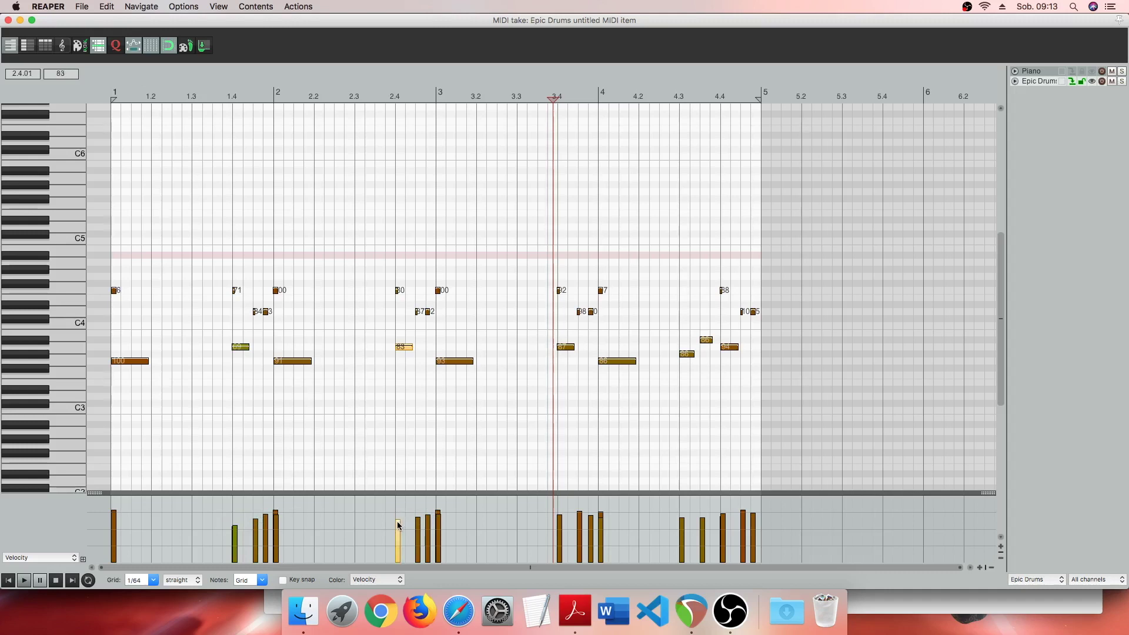
{"action": "left_click_drag", "start_coordinate": [557, 524], "coordinate": [588, 515]}
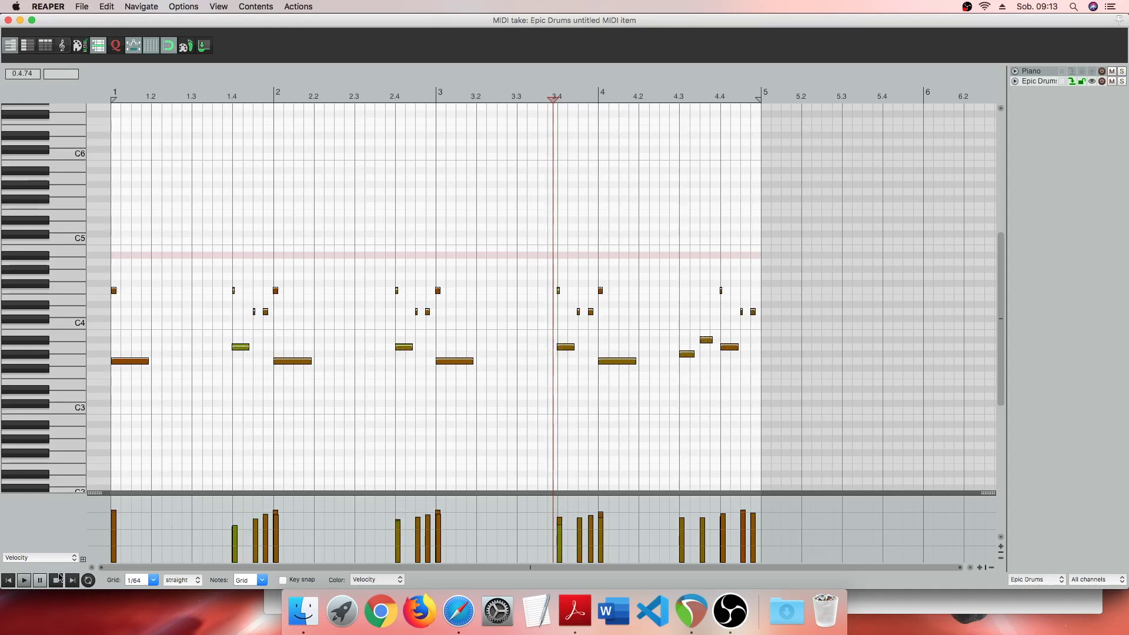
{"action": "left_click", "coordinate": [9, 581]}
{"action": "left_click", "coordinate": [23, 581]}
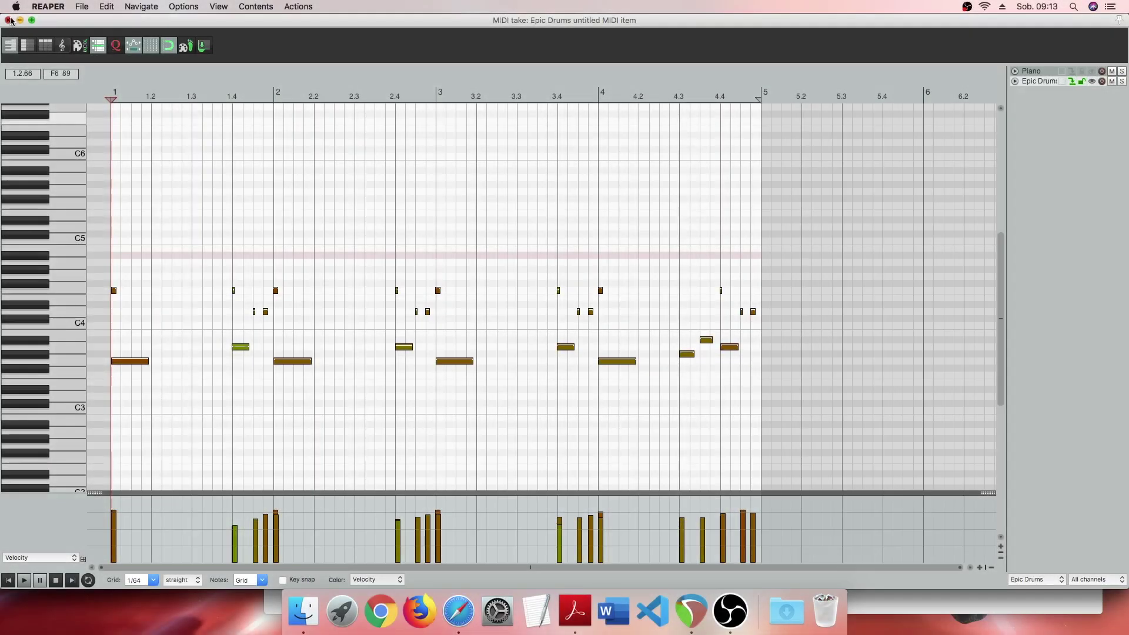
{"action": "left_click", "coordinate": [8, 20]}
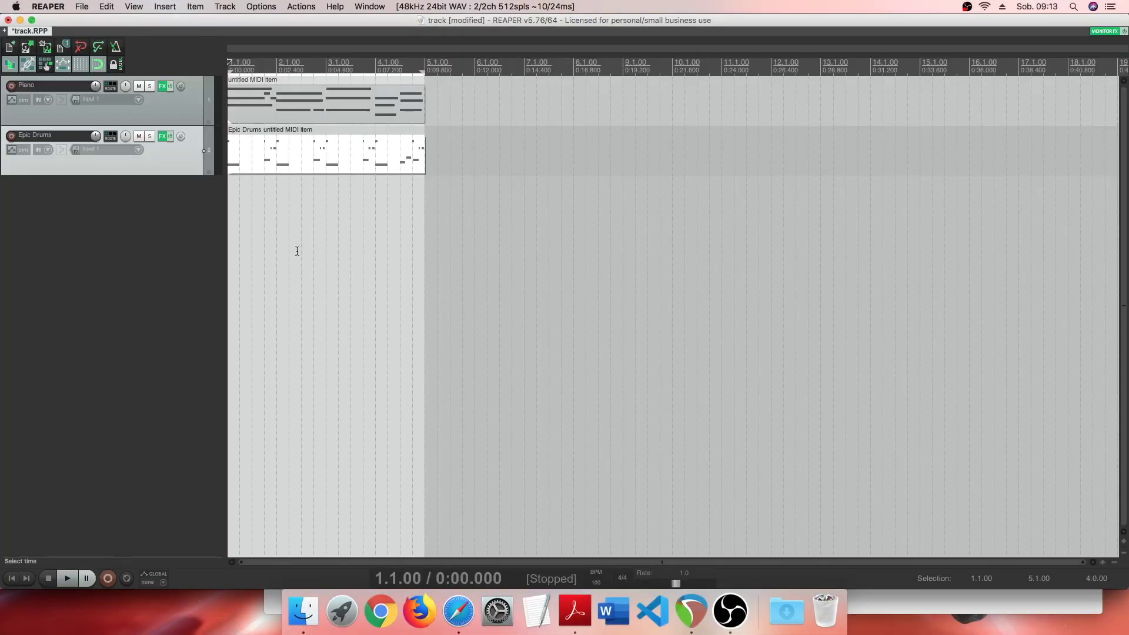
Copy the four-bar Piano item and paste the copy at bar 5 on the same track.
{"action": "left_click", "coordinate": [324, 160]}
{"action": "left_click", "coordinate": [289, 112]}
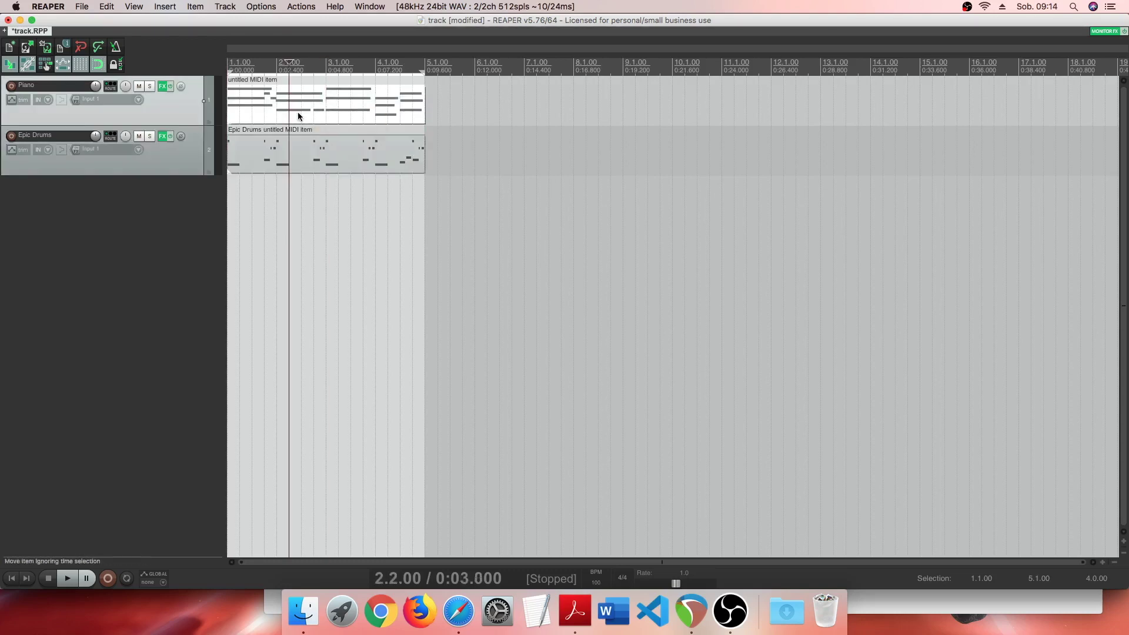
{"action": "right_click", "coordinate": [309, 112]}
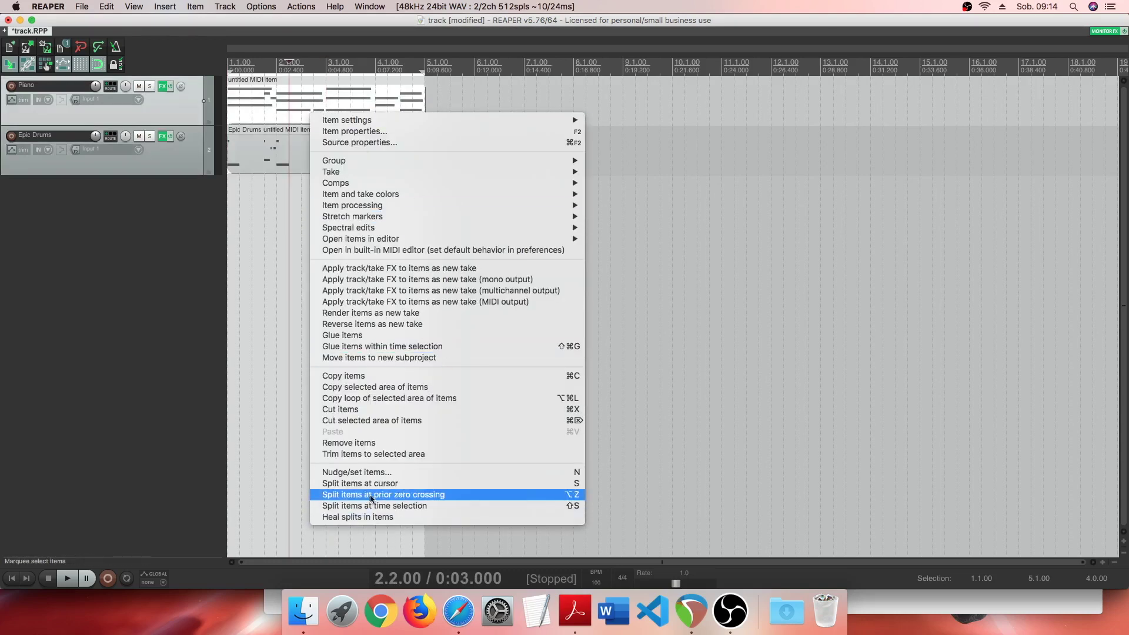
{"action": "left_click", "coordinate": [371, 377]}
{"action": "right_click", "coordinate": [423, 107]}
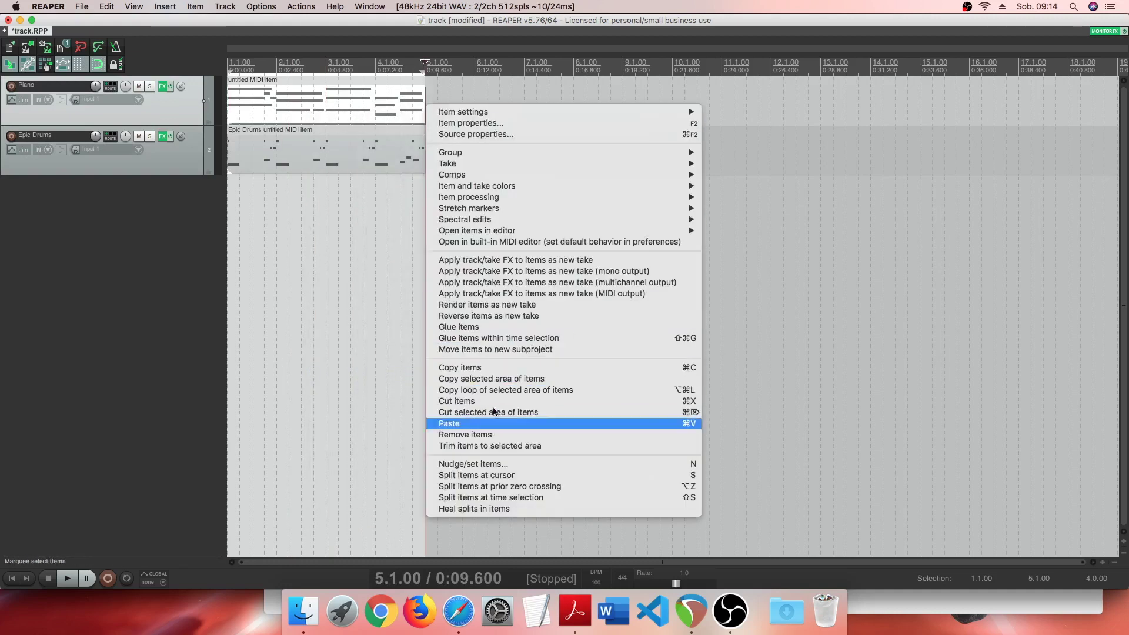
{"action": "left_click", "coordinate": [494, 422]}
Move the Epic Drums item to start at bar 5 under the second Piano item, and clear the time selection.
{"action": "left_click_drag", "start_coordinate": [463, 150], "coordinate": [554, 160]}
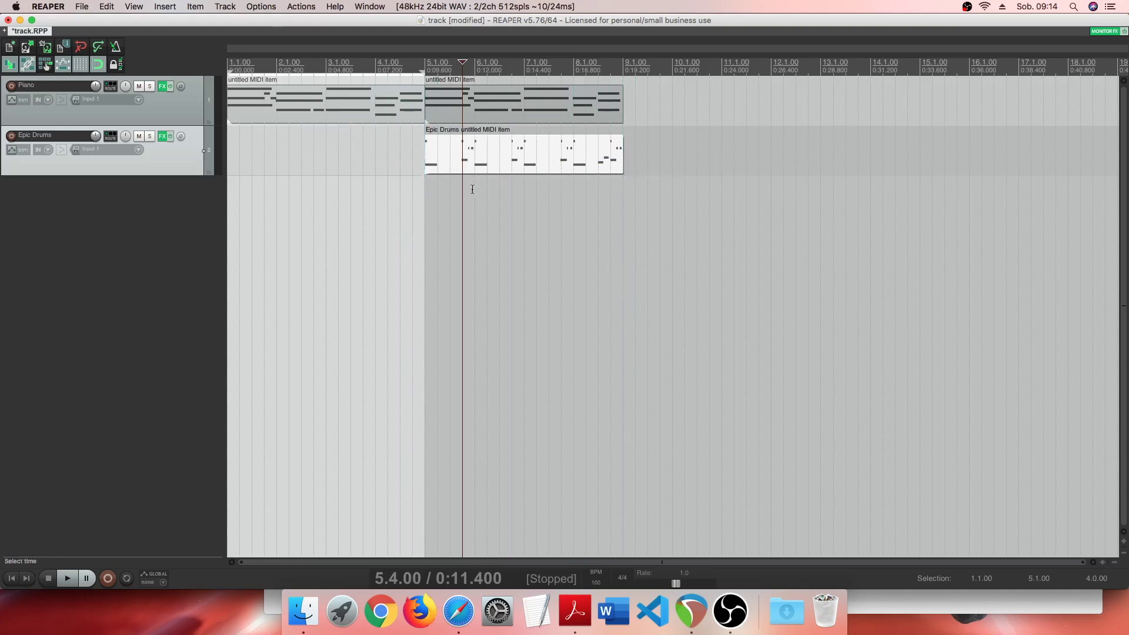
{"action": "left_click", "coordinate": [410, 169]}
{"action": "key", "text": "Escape"}
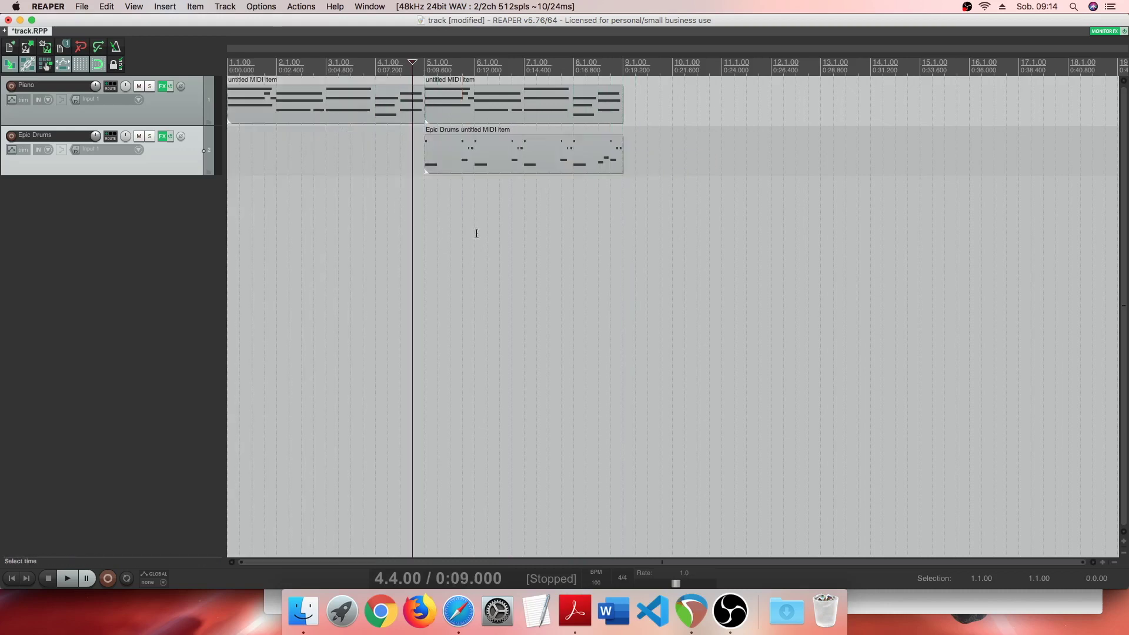
{"action": "key", "text": "Page_Down"}
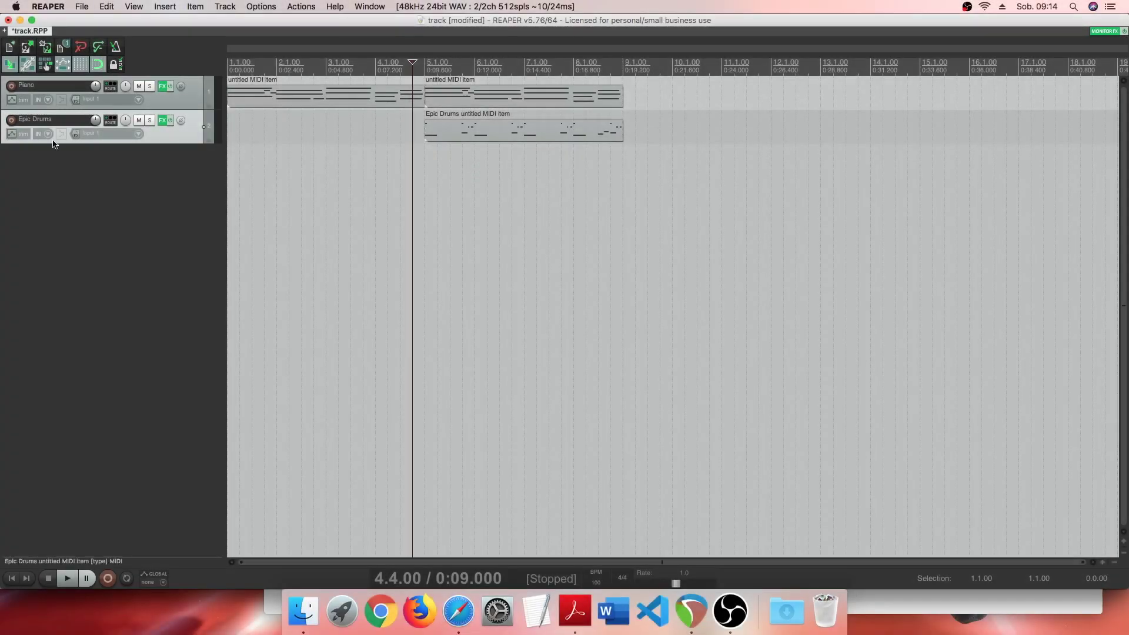
Insert a new track named Percussion and make it the parent folder of the Epic Drums track.
{"action": "right_click", "coordinate": [120, 172]}
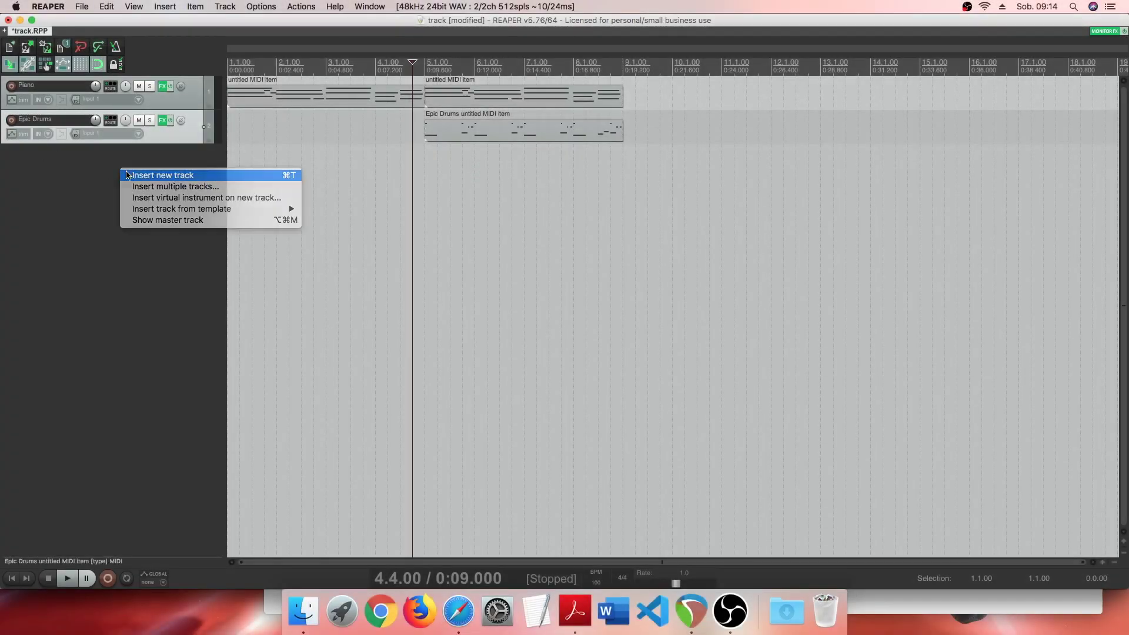
{"action": "left_click", "coordinate": [129, 173]}
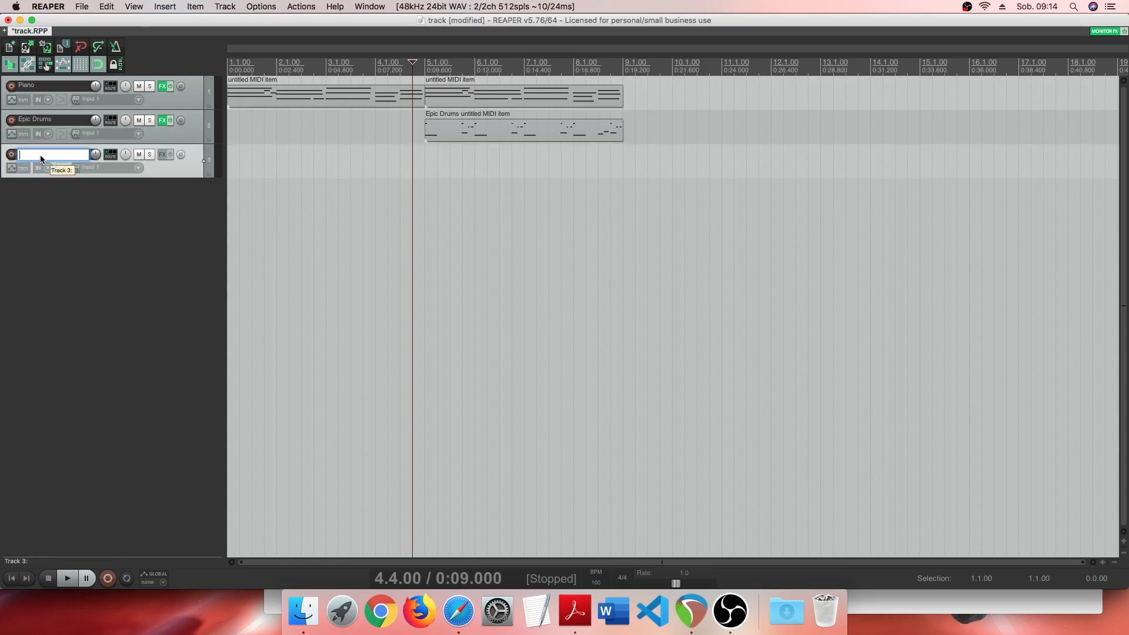
{"action": "type", "text": "Percussion"}
{"action": "key", "text": "Return"}
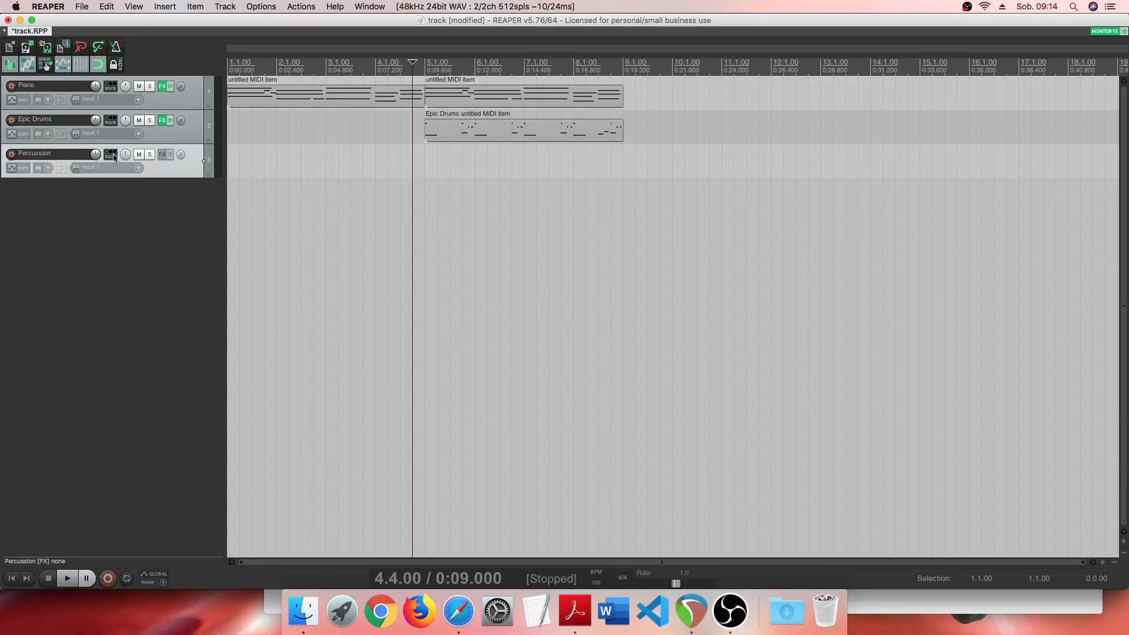
{"action": "left_click", "coordinate": [189, 132]}
{"action": "left_click_drag", "start_coordinate": [189, 131], "coordinate": [201, 166]}
{"action": "left_click", "coordinate": [206, 129]}
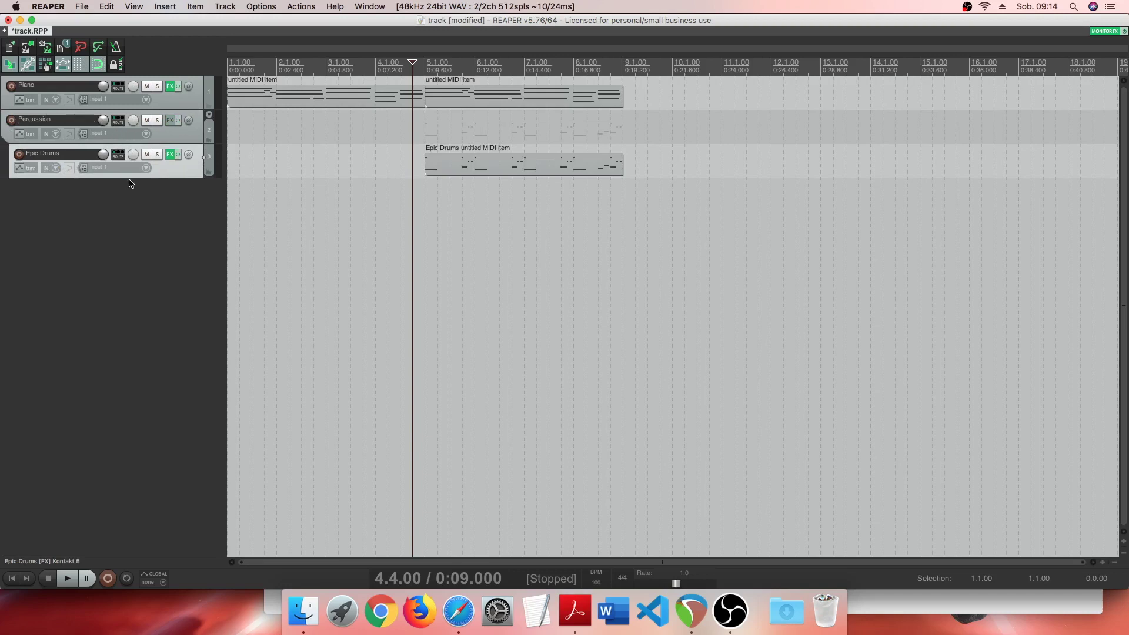
Insert a new track below the Percussion folder and name it Strings.
{"action": "right_click", "coordinate": [119, 194]}
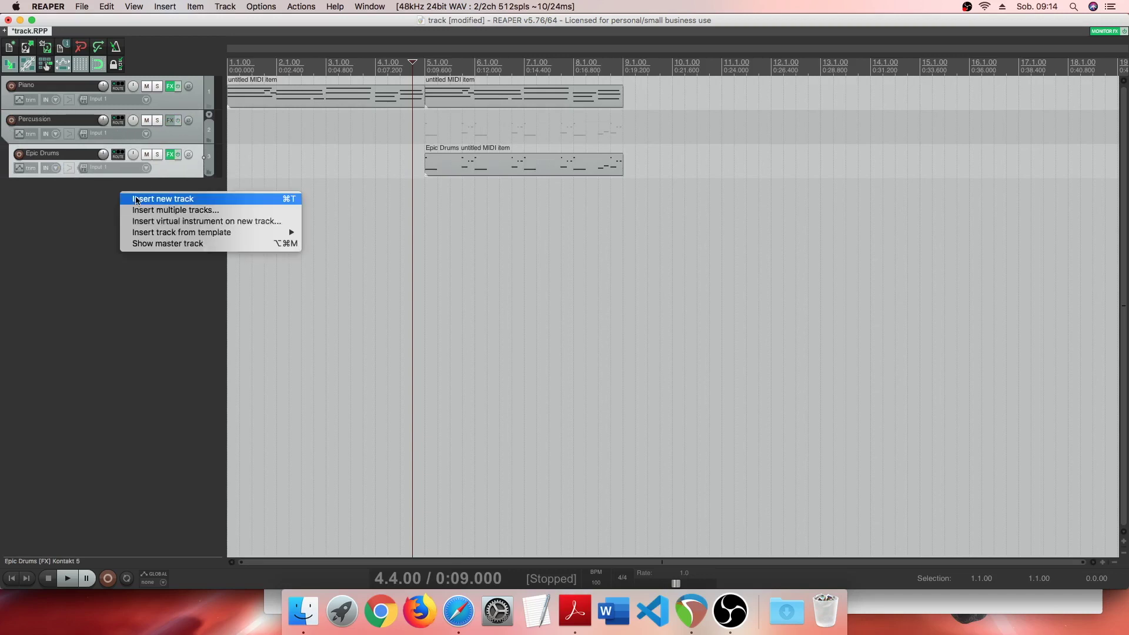
{"action": "left_click", "coordinate": [72, 200]}
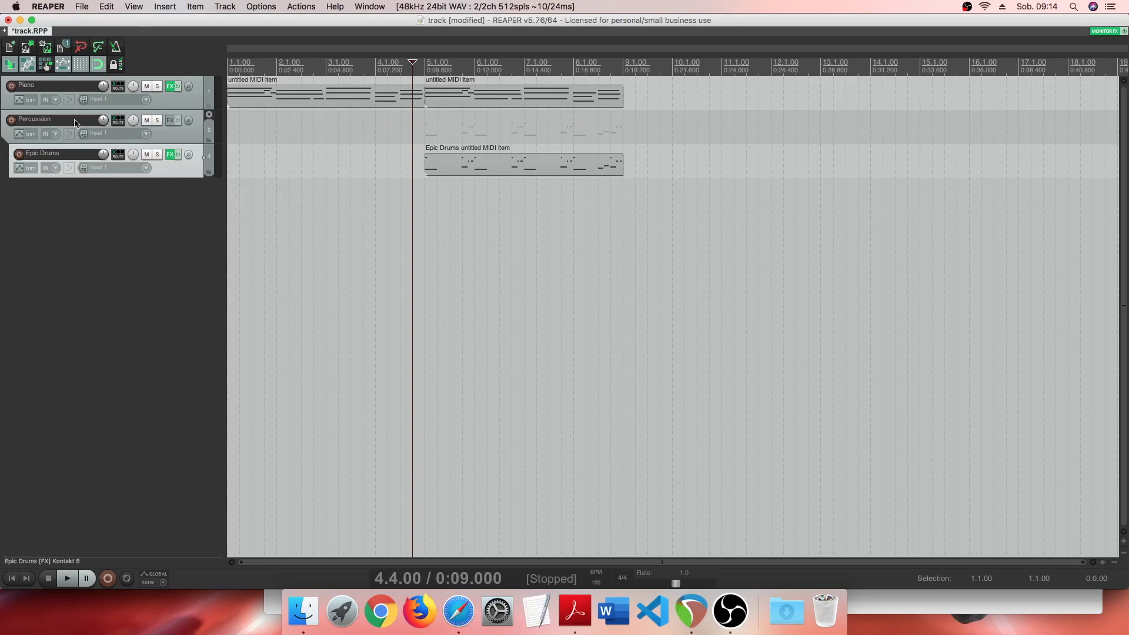
{"action": "right_click", "coordinate": [89, 206]}
{"action": "left_click", "coordinate": [117, 212]}
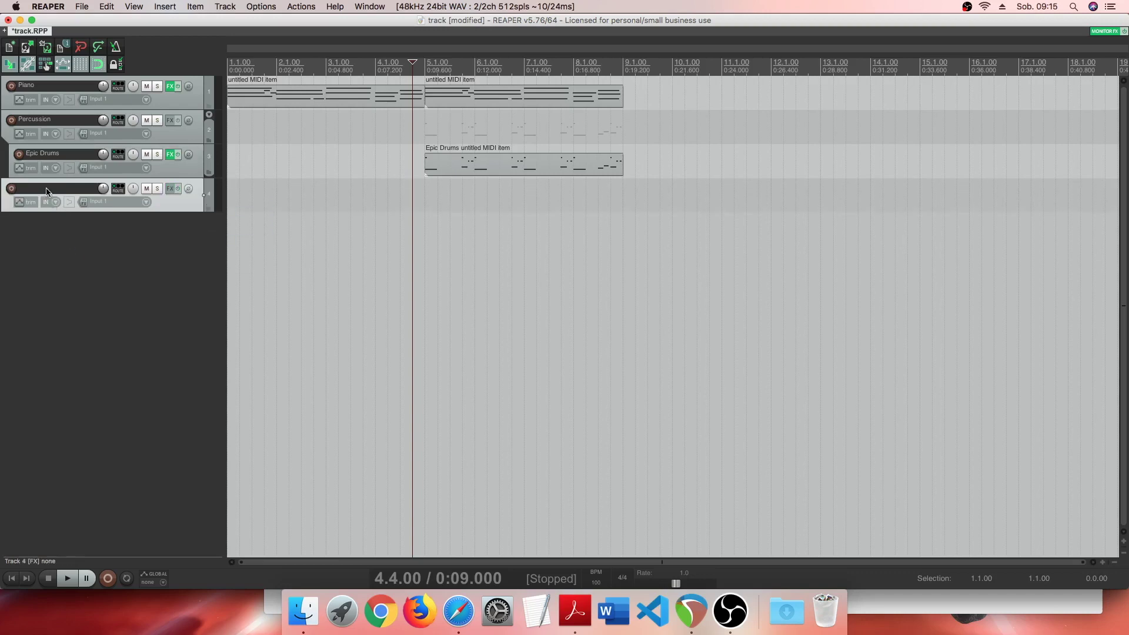
{"action": "double_click", "coordinate": [47, 189]}
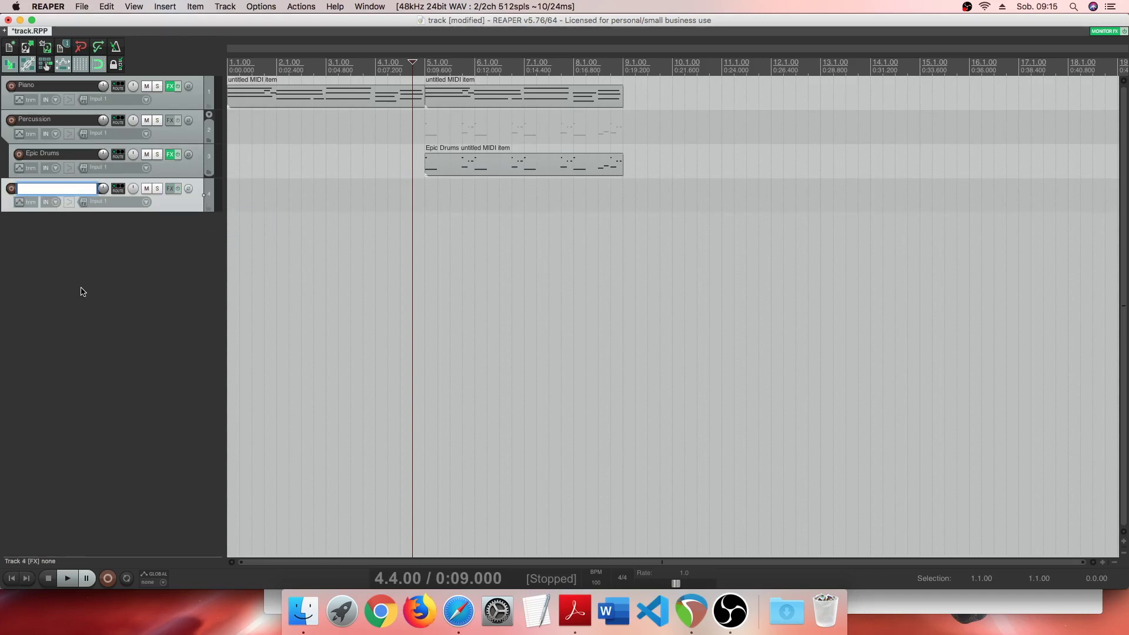
{"action": "type", "text": "Strings"}
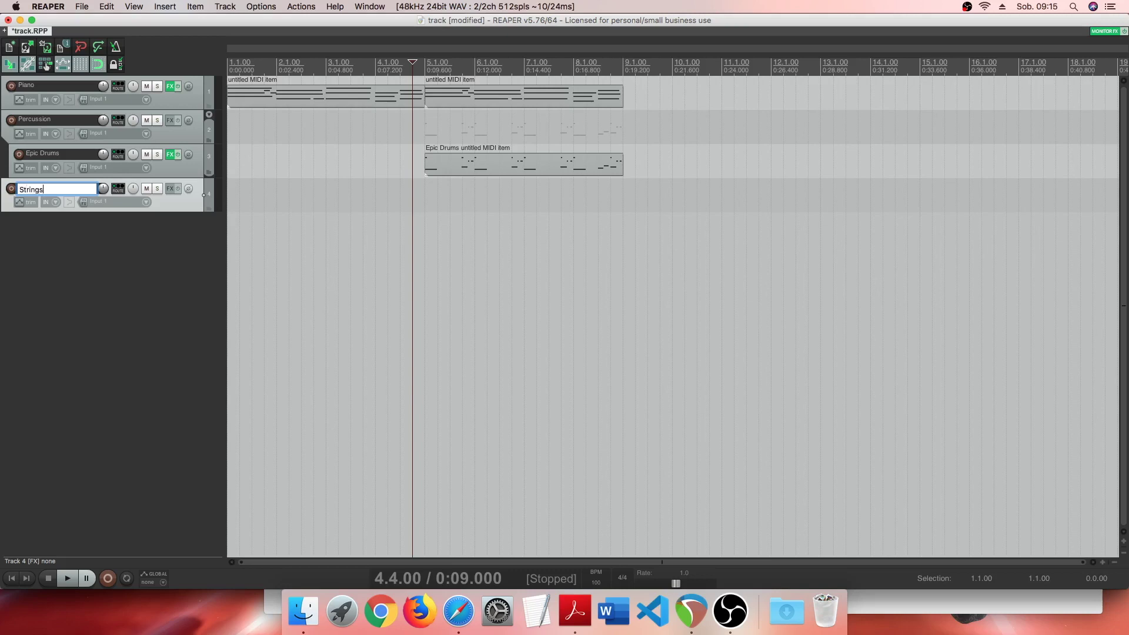
{"action": "key", "text": "Return"}
Insert another new track and nest it inside Strings as an unnamed child track.
{"action": "right_click", "coordinate": [91, 224]}
{"action": "left_click", "coordinate": [101, 228]}
{"action": "double_click", "coordinate": [54, 224]}
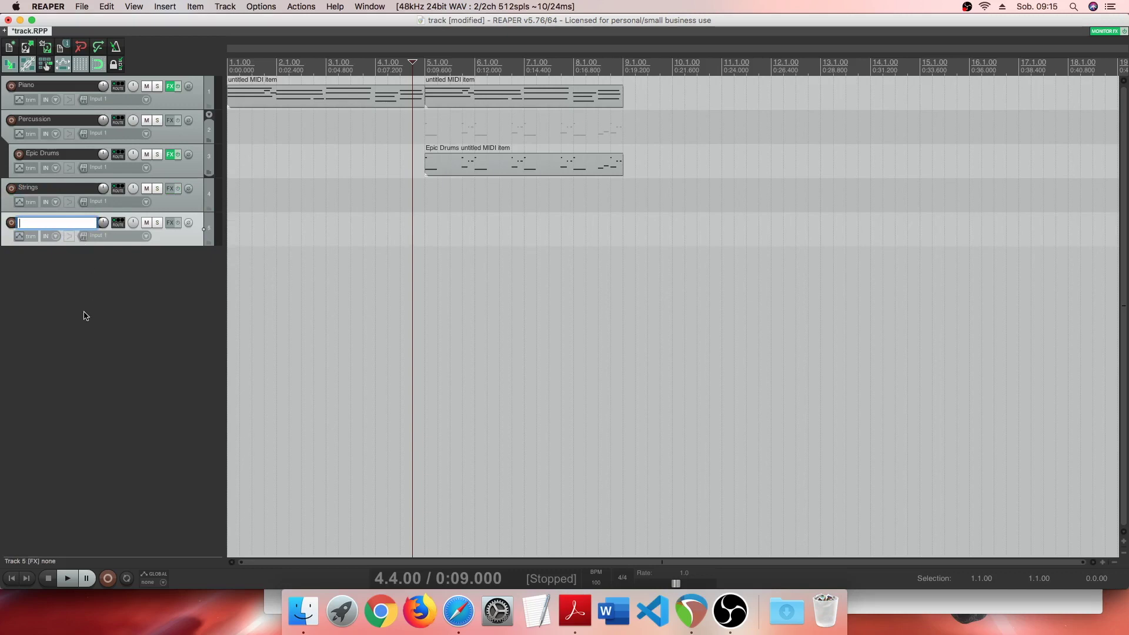
{"action": "left_click_drag", "start_coordinate": [189, 230], "coordinate": [190, 200]}
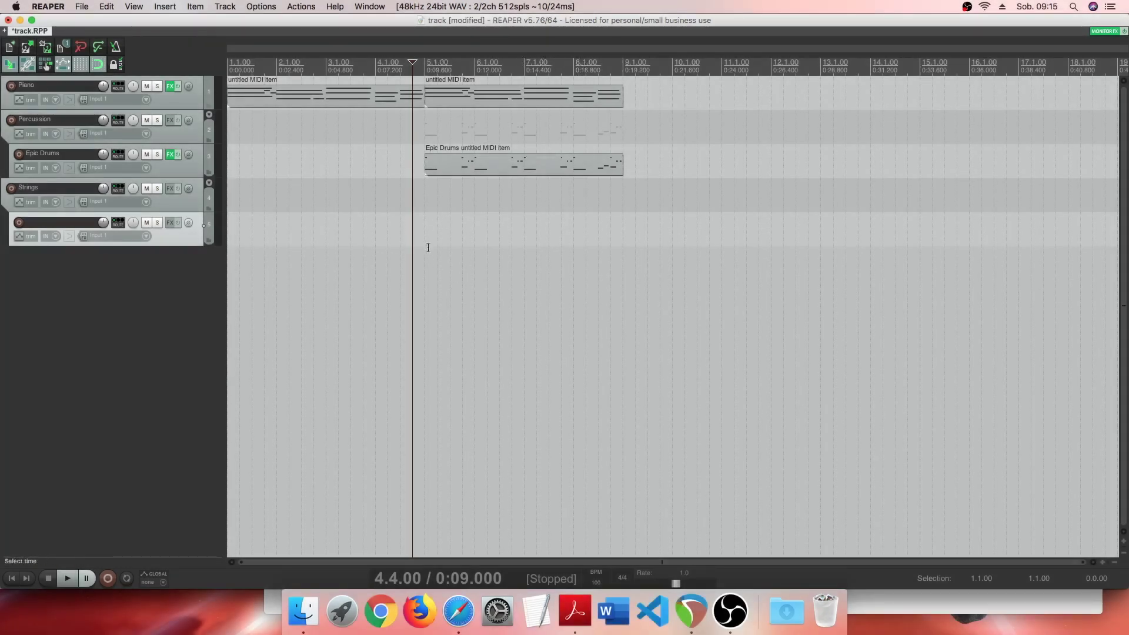
Move the Strings folder with its child track above Percussion, and place the edit cursor at bar 5 on the child track.
{"action": "left_click", "coordinate": [197, 202]}
{"action": "left_click_drag", "start_coordinate": [196, 202], "coordinate": [194, 110]}
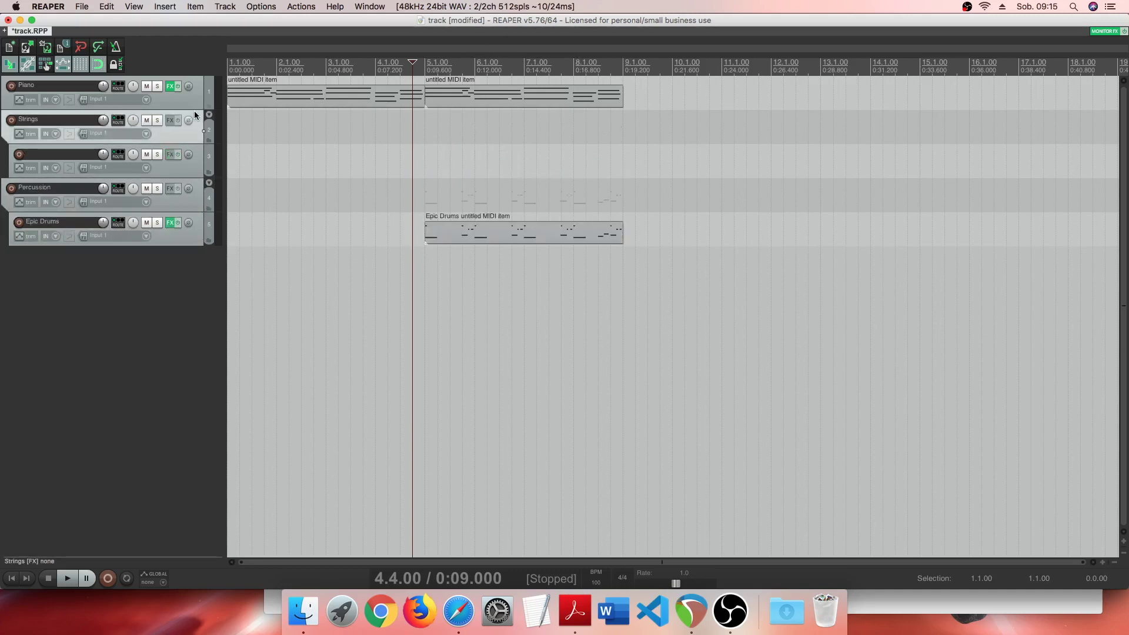
{"action": "left_click", "coordinate": [429, 169]}
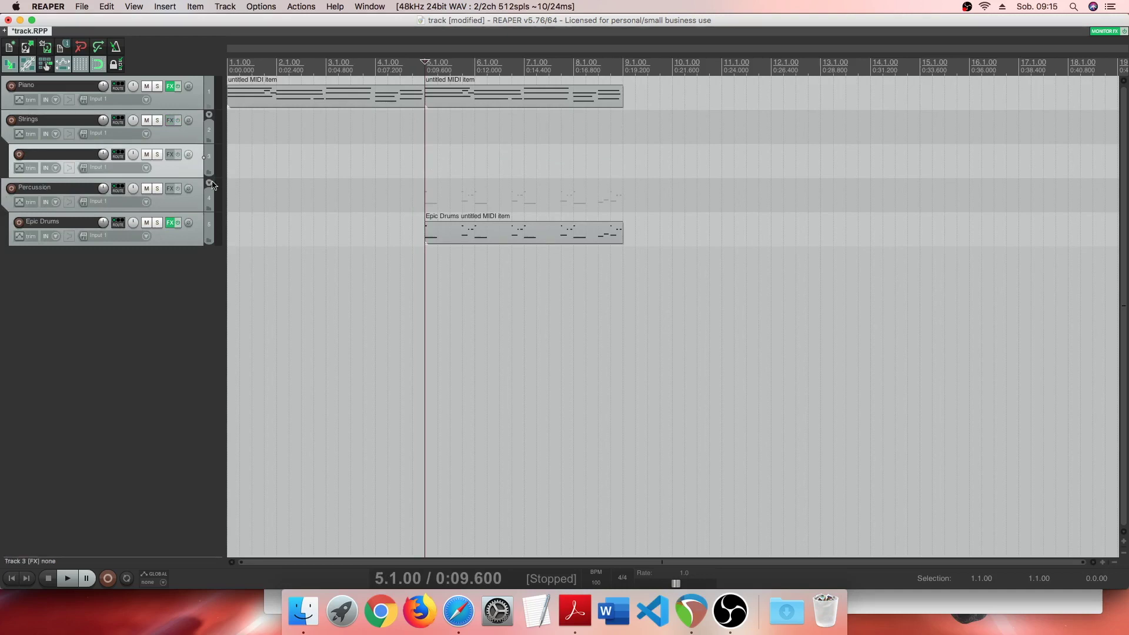
Name the child track of Strings Violas and load VSTi: Kontakt 5 (8 out) on it.
{"action": "double_click", "coordinate": [61, 150]}
{"action": "type", "text": "Violas"}
{"action": "key", "text": "Return"}
{"action": "left_click", "coordinate": [174, 156]}
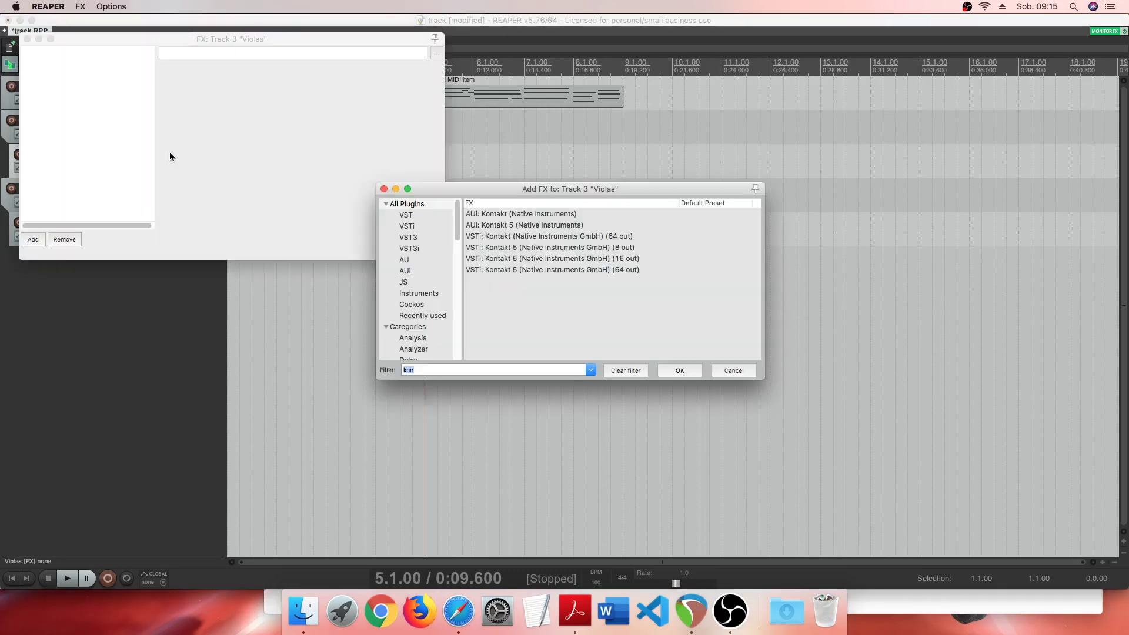
{"action": "left_click", "coordinate": [562, 249]}
{"action": "double_click", "coordinate": [563, 253]}
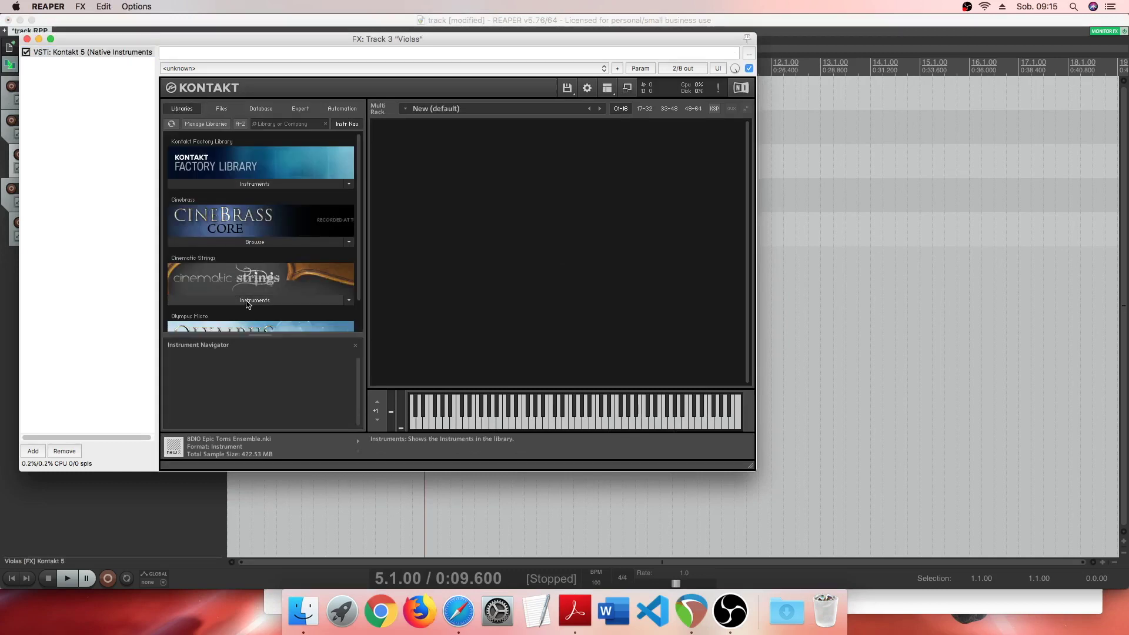
Load Violas.nki from the Cinematic Strings library into Kontakt and turn its Hall Reverb fully down.
{"action": "left_click", "coordinate": [280, 300]}
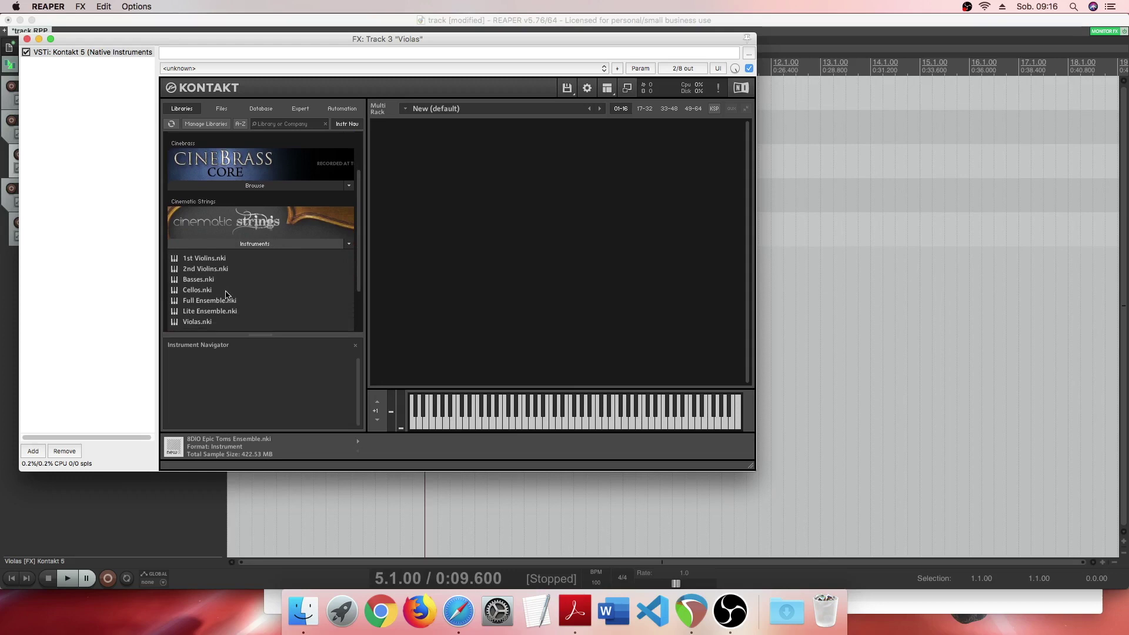
{"action": "left_click", "coordinate": [204, 325]}
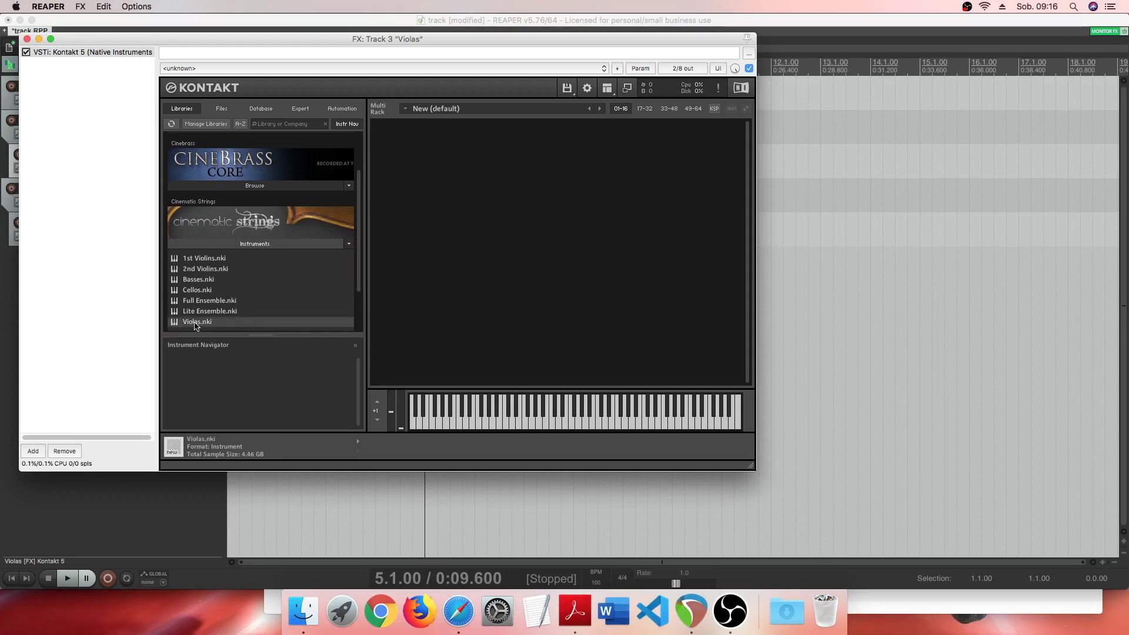
{"action": "left_click_drag", "start_coordinate": [192, 326], "coordinate": [428, 278]}
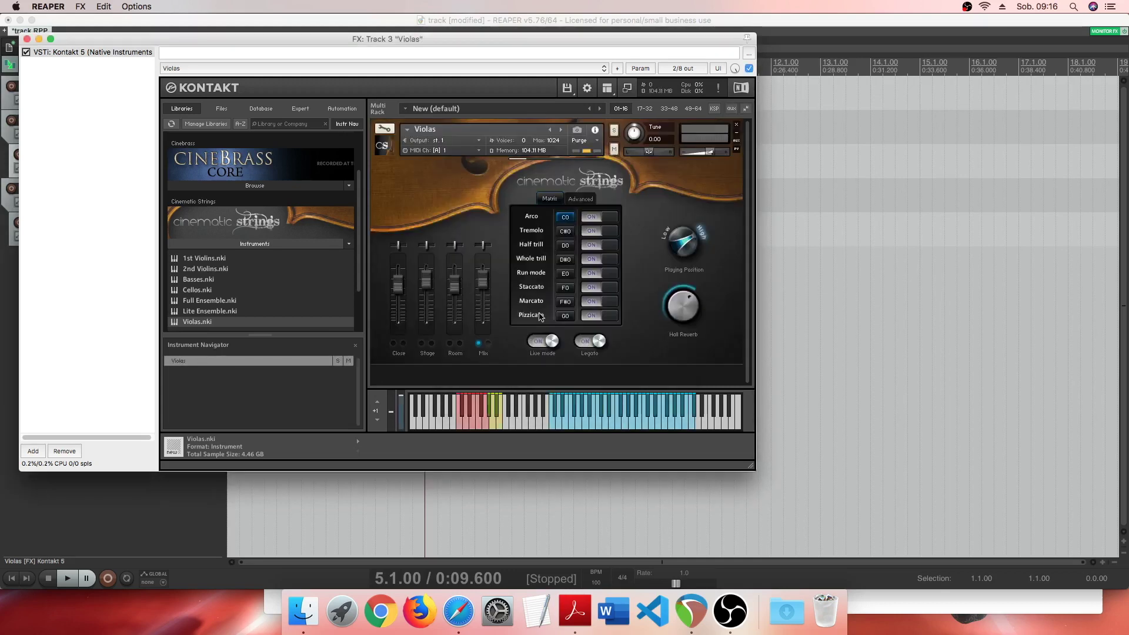
{"action": "left_click_drag", "start_coordinate": [687, 299], "coordinate": [688, 367]}
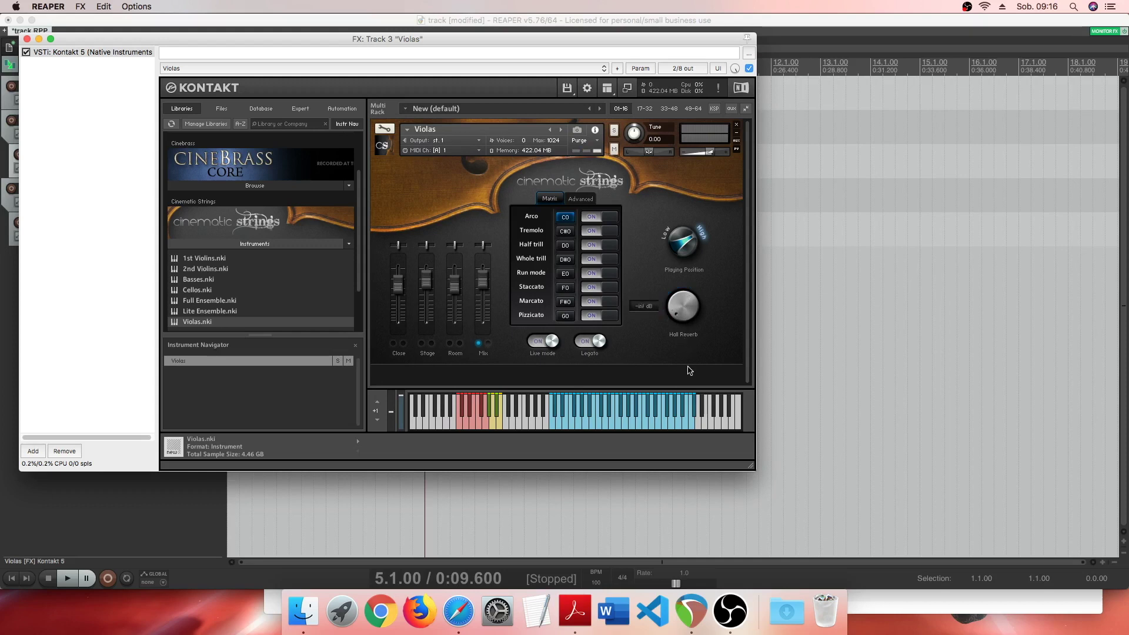
Purge the Violas instrument's samples in Kontakt and audition a few notes with the Arco articulation.
{"action": "left_click", "coordinate": [580, 140]}
{"action": "left_click", "coordinate": [601, 163]}
{"action": "left_click", "coordinate": [586, 429]}
{"action": "left_click", "coordinate": [631, 429]}
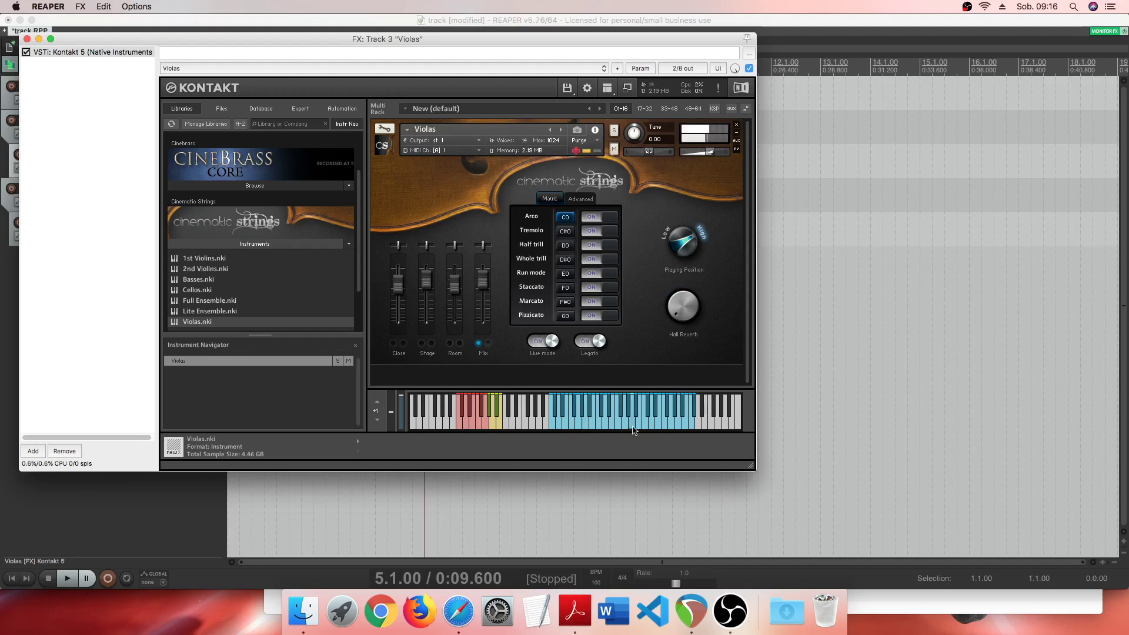
{"action": "left_click", "coordinate": [647, 428]}
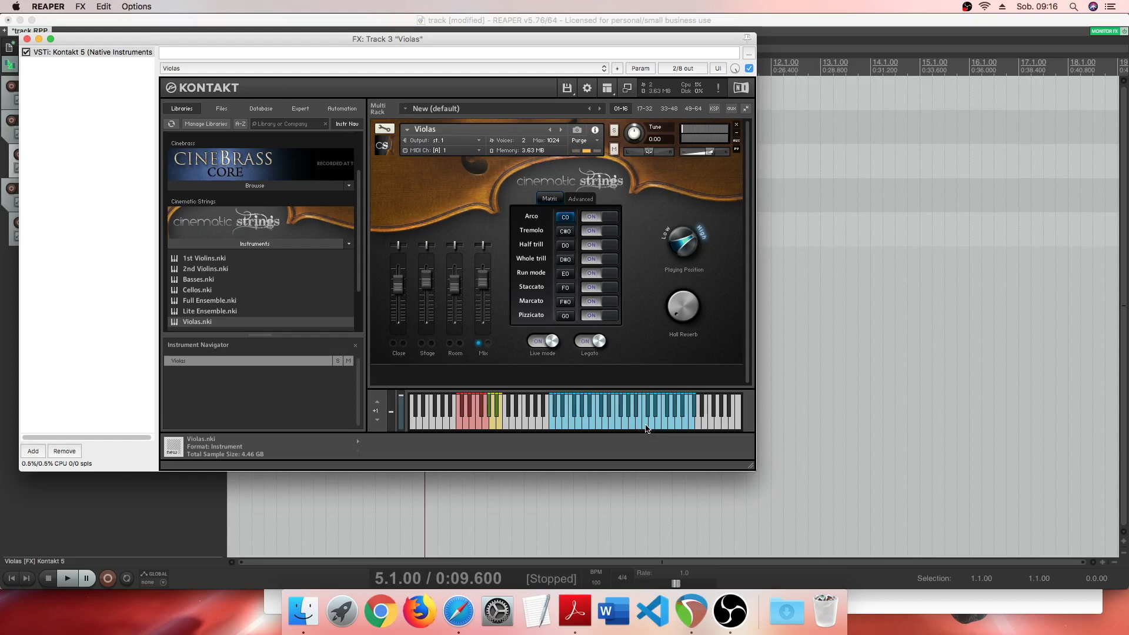
Switch the Violas articulation to Staccato, audition two notes, and close the plugin window.
{"action": "left_click", "coordinate": [564, 292]}
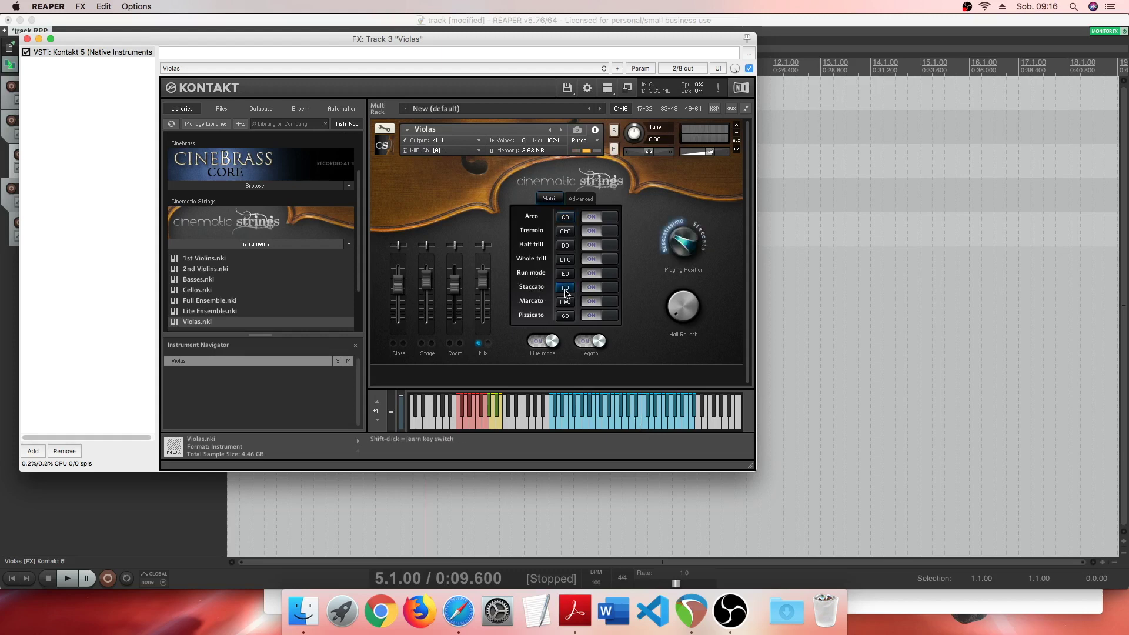
{"action": "left_click", "coordinate": [595, 429]}
{"action": "left_click", "coordinate": [612, 429]}
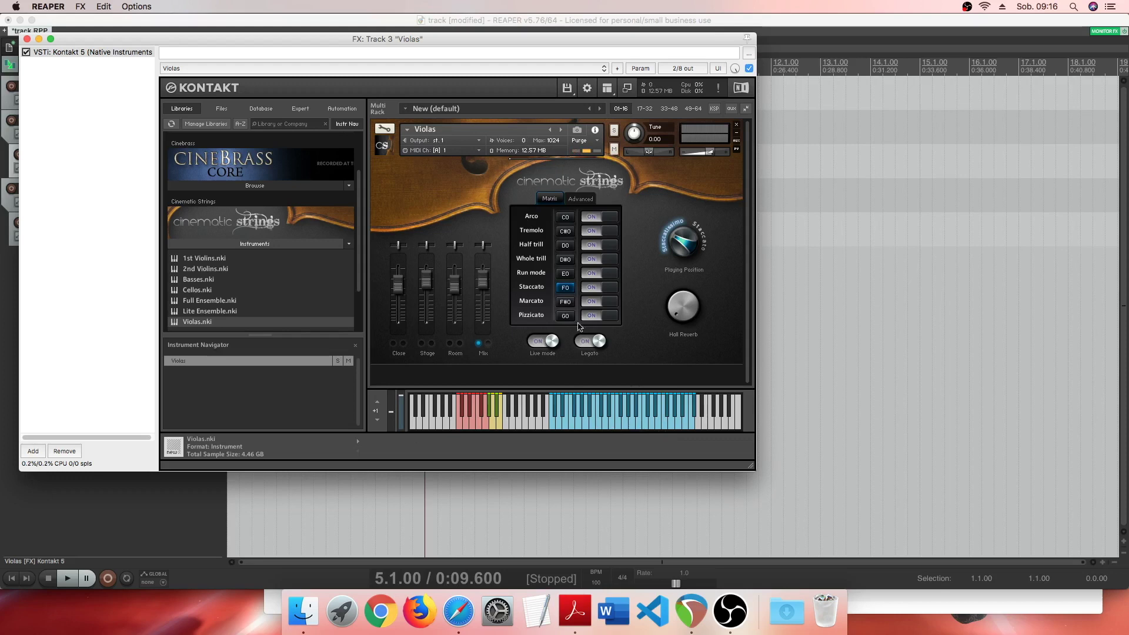
{"action": "left_click", "coordinate": [27, 40]}
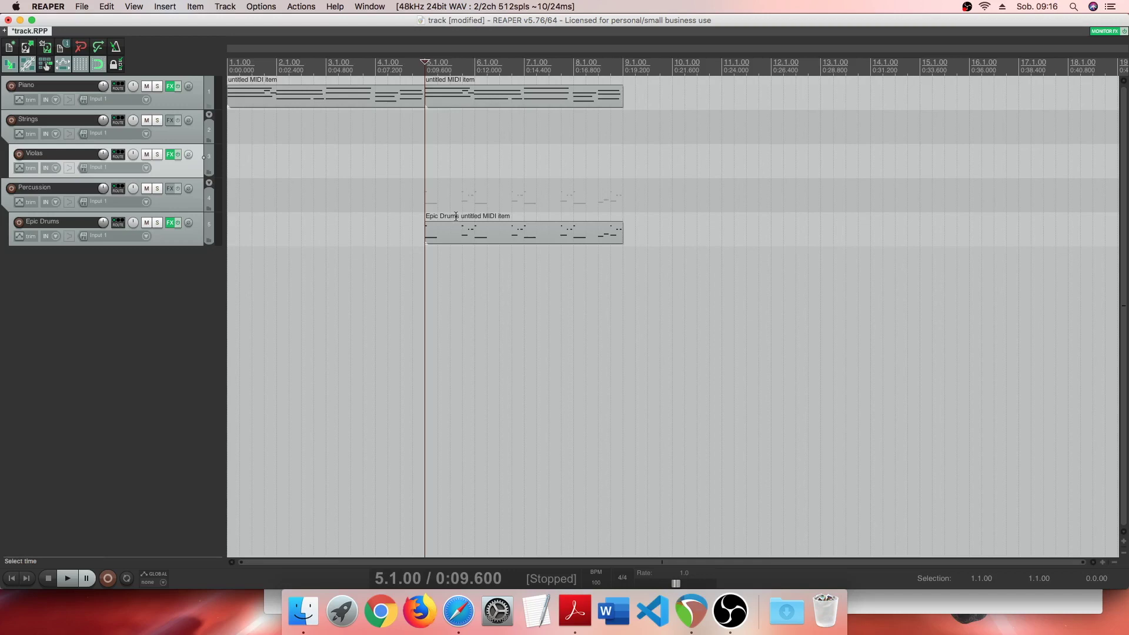
Insert a new MIDI item on the Violas track spanning bars 5 to 9.
{"action": "left_click_drag", "start_coordinate": [417, 171], "coordinate": [622, 170]}
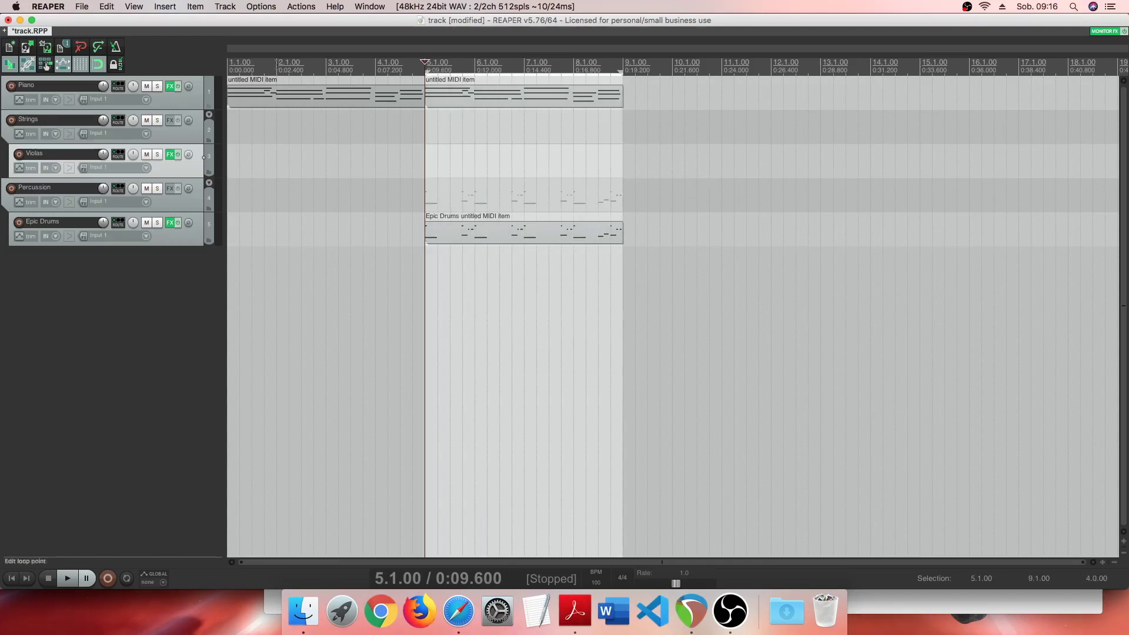
{"action": "left_click", "coordinate": [165, 7]}
{"action": "left_click", "coordinate": [176, 42]}
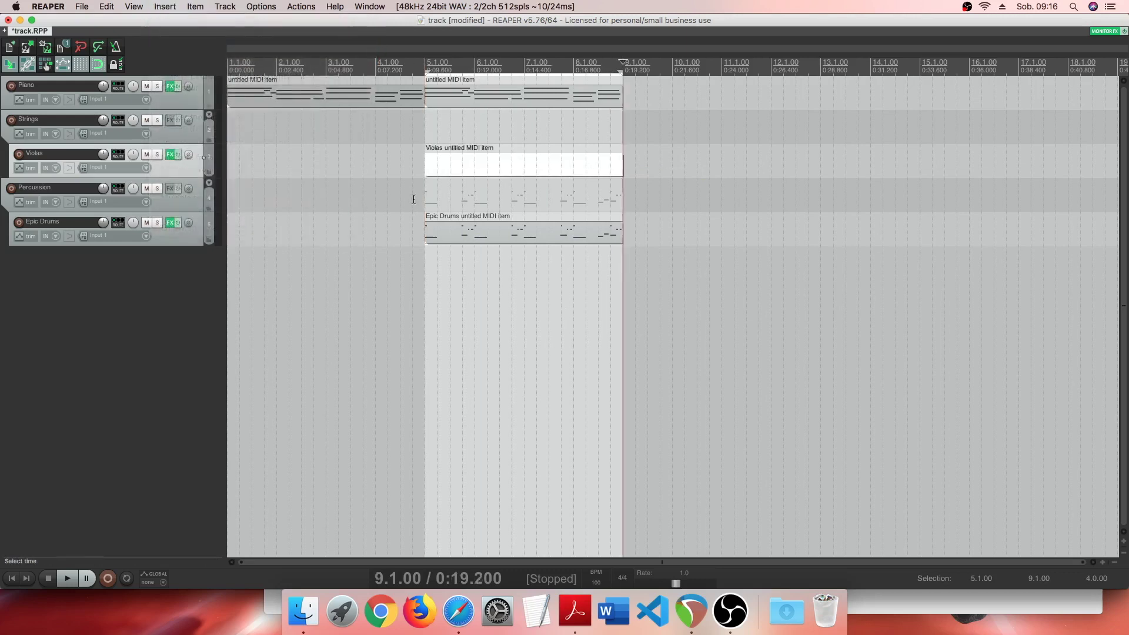
Open the Violas item for MIDI editing and show the Piano track's notes behind it as chord reference.
{"action": "double_click", "coordinate": [436, 168]}
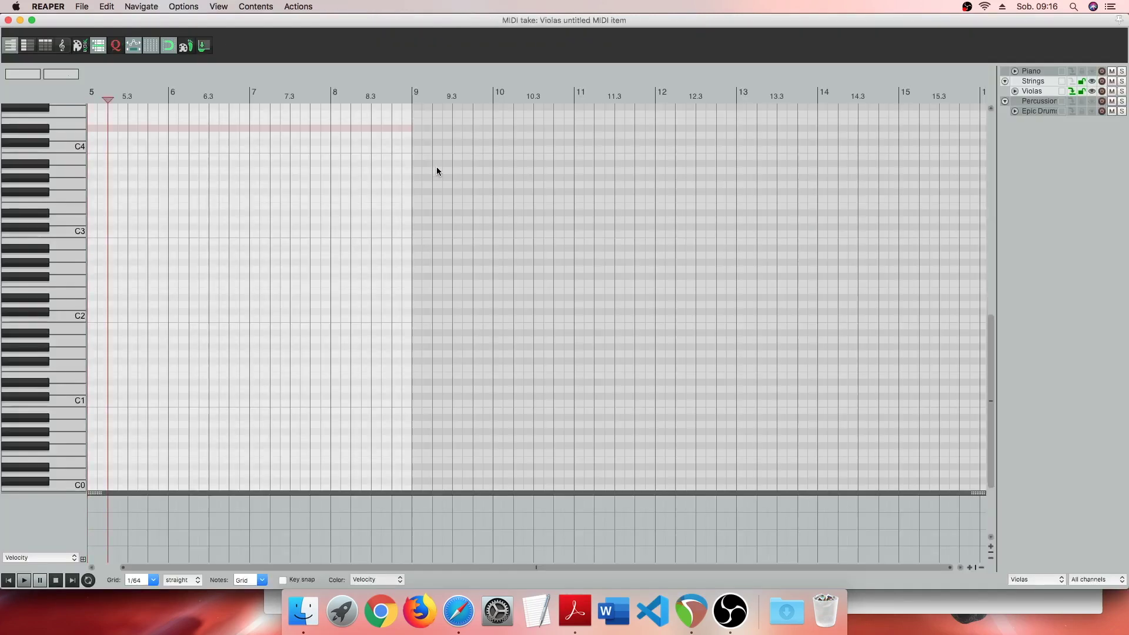
{"action": "scroll", "coordinate": [682, 269], "scroll_direction": "up", "scroll_amount": 4}
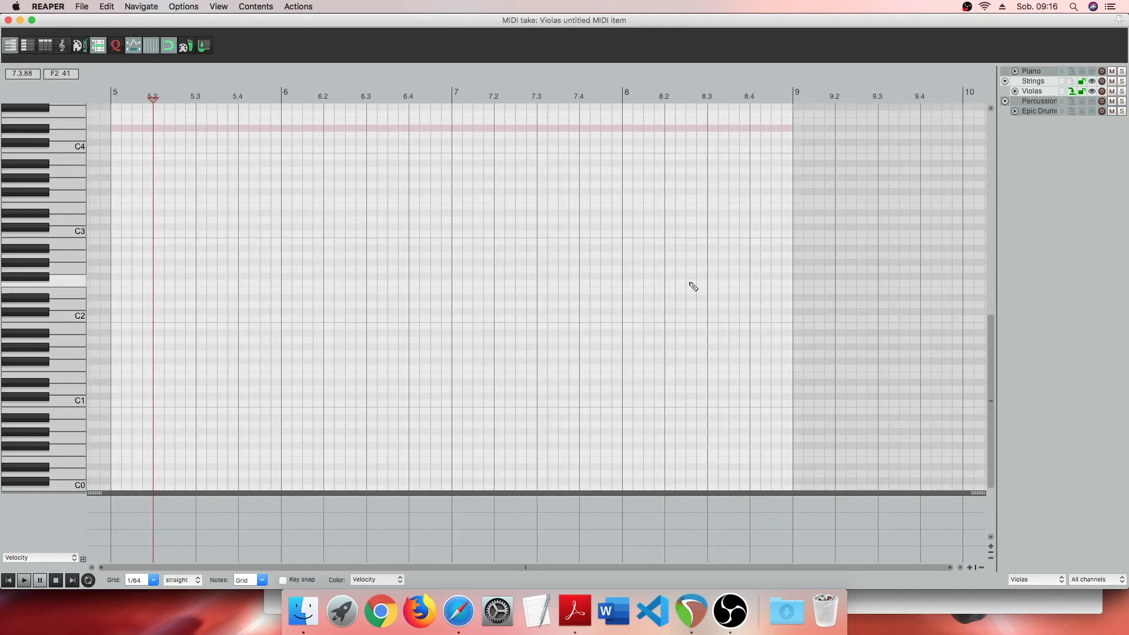
{"action": "left_click_drag", "start_coordinate": [986, 377], "coordinate": [997, 345]}
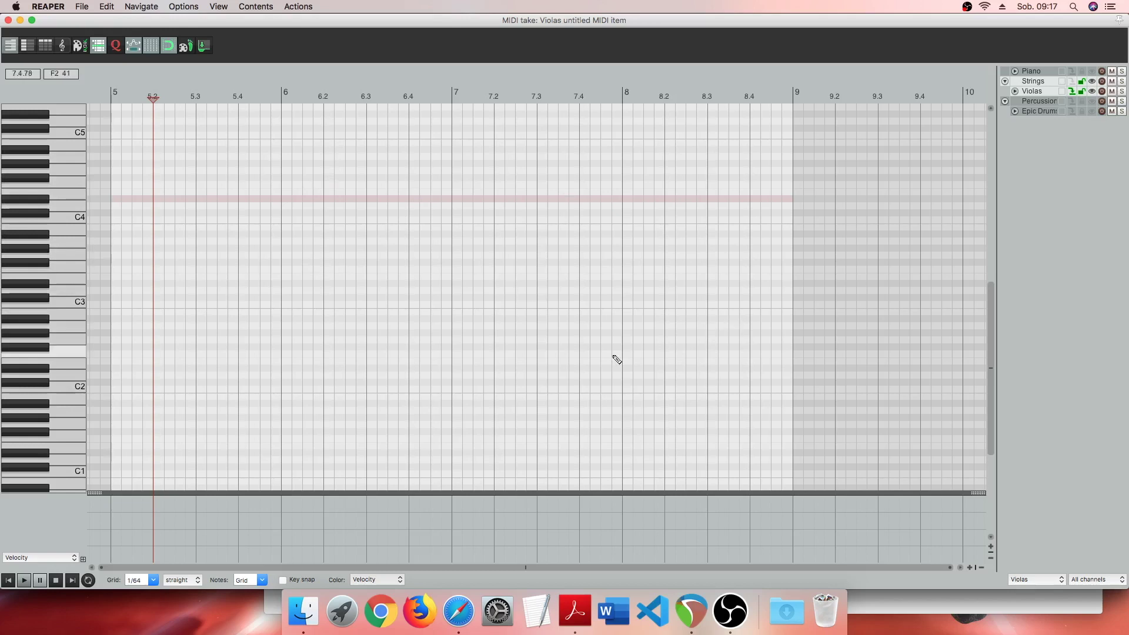
{"action": "left_click", "coordinate": [1091, 72]}
{"action": "left_click_drag", "start_coordinate": [990, 352], "coordinate": [996, 275]}
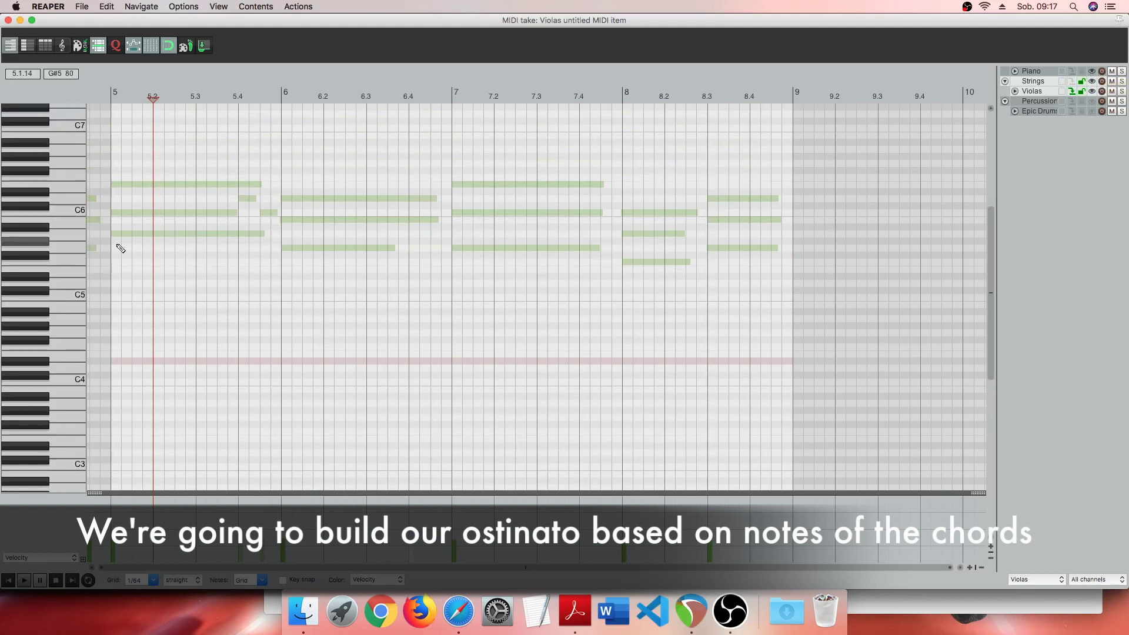
{"action": "left_click", "coordinate": [117, 234]}
{"action": "left_click", "coordinate": [132, 213]}
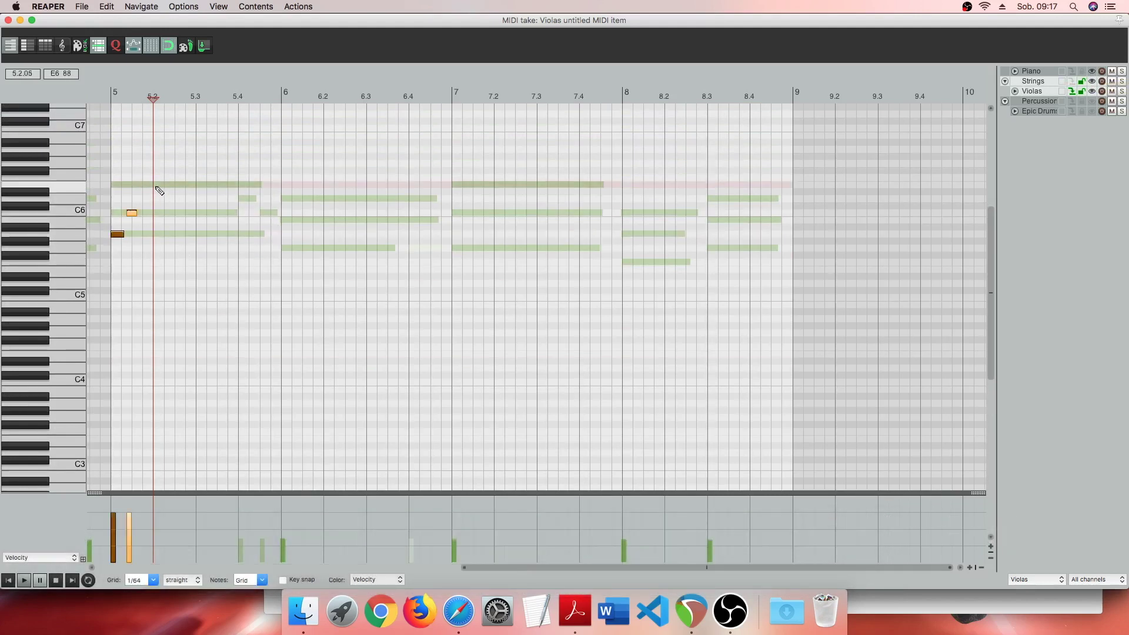
{"action": "left_click", "coordinate": [165, 185]}
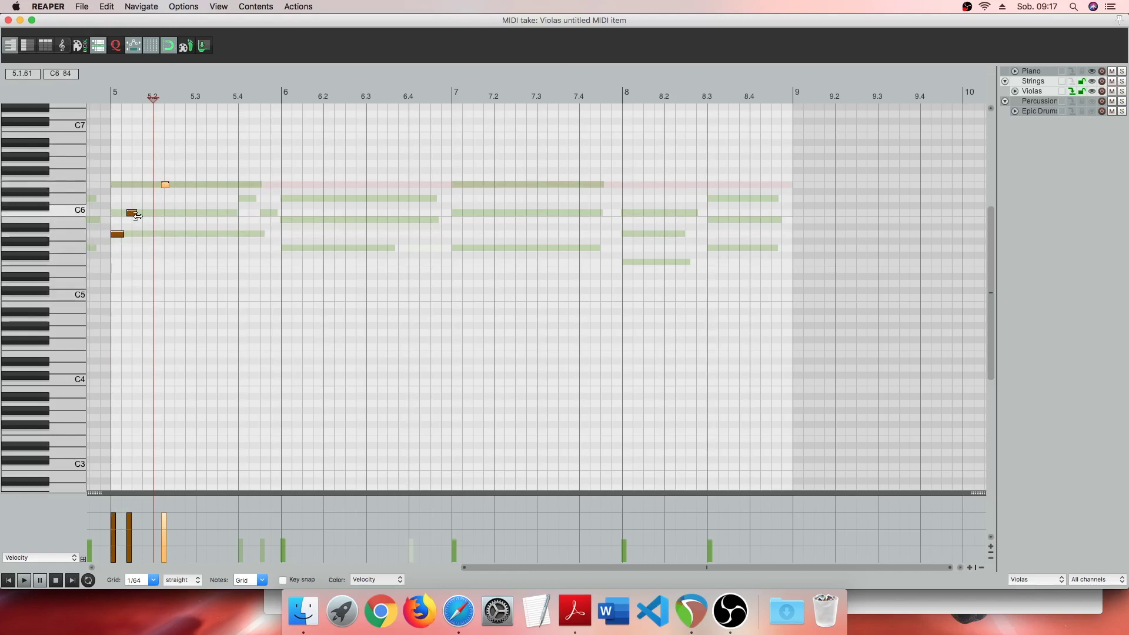
{"action": "left_click_drag", "start_coordinate": [205, 152], "coordinate": [84, 302]}
{"action": "key", "text": "Delete"}
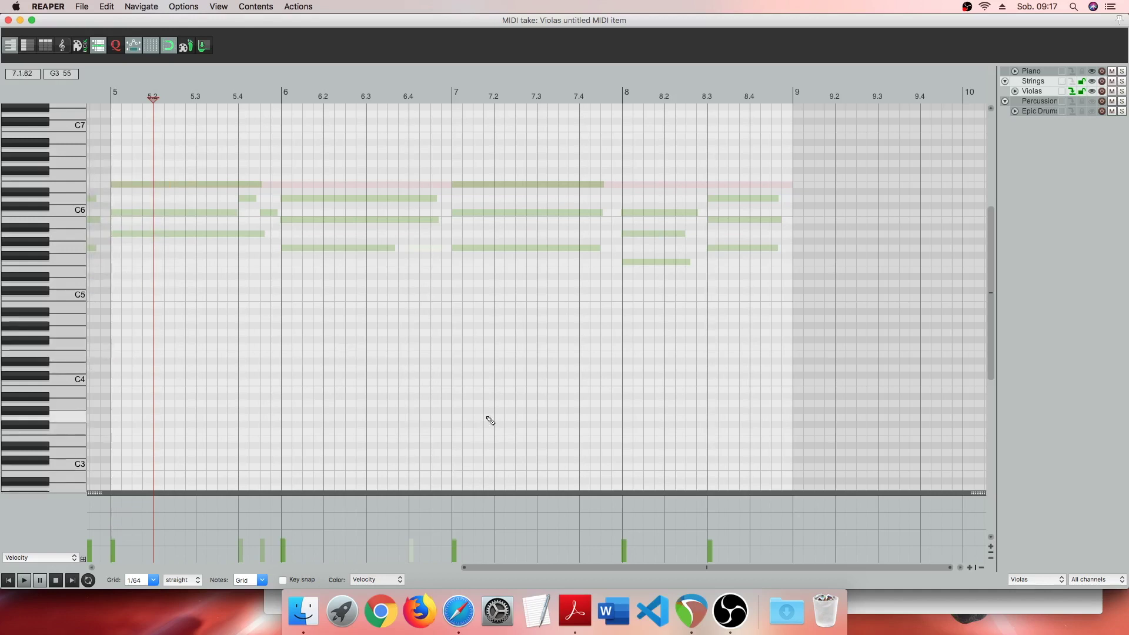
Enter two short A3 notes followed by two C4 notes on the first beat of bar 5, and play them back soloed.
{"action": "scroll", "coordinate": [487, 416], "scroll_direction": "left", "scroll_amount": 2}
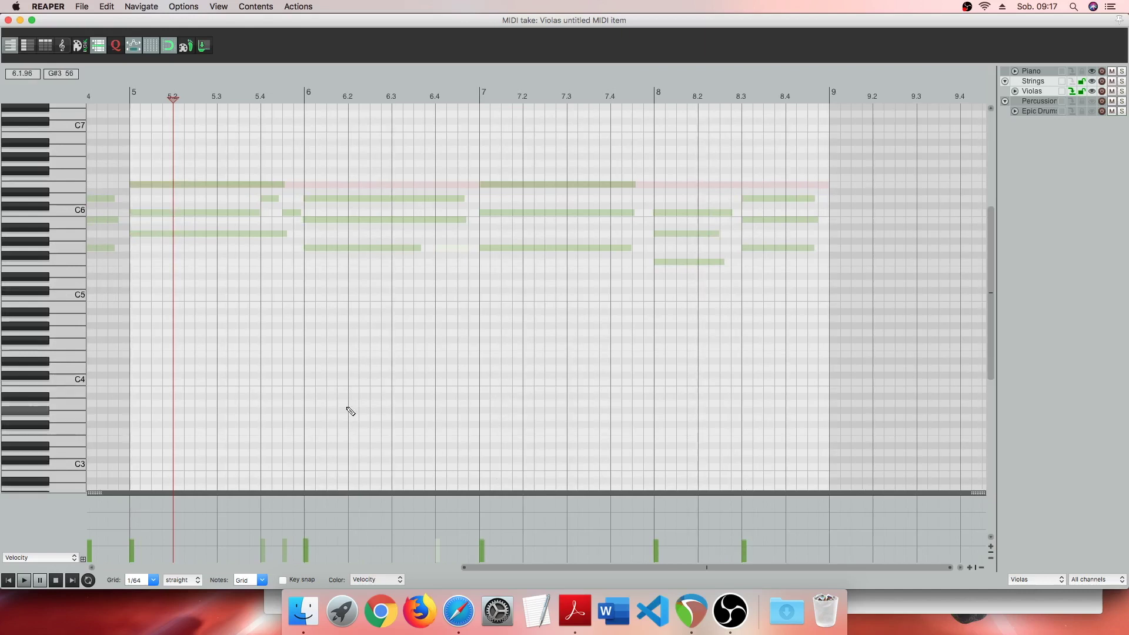
{"action": "scroll", "coordinate": [10, 402], "scroll_direction": "down", "scroll_amount": 3}
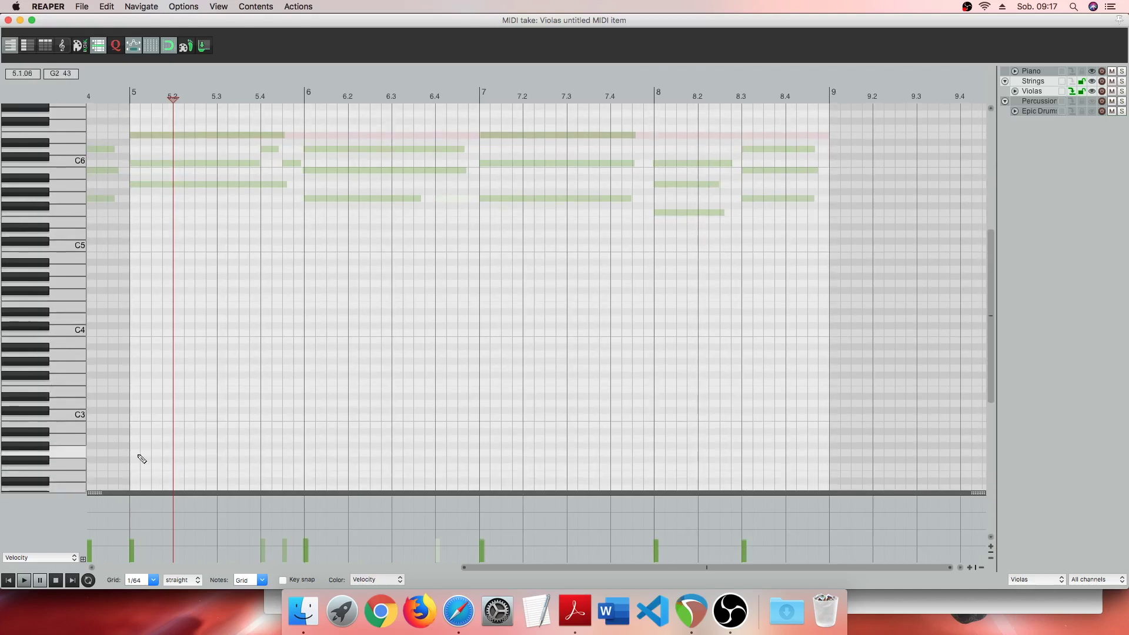
{"action": "left_click", "coordinate": [132, 438]}
{"action": "left_click_drag", "start_coordinate": [133, 443], "coordinate": [132, 356]}
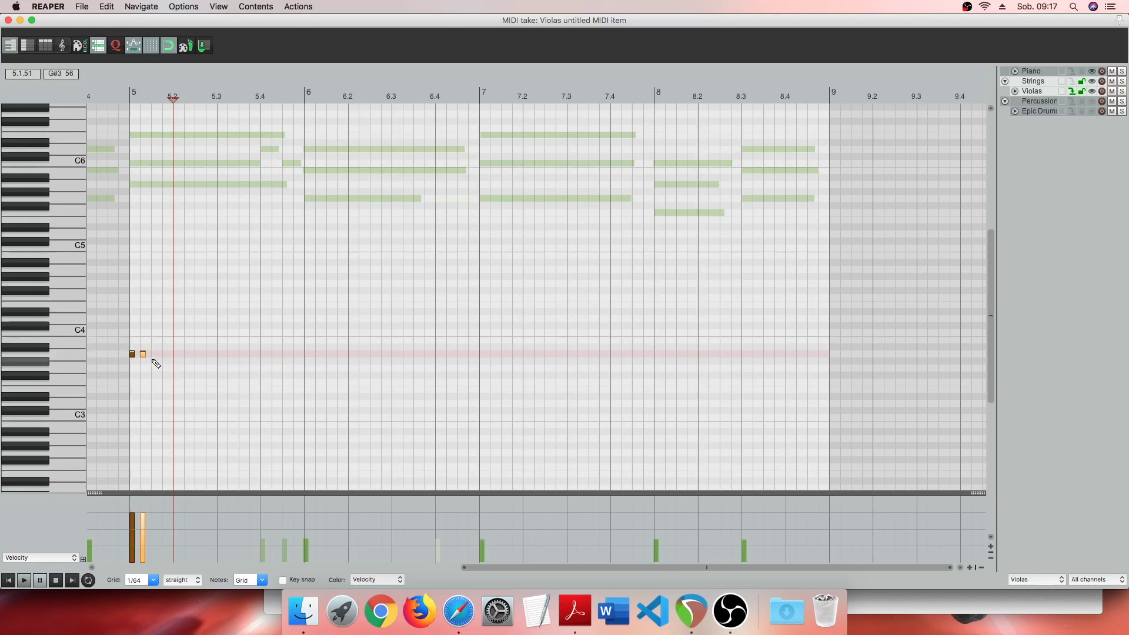
{"action": "left_click", "coordinate": [154, 333]}
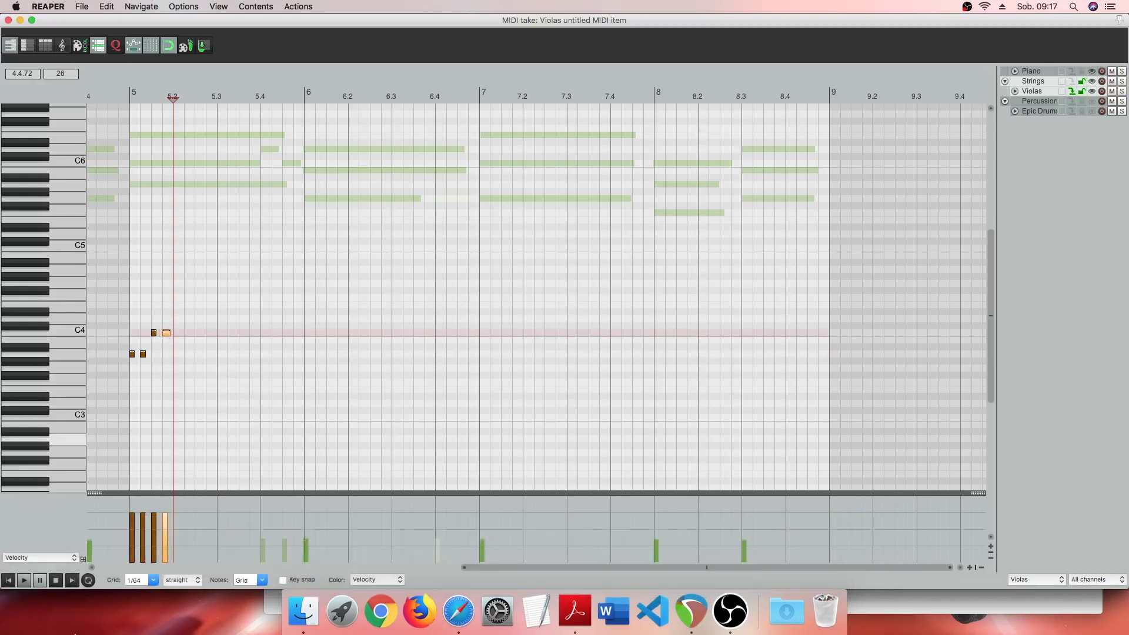
{"action": "left_click", "coordinate": [6, 579]}
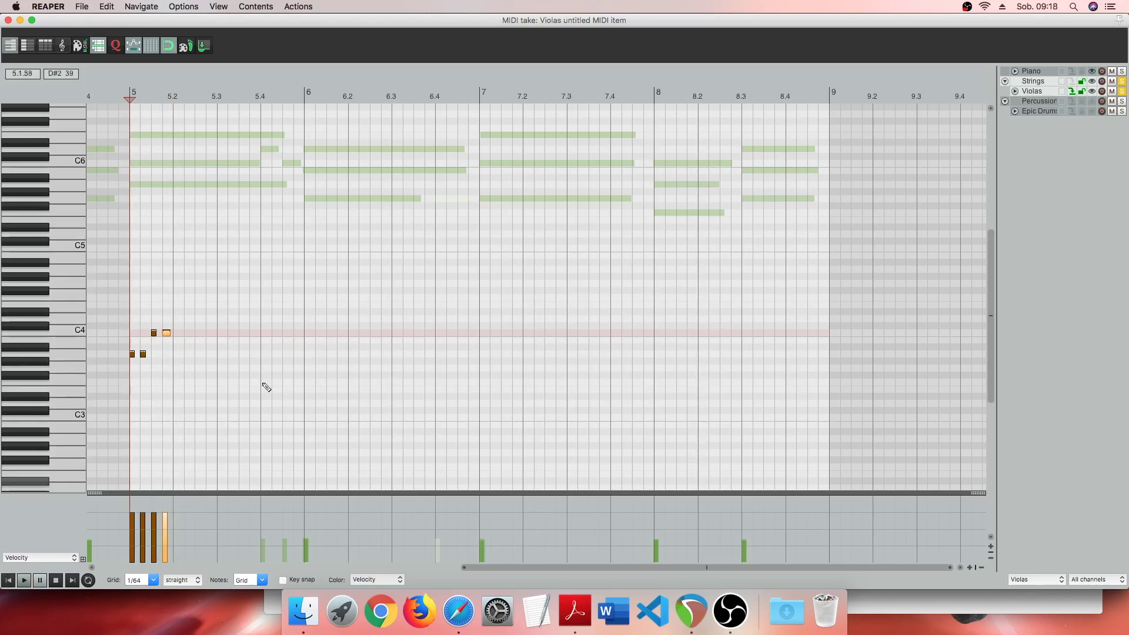
{"action": "left_click", "coordinate": [24, 580]}
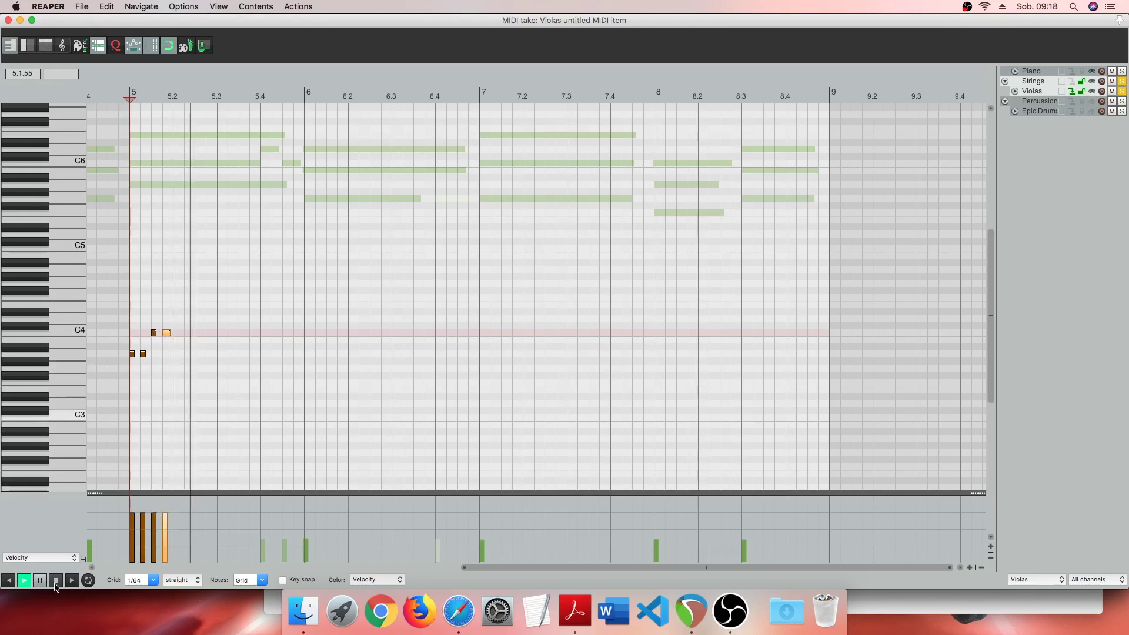
Duplicate the four-note A3–C4 motif until it fills all four beats of bar 5.
{"action": "left_click_drag", "start_coordinate": [192, 306], "coordinate": [70, 384]}
{"action": "key", "text": "super+c"}
{"action": "left_click", "coordinate": [174, 347]}
{"action": "key", "text": "super+v"}
{"action": "left_click_drag", "start_coordinate": [251, 310], "coordinate": [101, 400]}
{"action": "key", "text": "super+c"}
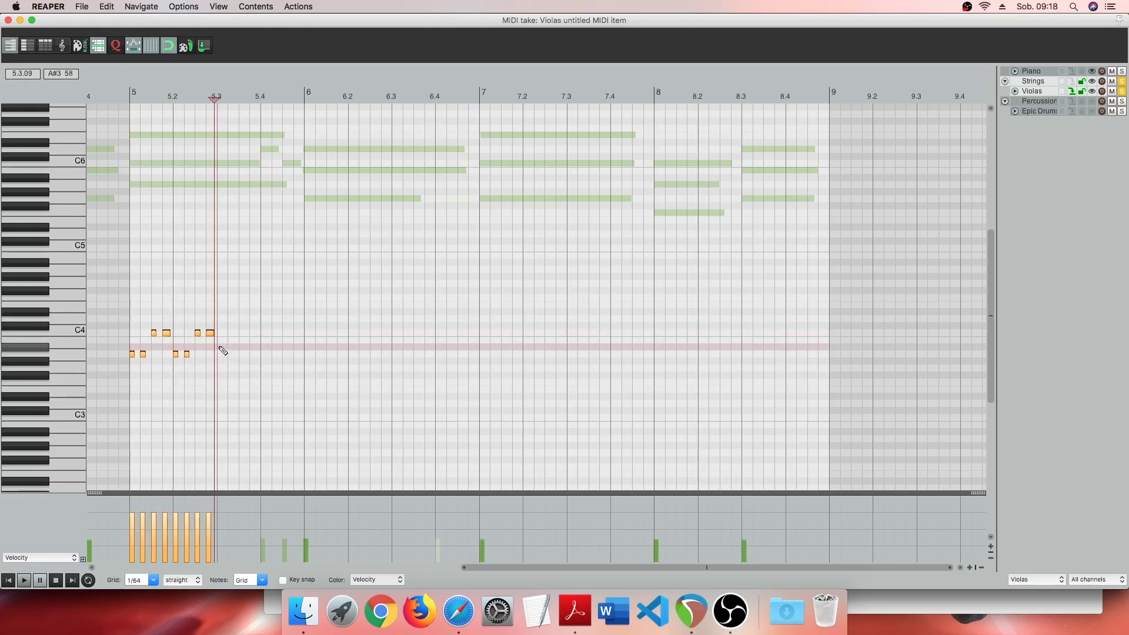
{"action": "left_click", "coordinate": [221, 351]}
{"action": "key", "text": "super+v"}
Copy the whole bar 5 viola pattern and paste it at the start of bar 6.
{"action": "left_click_drag", "start_coordinate": [325, 315], "coordinate": [83, 368]}
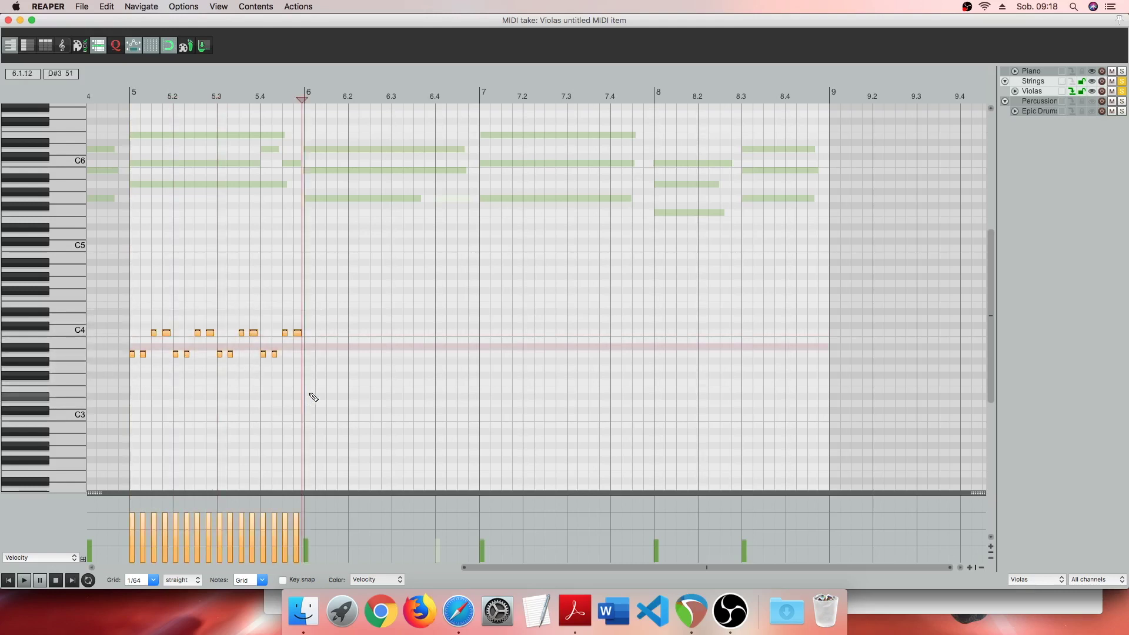
{"action": "left_click", "coordinate": [308, 352]}
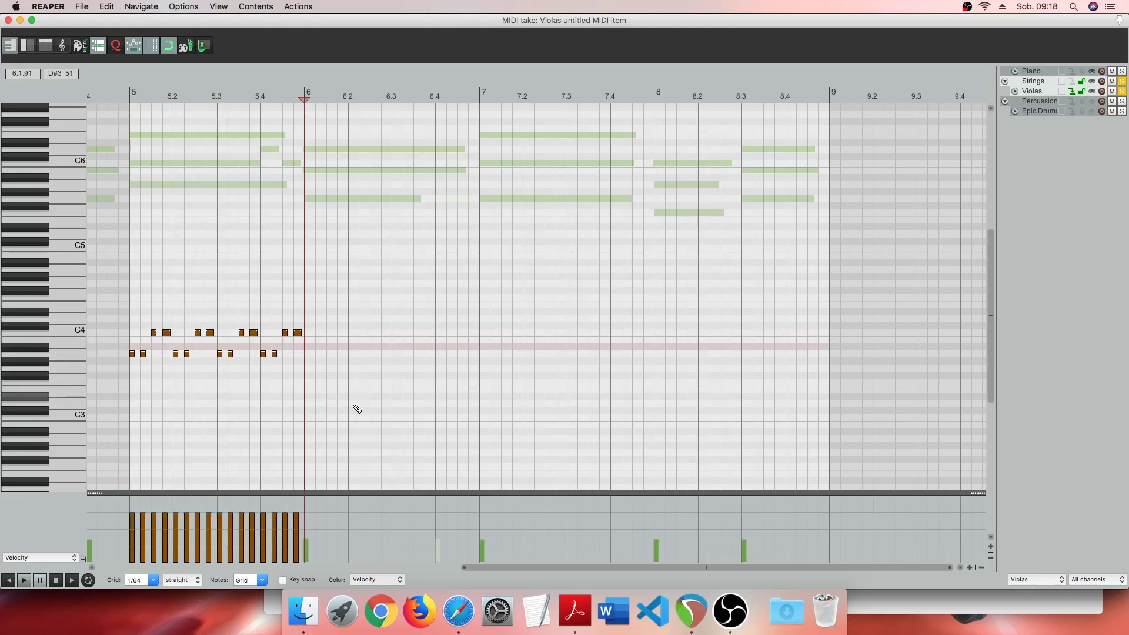
{"action": "key", "text": "super+v"}
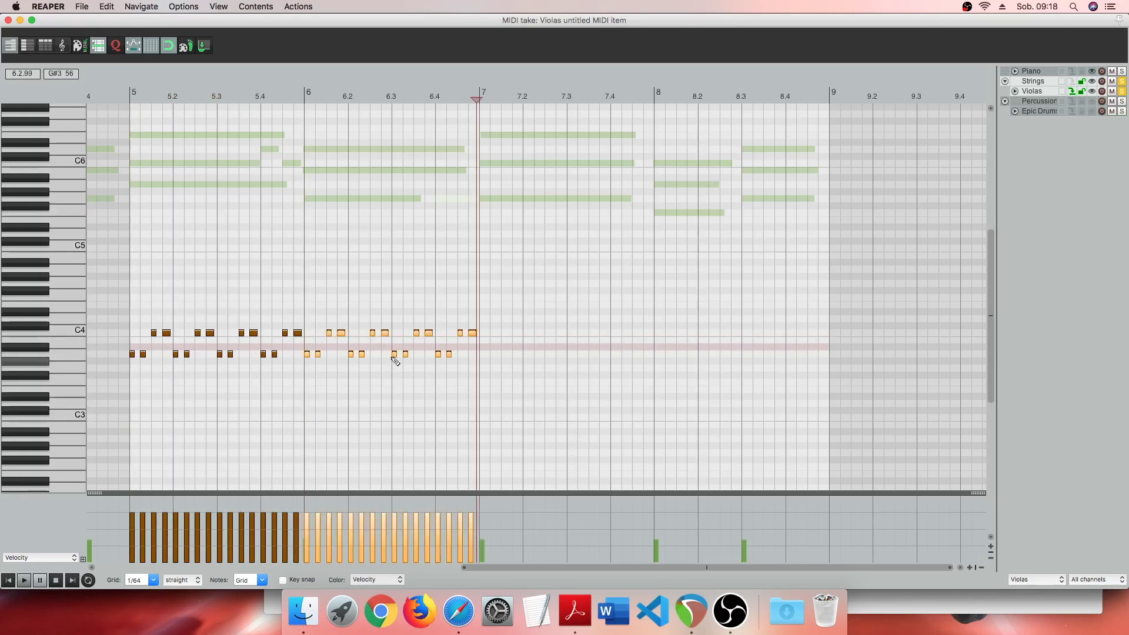
Lower bar 6's A3 notes to G3 and its C4 notes to B3, and play the ostinato back from bar 5.
{"action": "left_click_drag", "start_coordinate": [478, 353], "coordinate": [305, 370]}
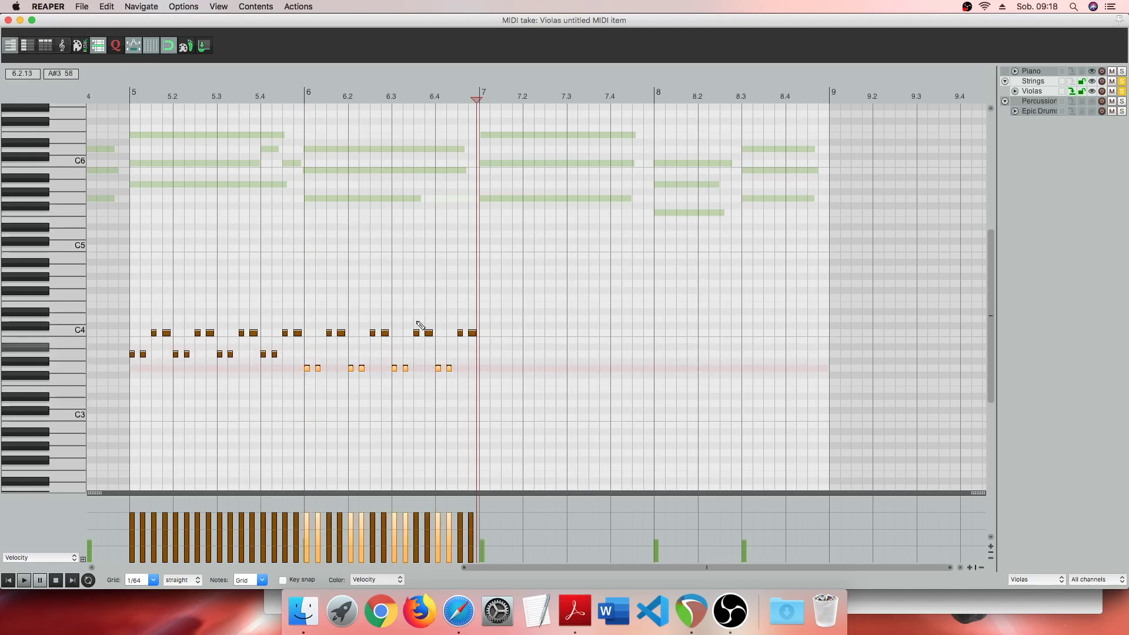
{"action": "left_click_drag", "start_coordinate": [492, 318], "coordinate": [330, 341]}
{"action": "left_click", "coordinate": [9, 580]}
{"action": "left_click", "coordinate": [24, 580]}
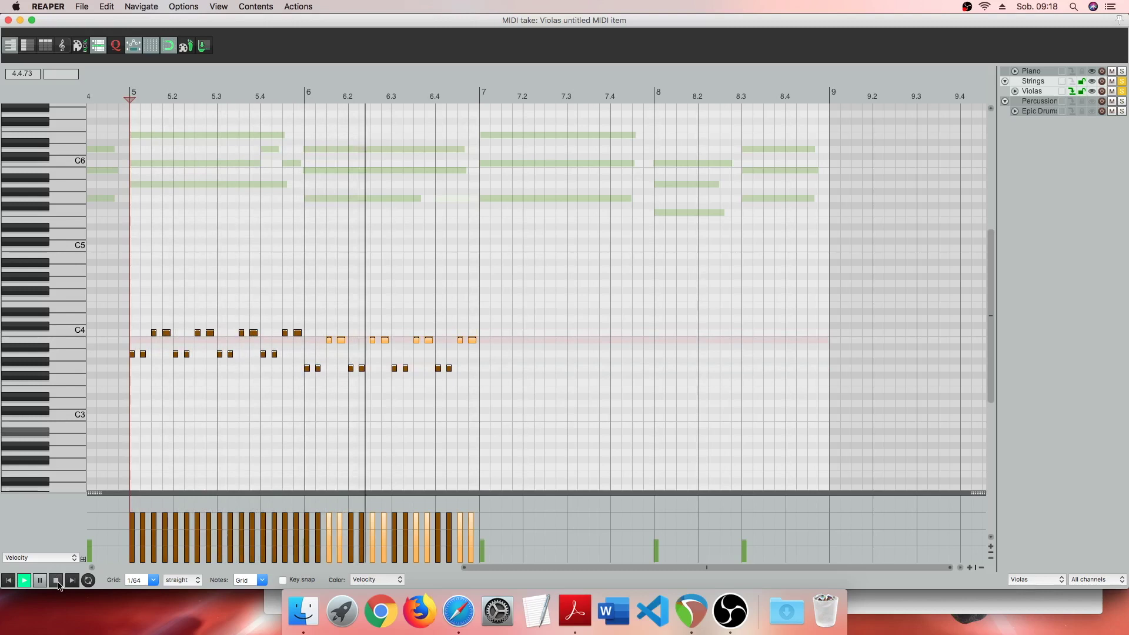
{"action": "left_click", "coordinate": [55, 580]}
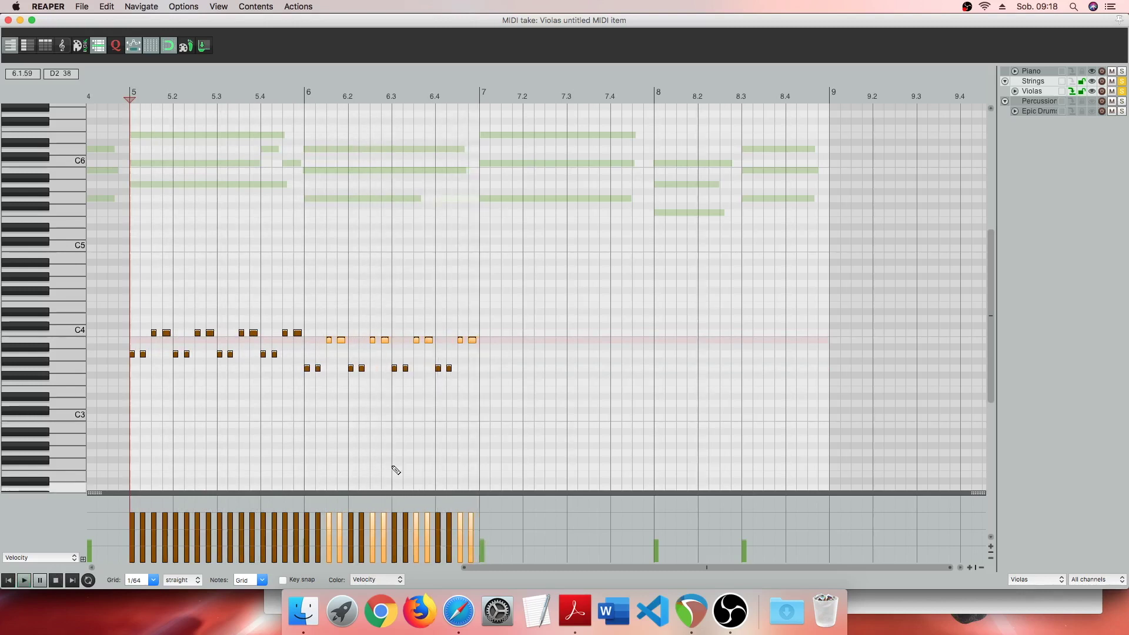
Copy the bar 6 viola pattern into bar 7 and transpose the copy up to C4 and E4.
{"action": "left_click_drag", "start_coordinate": [519, 310], "coordinate": [313, 403]}
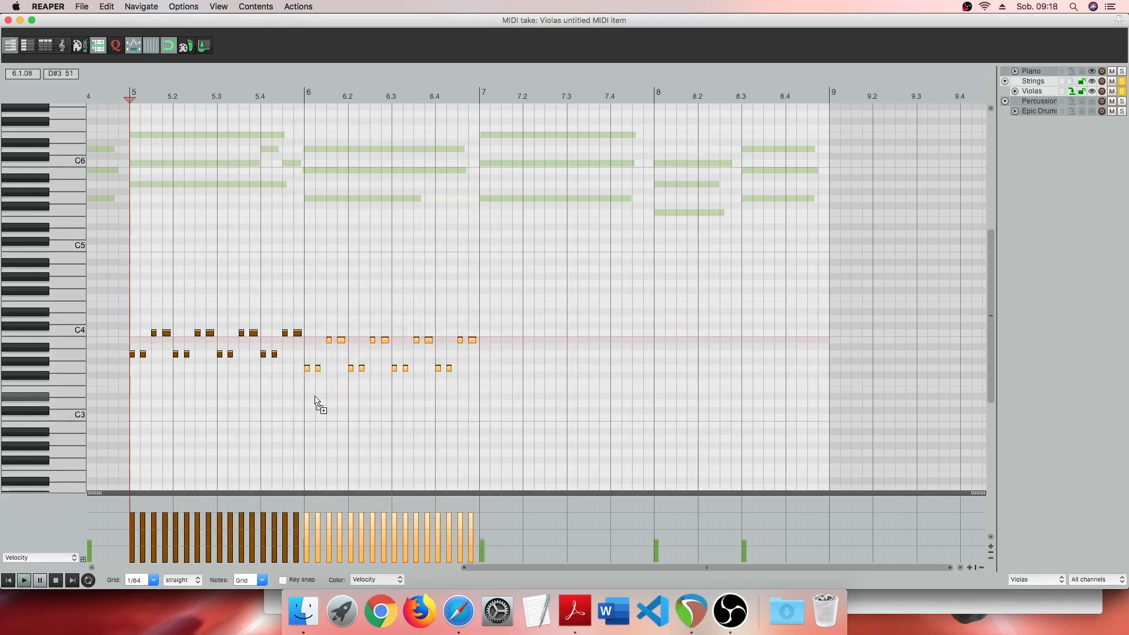
{"action": "left_click", "coordinate": [484, 326]}
{"action": "key", "text": "ctrl+v"}
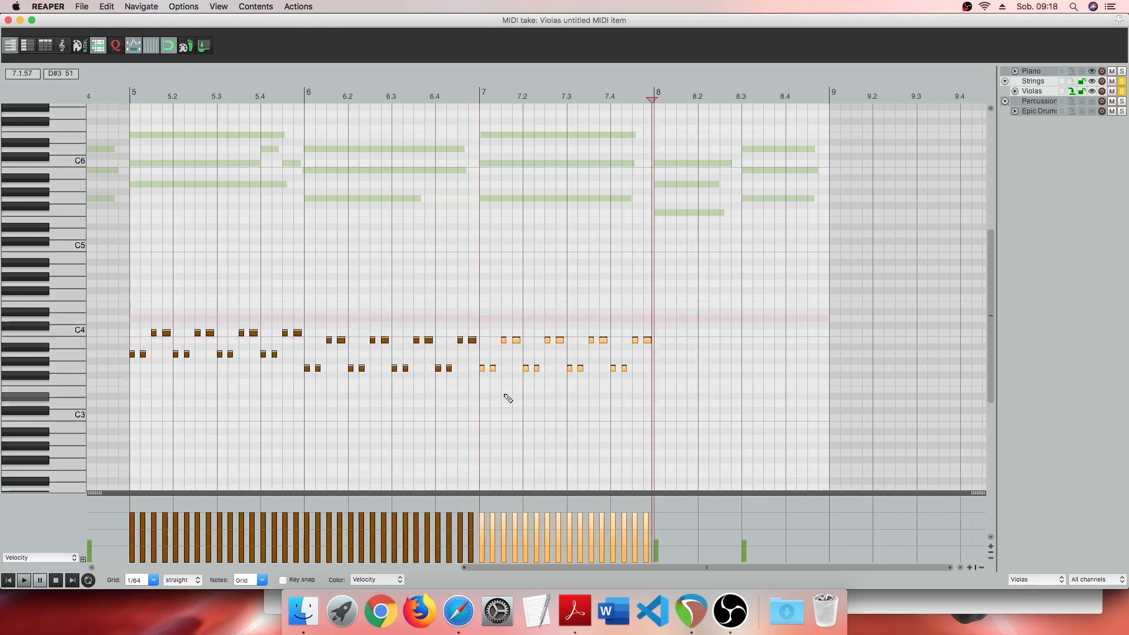
{"action": "left_click_drag", "start_coordinate": [482, 368], "coordinate": [484, 333]}
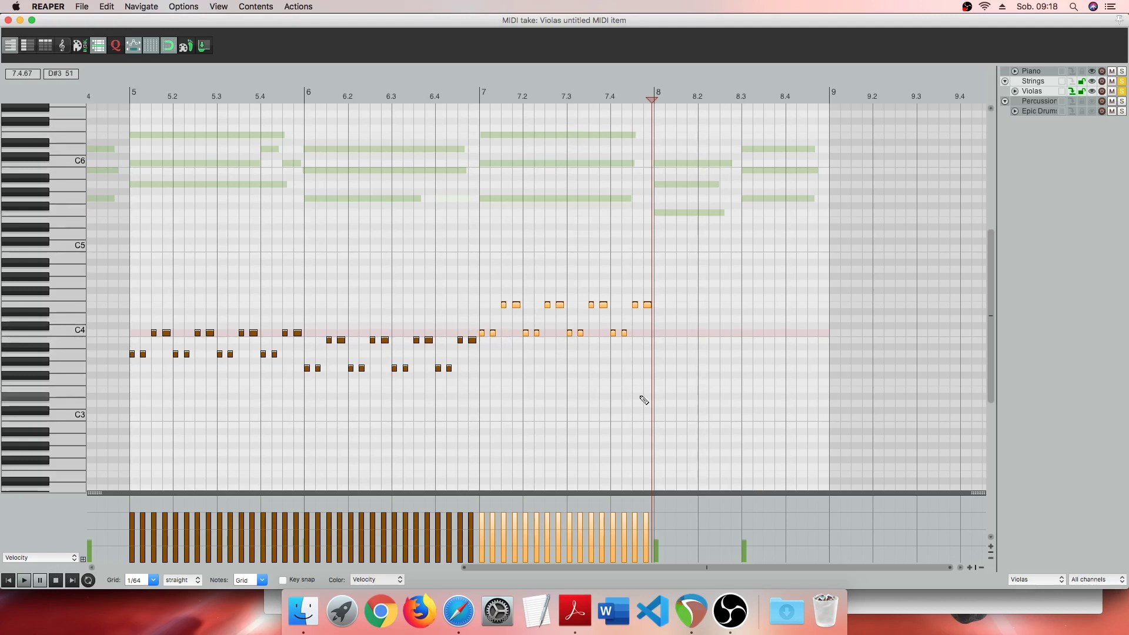
Copy the bar 7 viola pattern into bar 8, lower it to A3, and set the upper notes of its first two beats to C4.
{"action": "left_click_drag", "start_coordinate": [666, 280], "coordinate": [569, 358]}
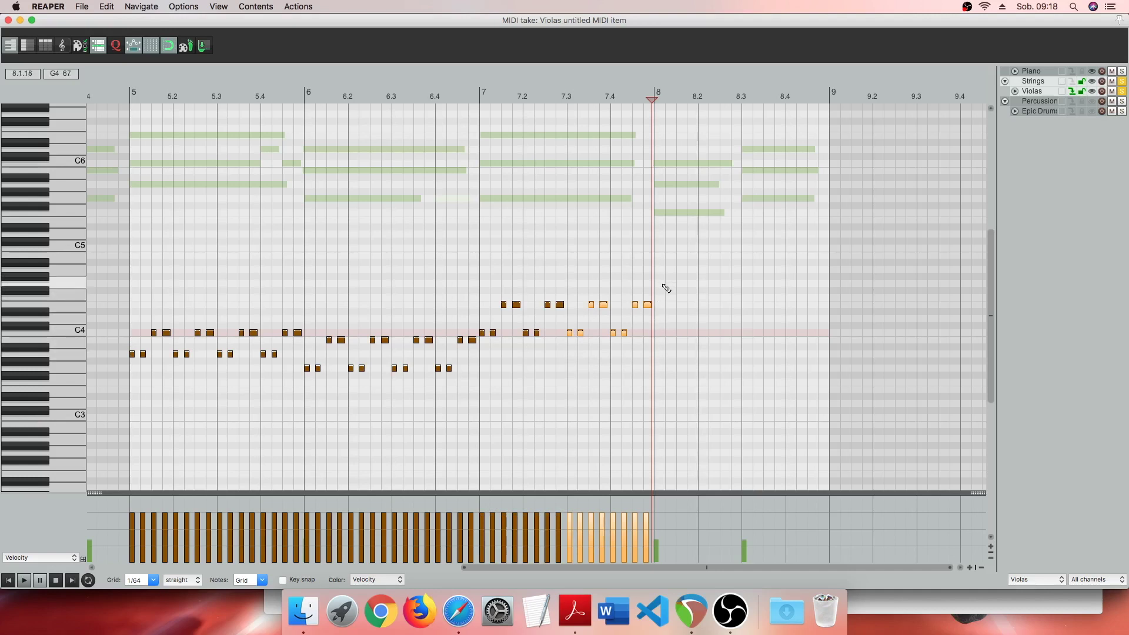
{"action": "left_click_drag", "start_coordinate": [663, 289], "coordinate": [486, 357]}
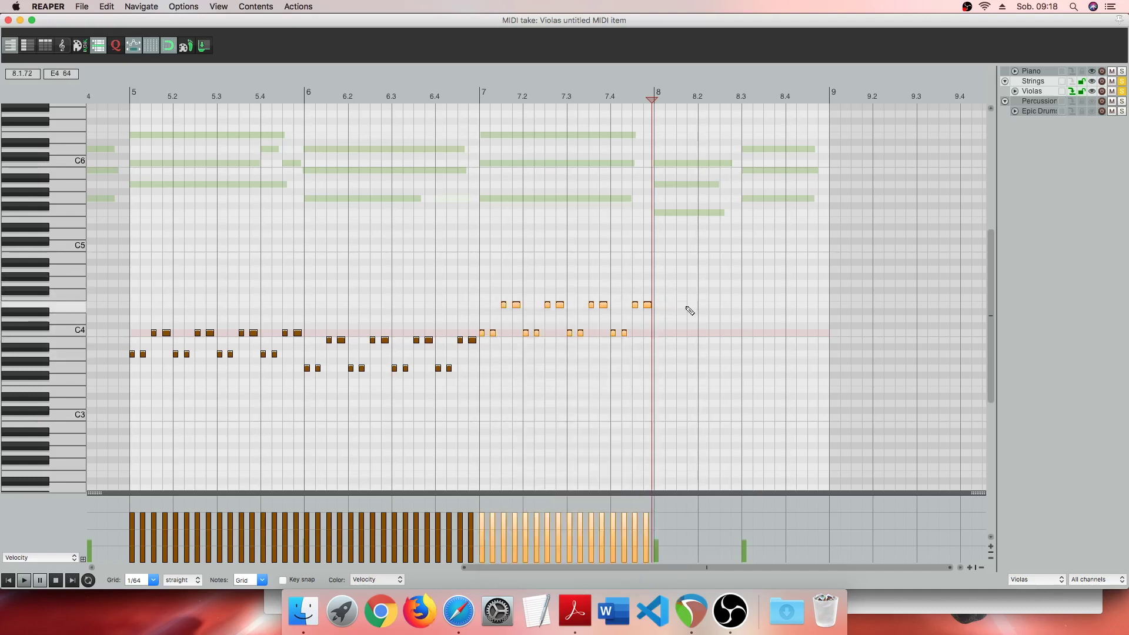
{"action": "left_click", "coordinate": [663, 363]}
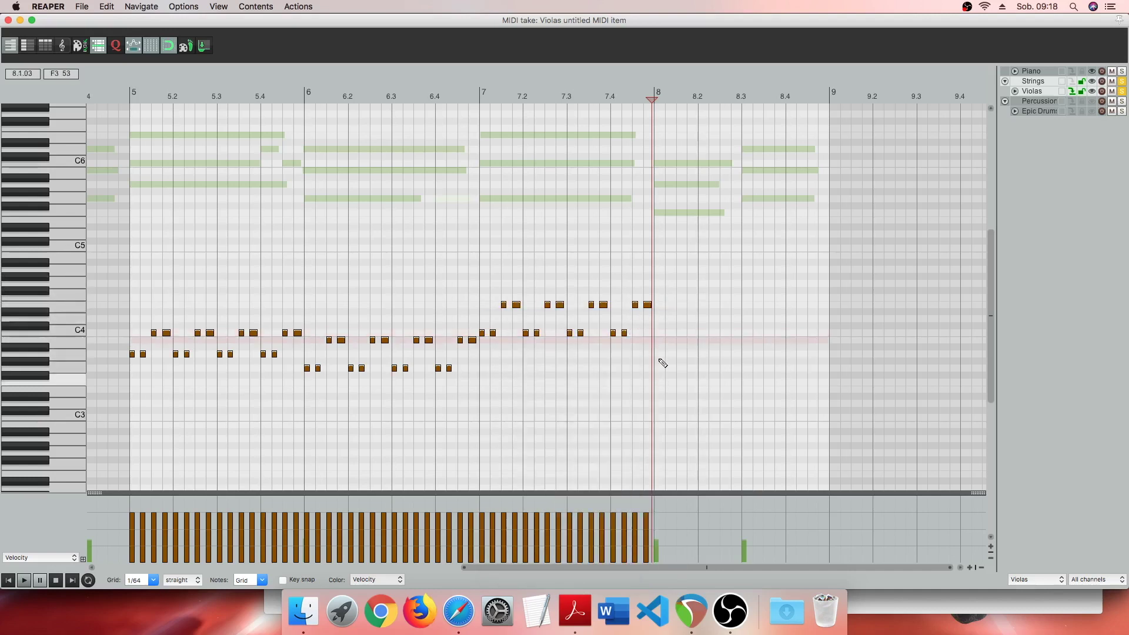
{"action": "key", "text": "super+v"}
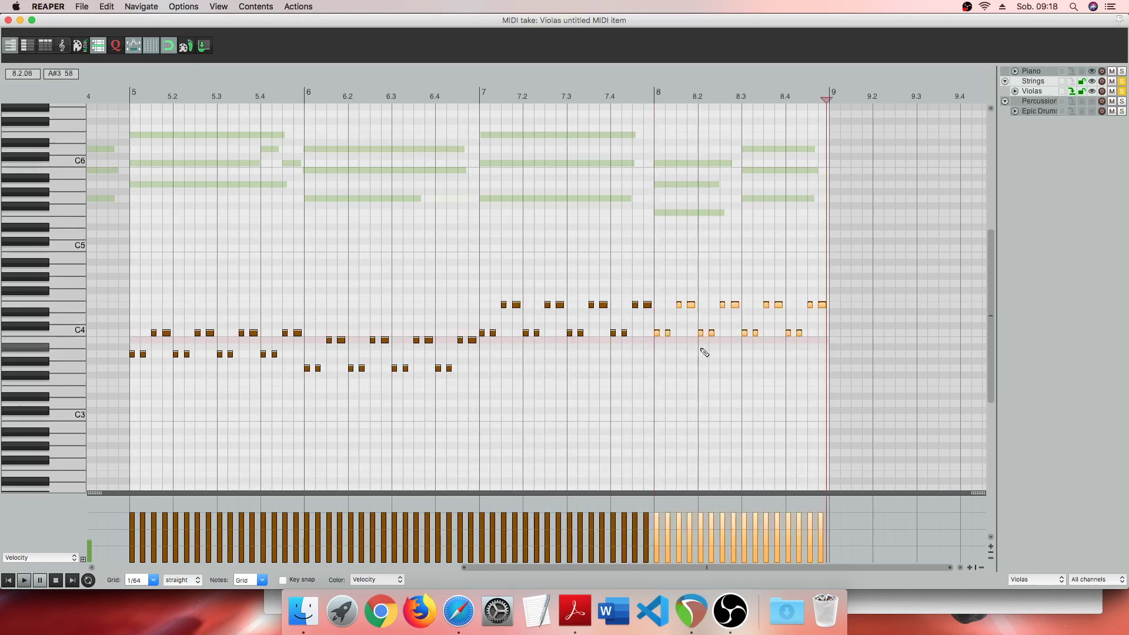
{"action": "left_click_drag", "start_coordinate": [656, 335], "coordinate": [658, 355]}
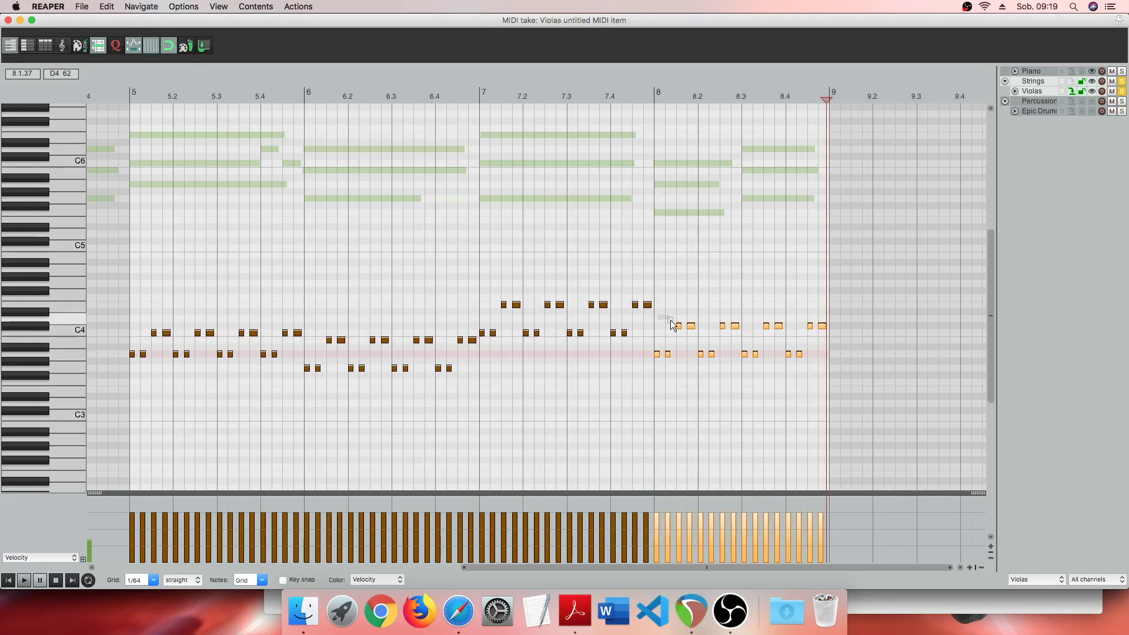
{"action": "mouse_move", "coordinate": [672, 324]}
{"action": "left_mouse_down"}
{"action": "mouse_move", "coordinate": [740, 345]}
{"action": "mouse_move", "coordinate": [734, 334]}
{"action": "left_mouse_up"}
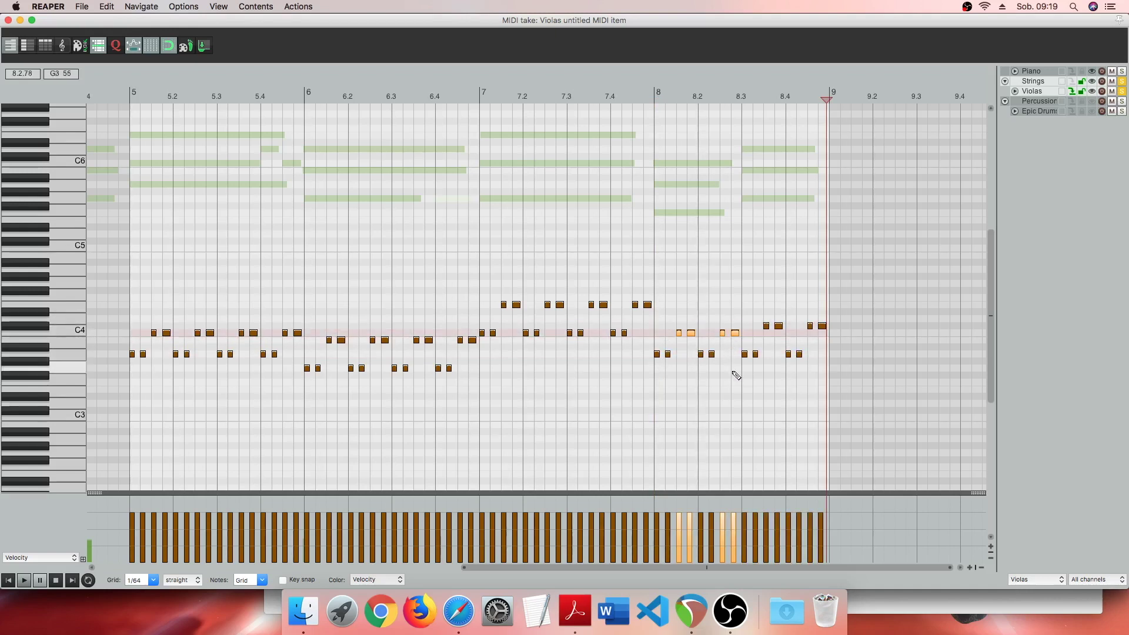
Reshape the last two beats of bar 8 into rising pairs on G3, B3 and D4, ending on single F4 and G4 notes.
{"action": "mouse_move", "coordinate": [810, 367]}
{"action": "left_mouse_down"}
{"action": "mouse_move", "coordinate": [766, 363]}
{"action": "mouse_move", "coordinate": [772, 353]}
{"action": "left_mouse_up"}
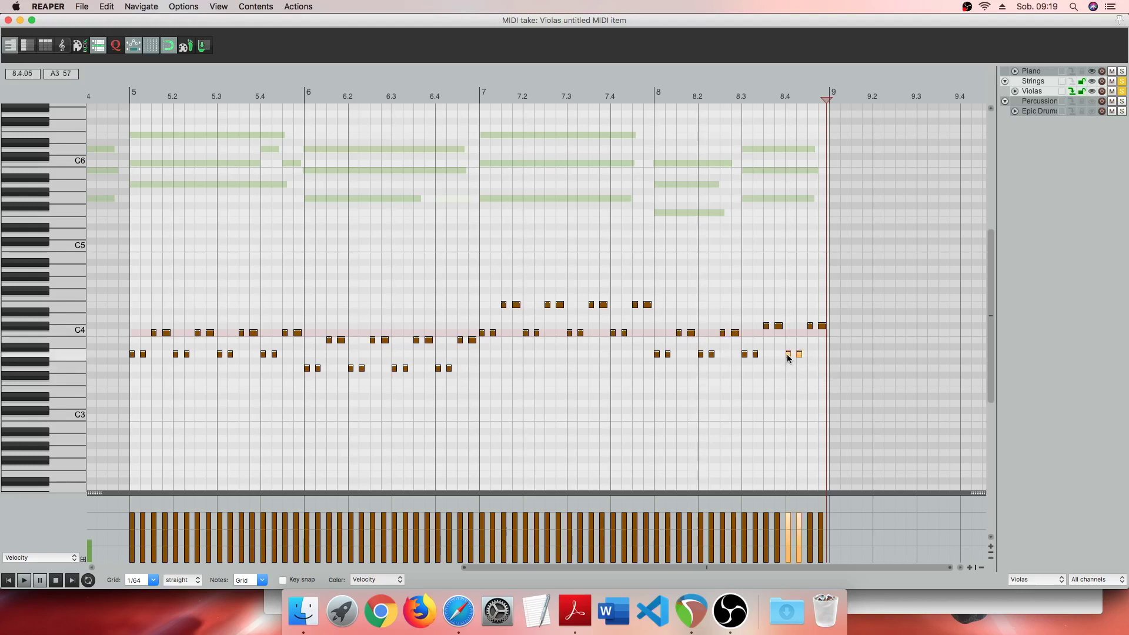
{"action": "left_click_drag", "start_coordinate": [789, 354], "coordinate": [745, 358]}
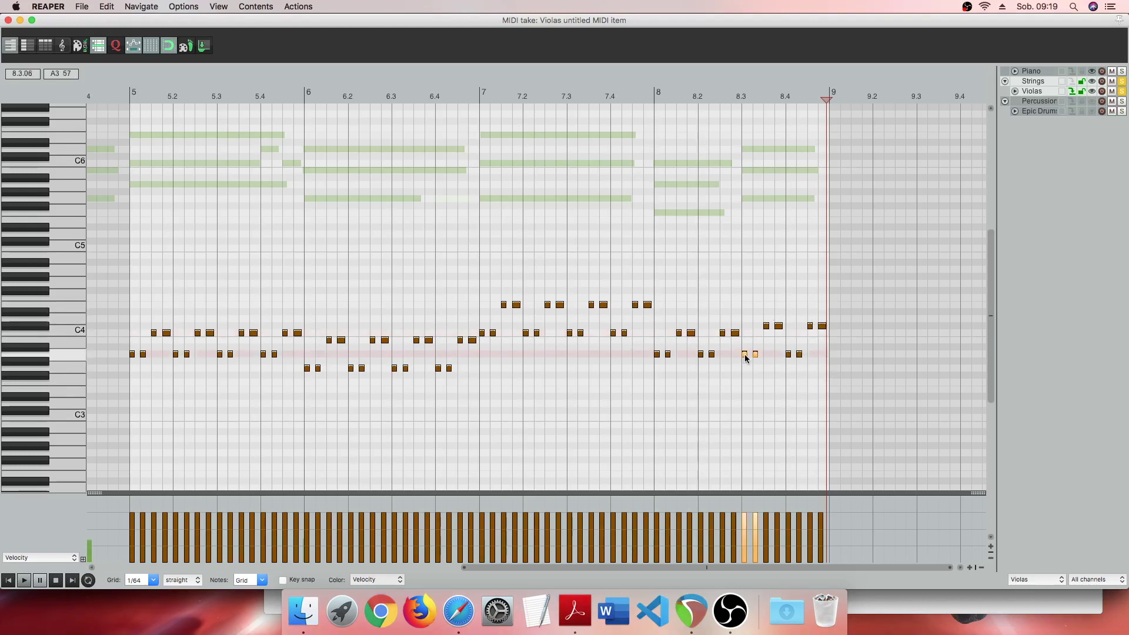
{"action": "left_click_drag", "start_coordinate": [745, 358], "coordinate": [747, 372]}
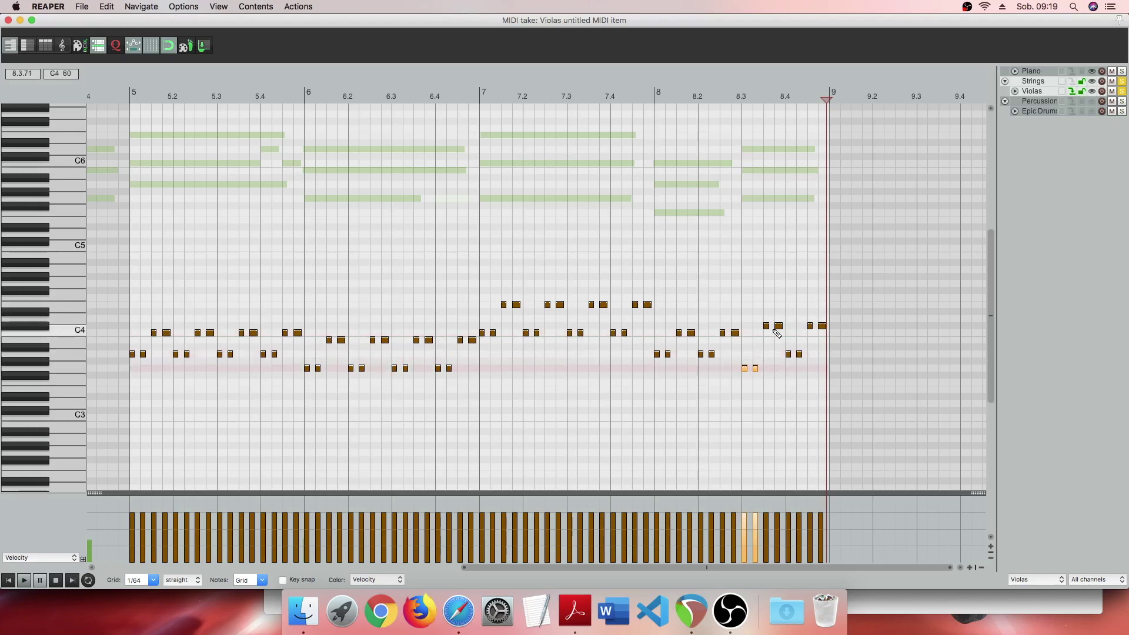
{"action": "left_click_drag", "start_coordinate": [775, 332], "coordinate": [776, 347]}
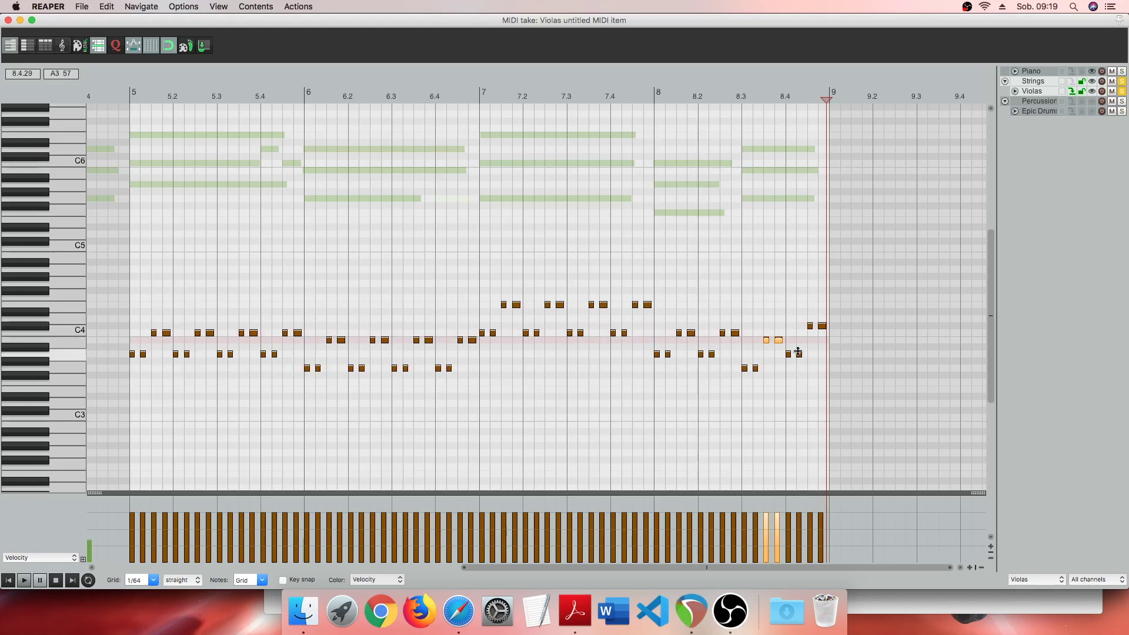
{"action": "left_click_drag", "start_coordinate": [788, 354], "coordinate": [795, 321]}
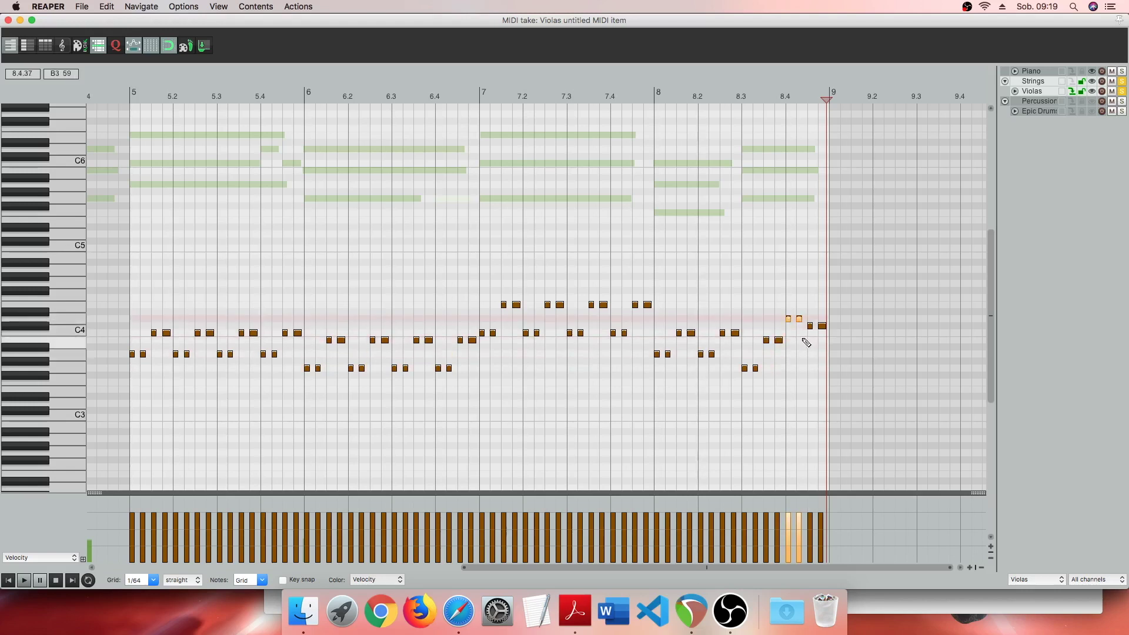
{"action": "left_click_drag", "start_coordinate": [812, 326], "coordinate": [811, 299]}
{"action": "left_click", "coordinate": [821, 303]}
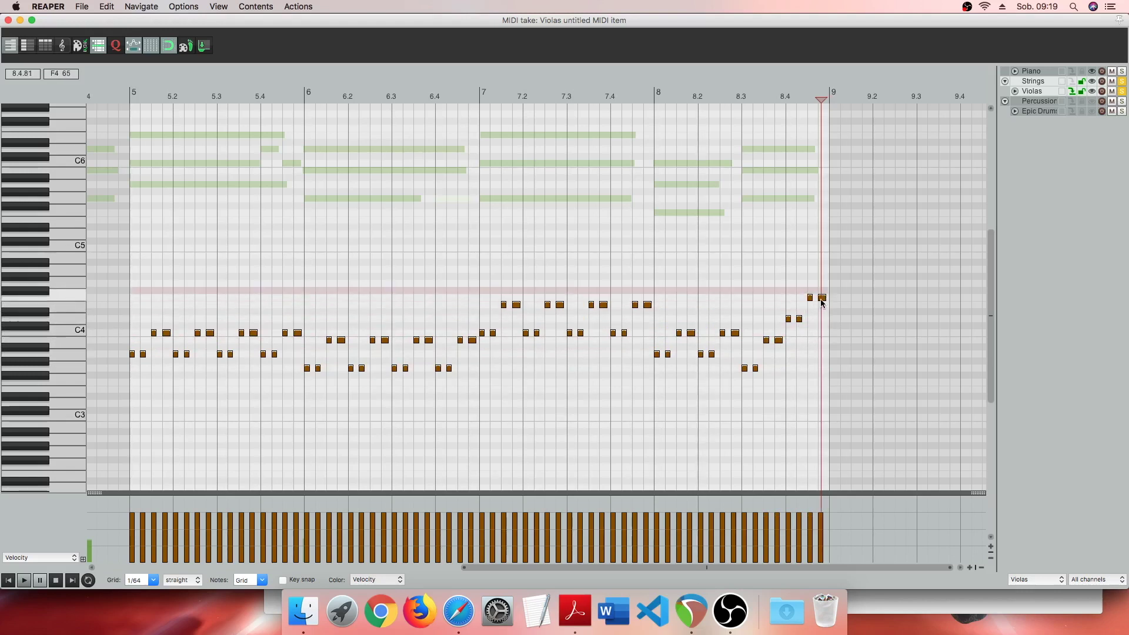
{"action": "left_click_drag", "start_coordinate": [821, 301], "coordinate": [822, 286]}
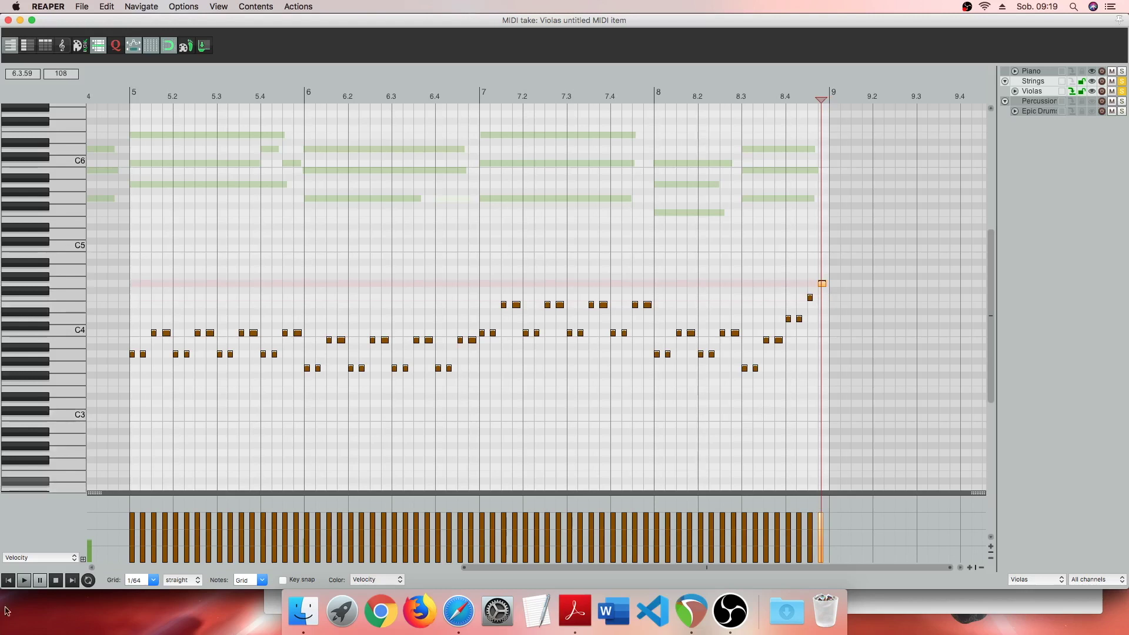
Humanize all the viola notes with 9% timing and 16% velocity variation.
{"action": "left_click", "coordinate": [10, 583]}
{"action": "key", "text": "super+a"}
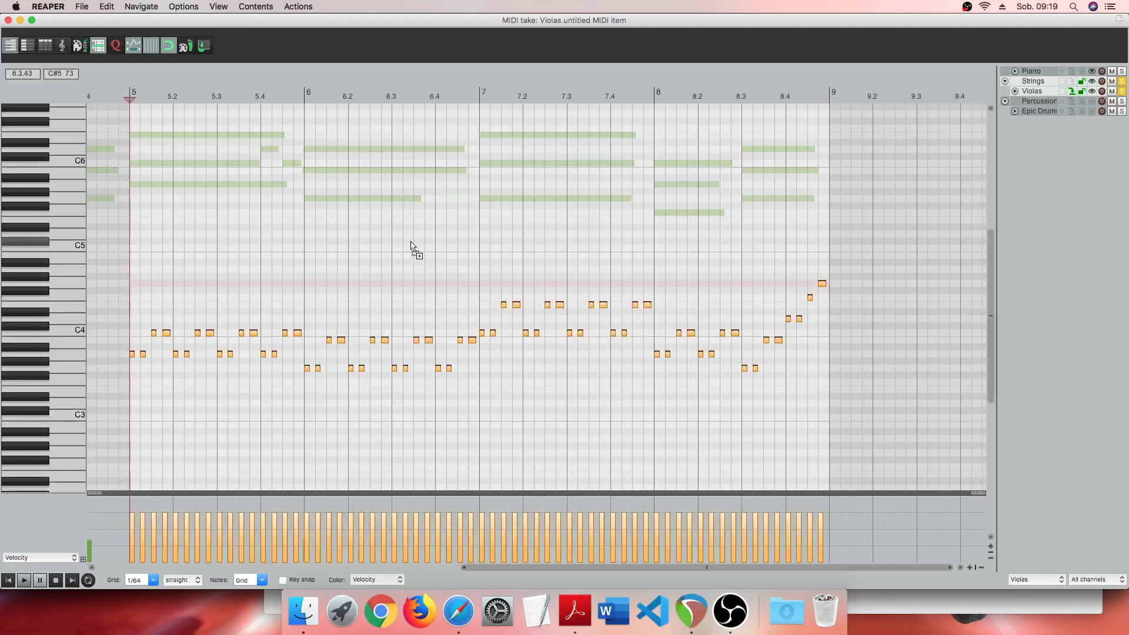
{"action": "key", "text": "h"}
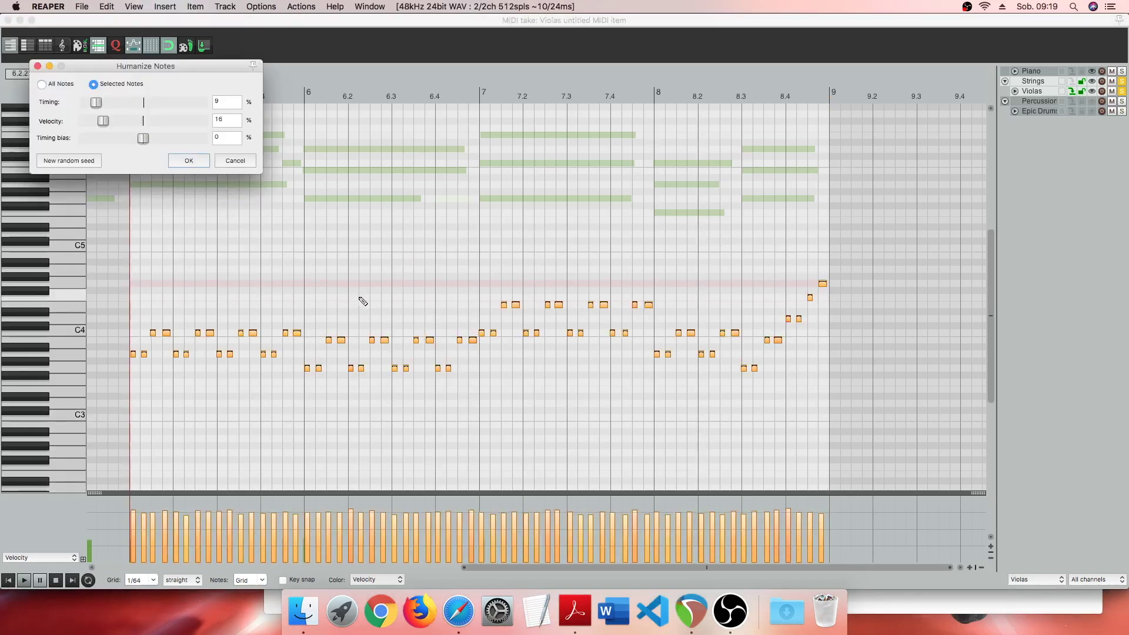
{"action": "left_click", "coordinate": [188, 161]}
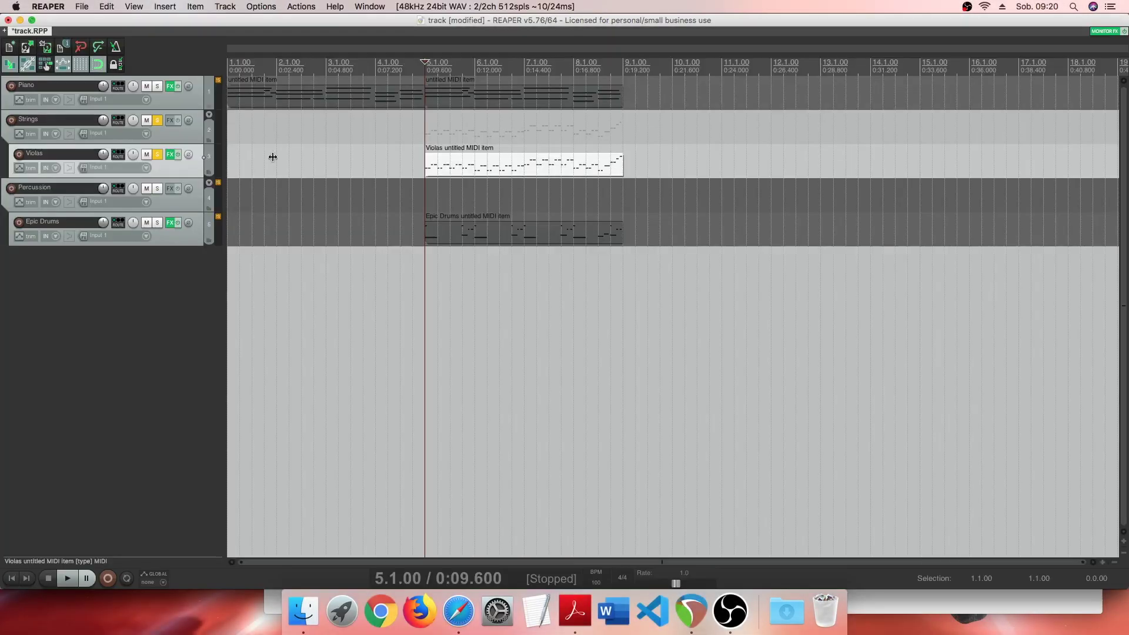
Unsolo the Strings and Violas tracks and play the full arrangement from just before bar 5.
{"action": "left_click", "coordinate": [415, 129]}
{"action": "left_click", "coordinate": [157, 120]}
{"action": "left_click", "coordinate": [157, 155]}
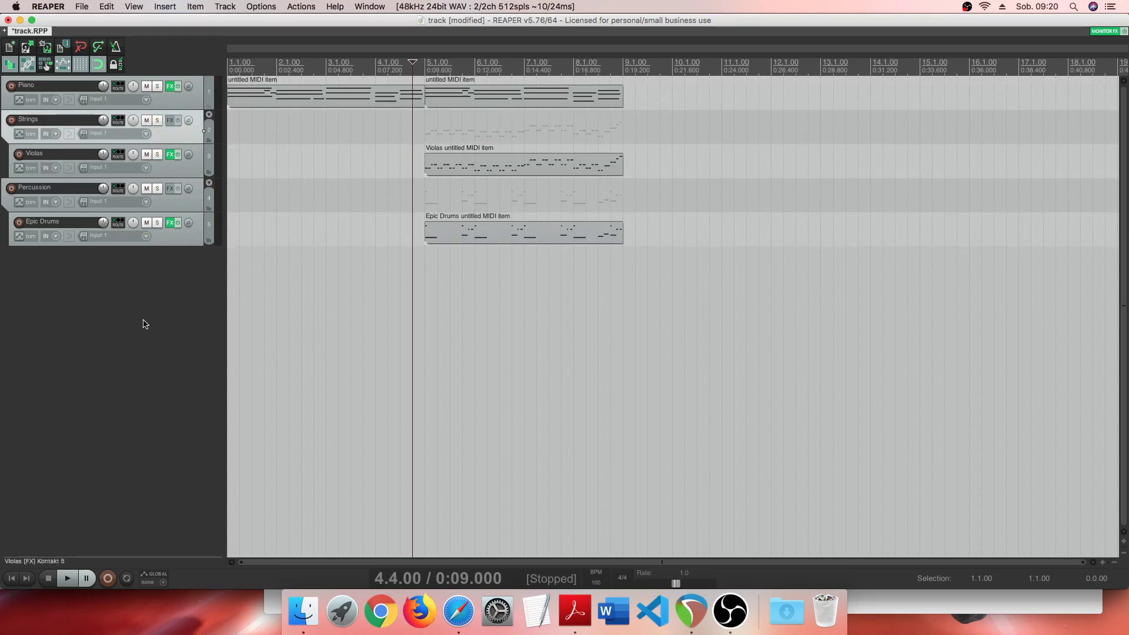
{"action": "key", "text": "space"}
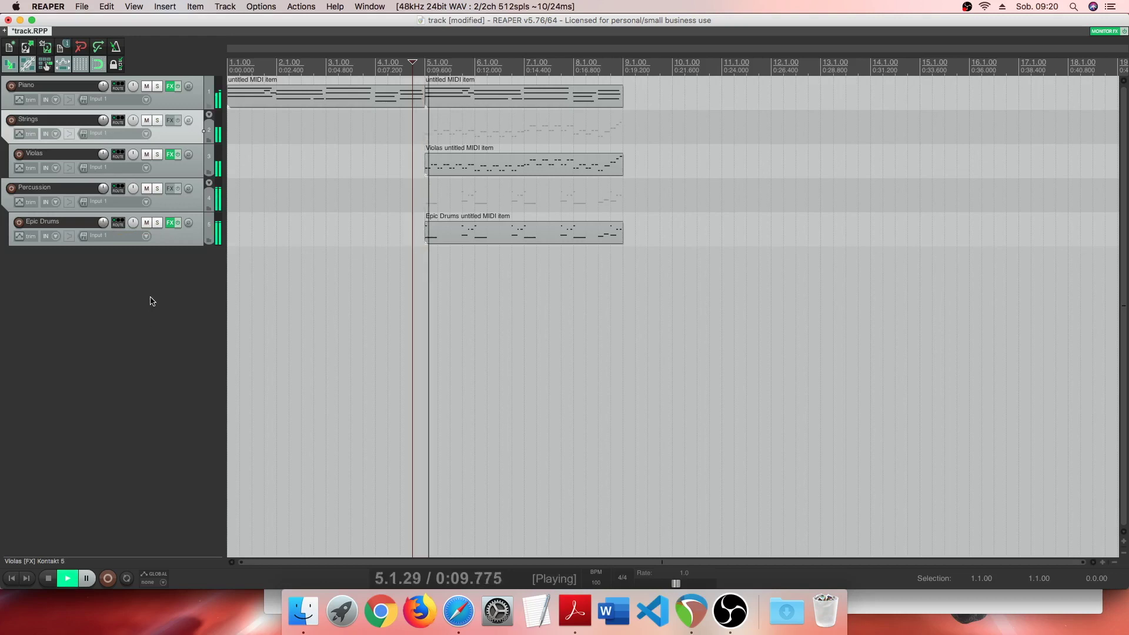
Turn the Epic Drums track's volume down slightly and save the project.
{"action": "left_click_drag", "start_coordinate": [107, 224], "coordinate": [107, 229]}
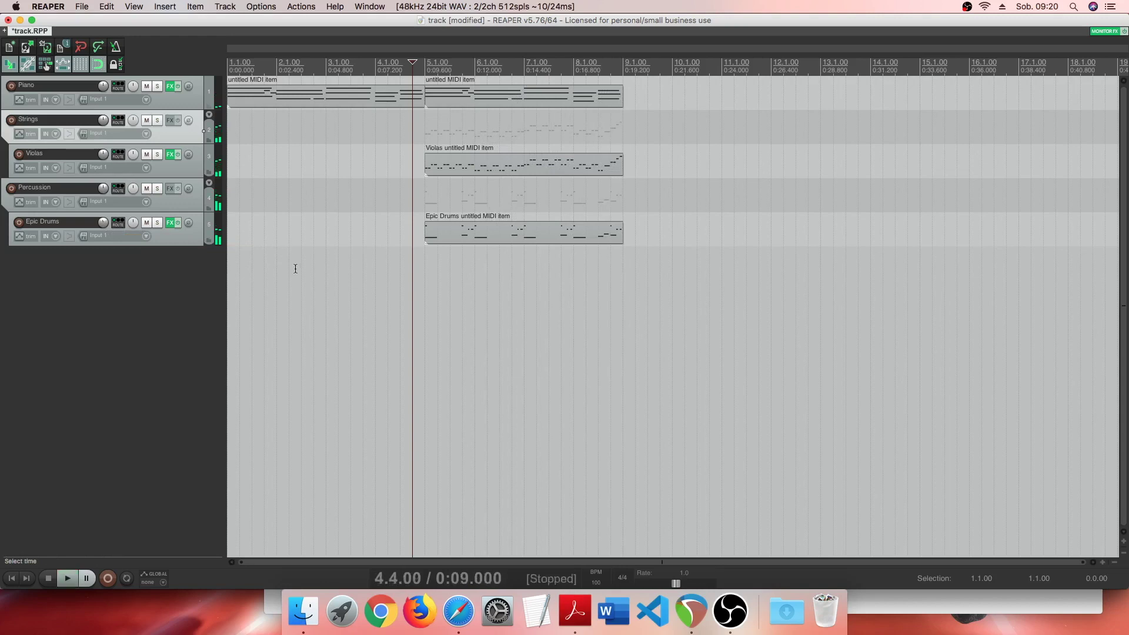
{"action": "key", "text": "super+s"}
Add a new track inside the Strings folder below Violas and name it Cellos Long.
{"action": "right_click", "coordinate": [102, 252]}
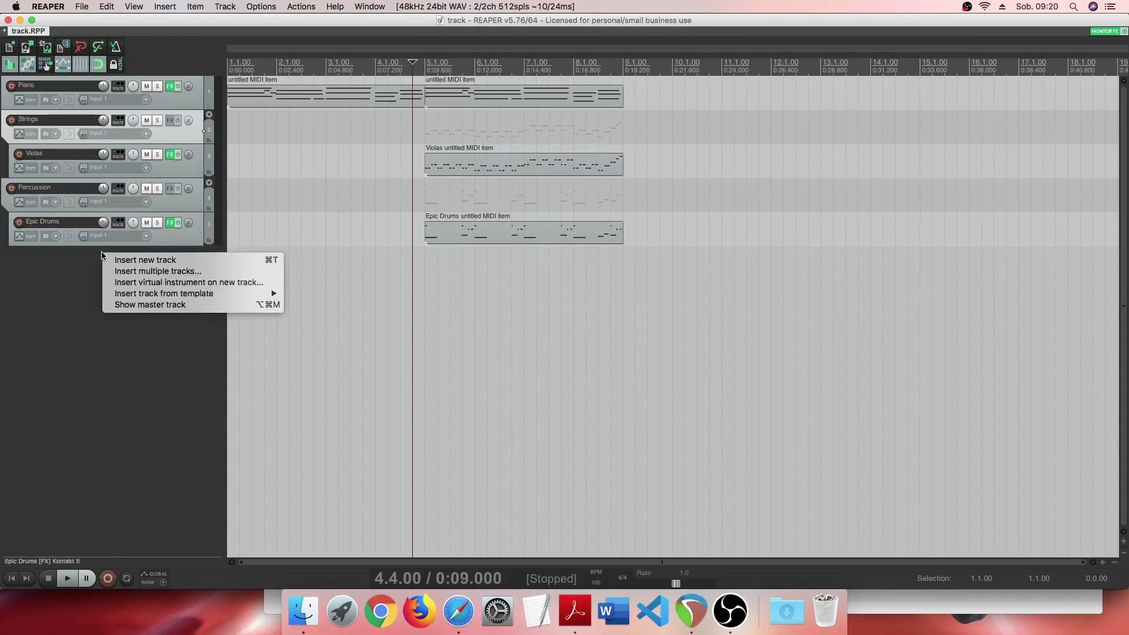
{"action": "left_click", "coordinate": [119, 257]}
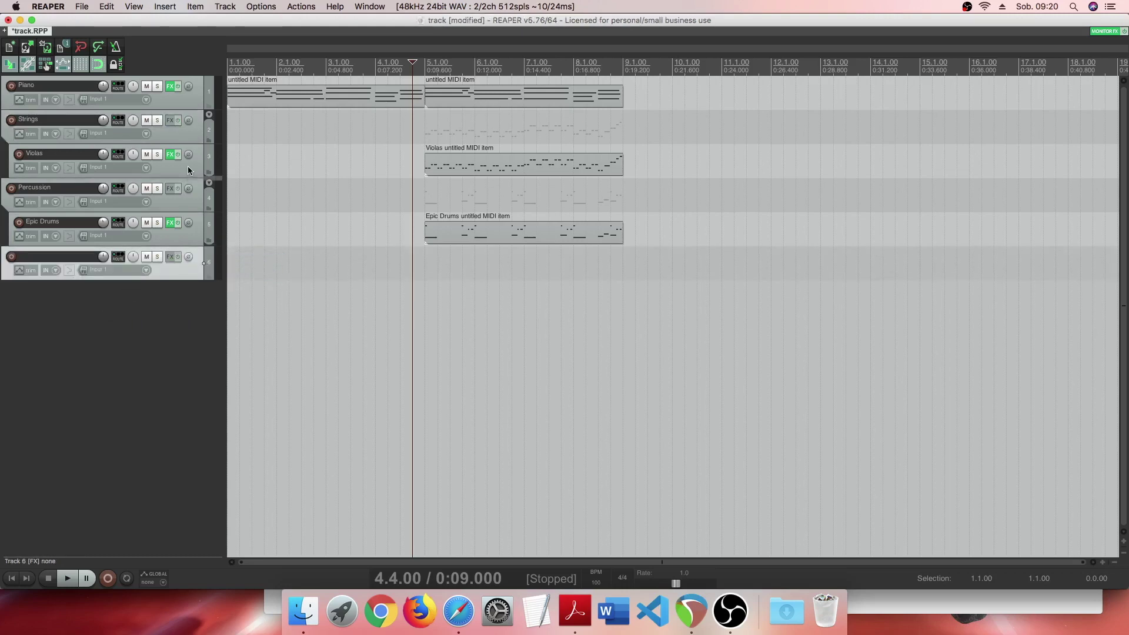
{"action": "left_click_drag", "start_coordinate": [189, 170], "coordinate": [188, 170]}
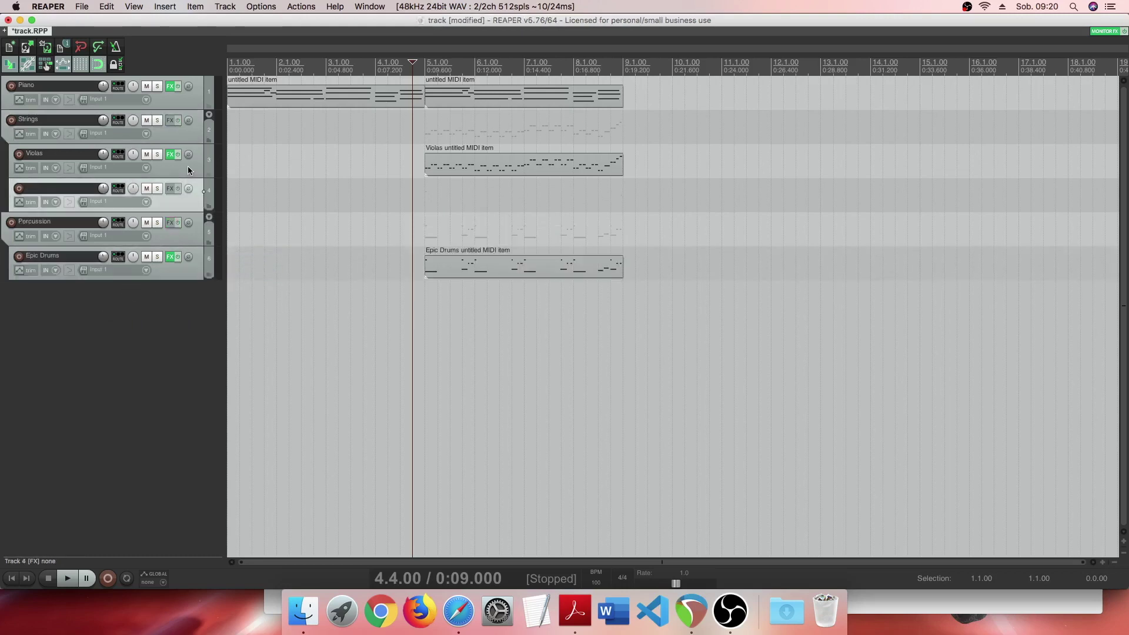
{"action": "double_click", "coordinate": [43, 190]}
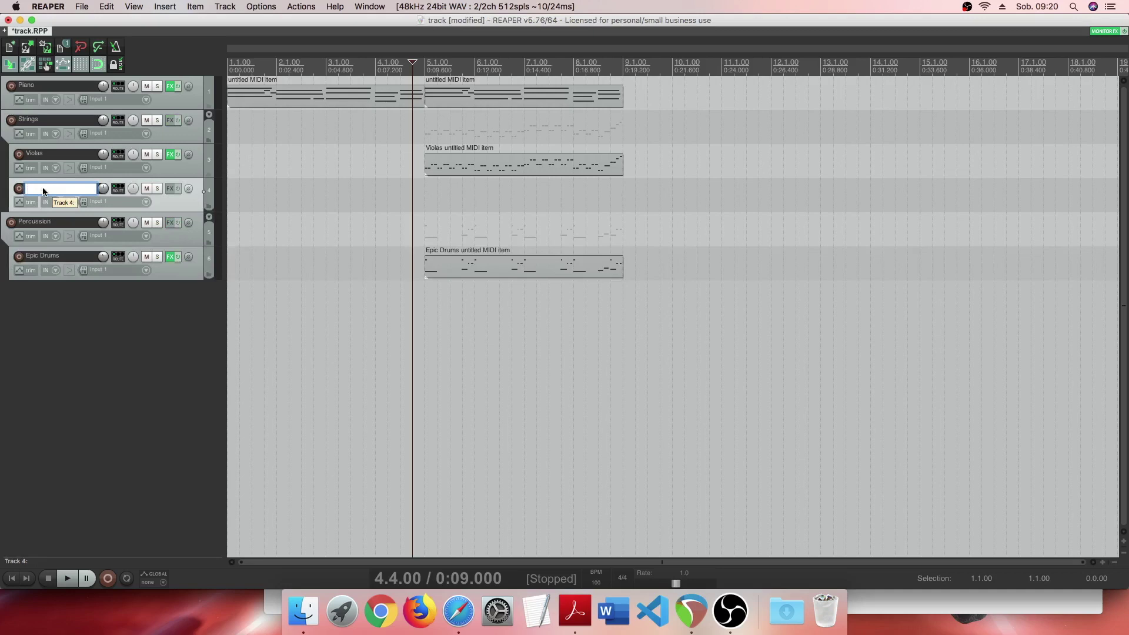
{"action": "type", "text": "Cellos Long"}
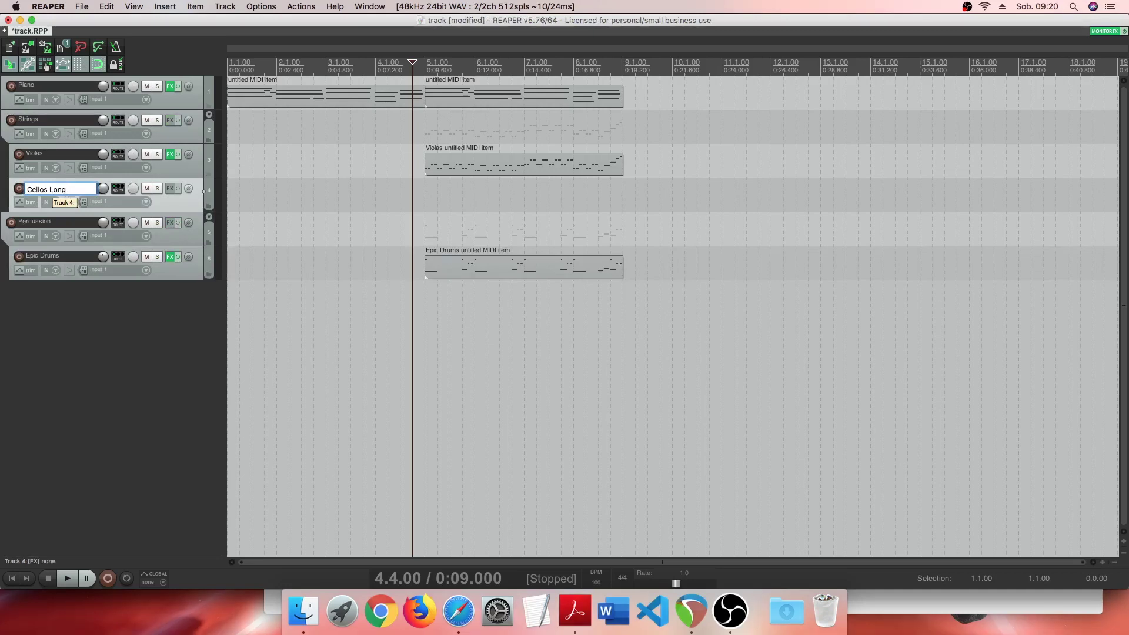
{"action": "key", "text": "Return"}
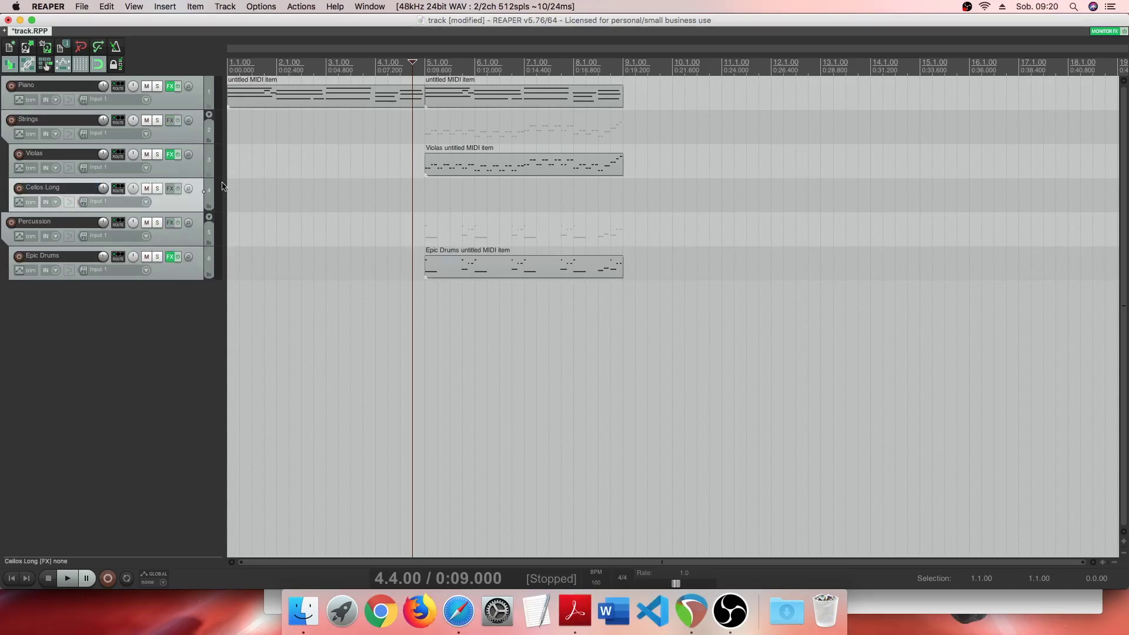
Create an empty MIDI item spanning bars 5 to 8 and place it on the Cellos Long track.
{"action": "left_click", "coordinate": [439, 214]}
{"action": "left_click_drag", "start_coordinate": [425, 201], "coordinate": [624, 208]}
{"action": "left_click", "coordinate": [164, 6]}
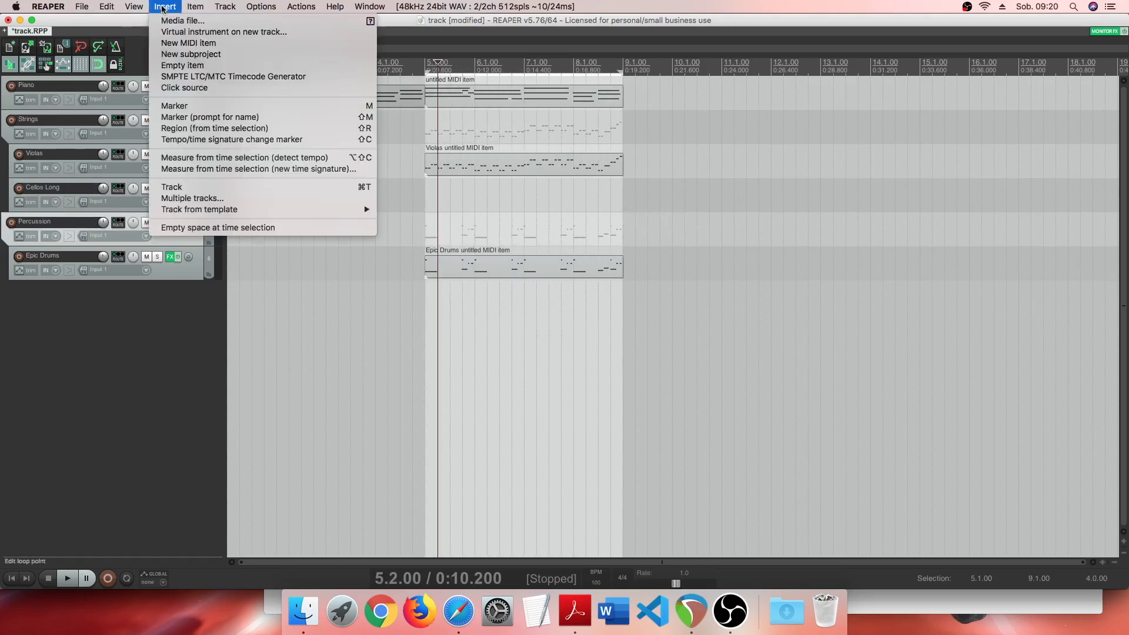
{"action": "left_click", "coordinate": [176, 43]}
{"action": "left_click_drag", "start_coordinate": [456, 238], "coordinate": [454, 206]}
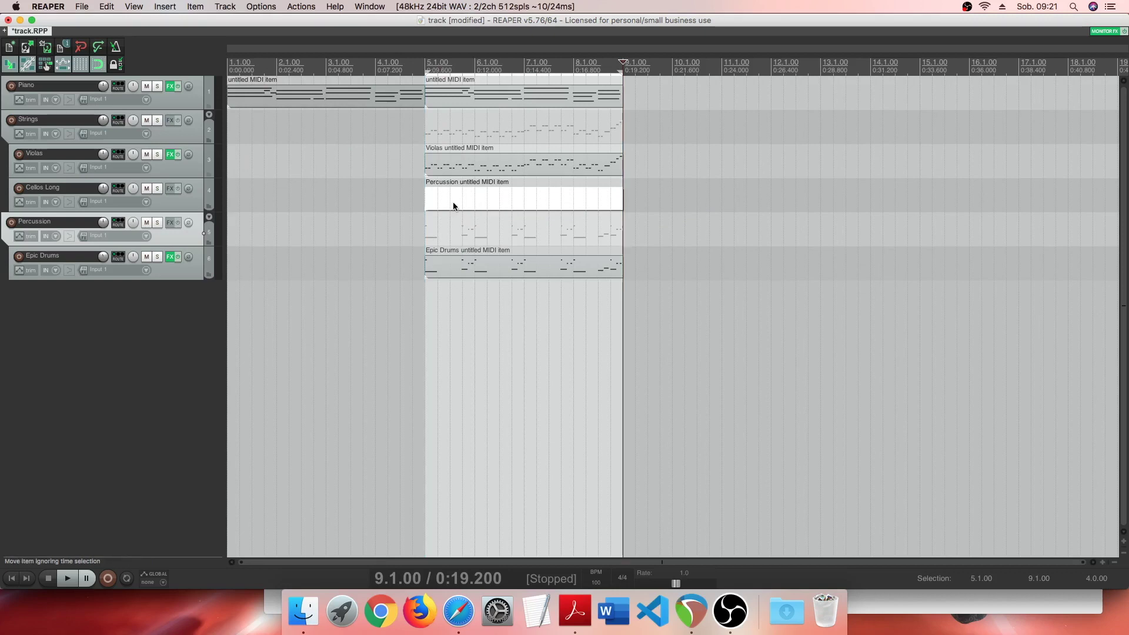
Load the Cinematic Strings Cellos instrument in Kontakt 5 on the Cellos Long track and purge its samples.
{"action": "left_click", "coordinate": [169, 189]}
{"action": "double_click", "coordinate": [594, 247]}
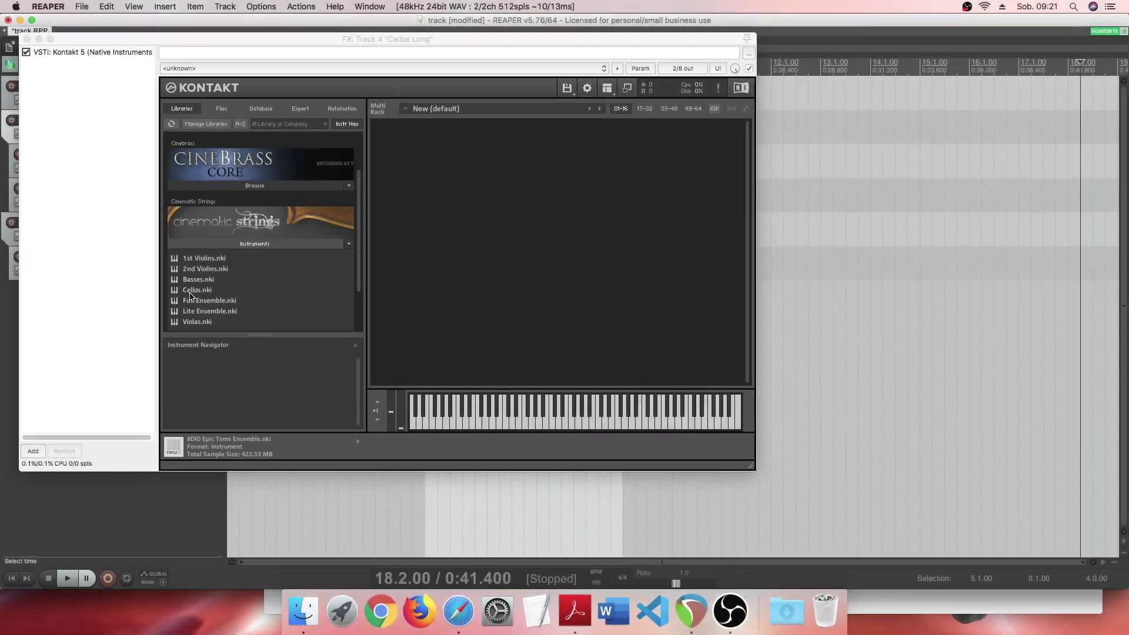
{"action": "left_click", "coordinate": [187, 290]}
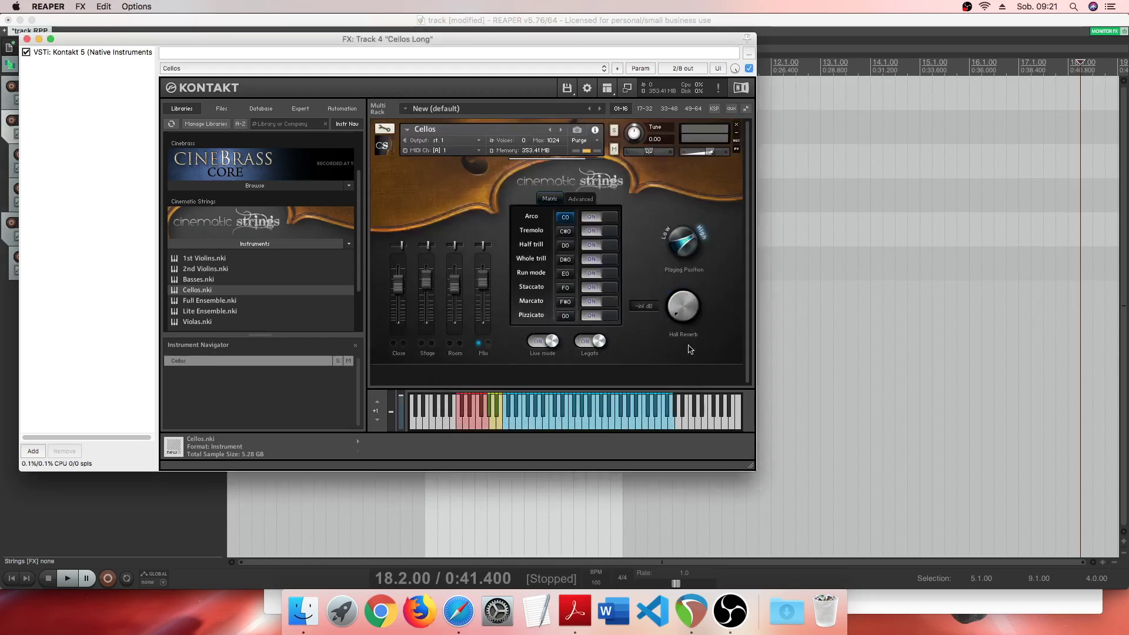
{"action": "left_click", "coordinate": [581, 140]}
{"action": "left_click", "coordinate": [605, 174]}
{"action": "left_click", "coordinate": [542, 429]}
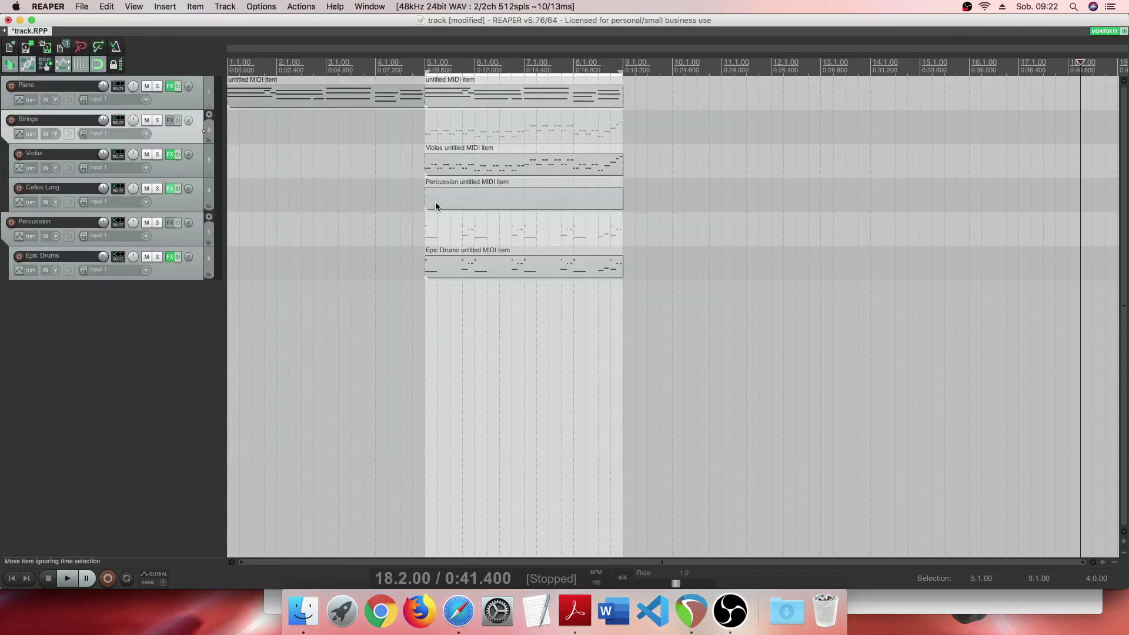
Open the empty Cellos Long item for note editing and show the Piano track's notes as a reference.
{"action": "double_click", "coordinate": [435, 202]}
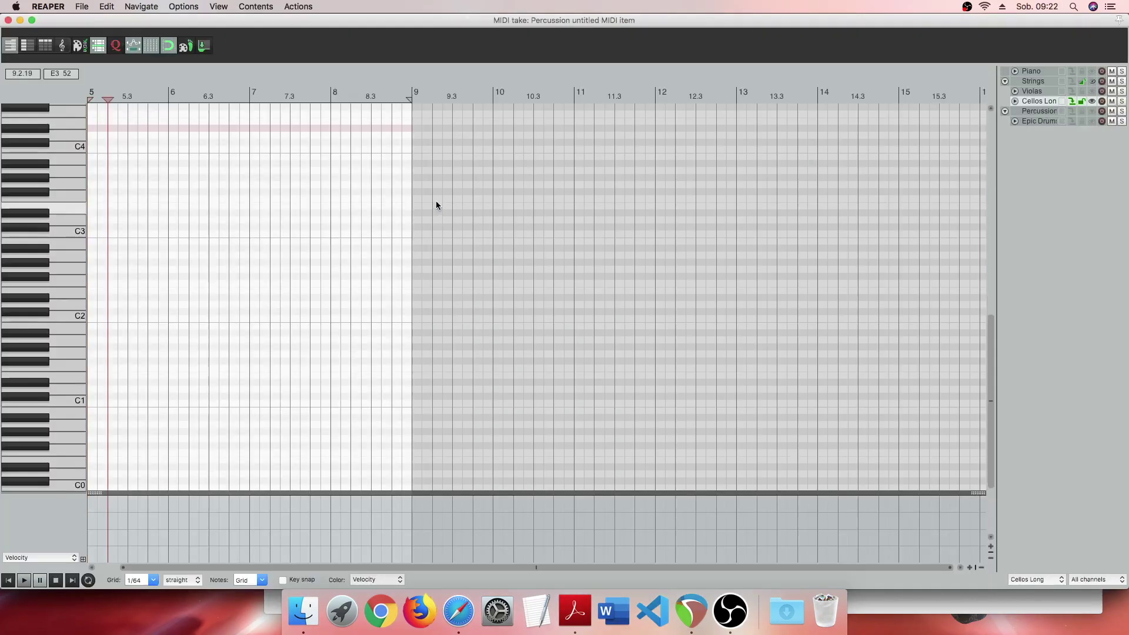
{"action": "left_click", "coordinate": [1090, 75]}
{"action": "left_click_drag", "start_coordinate": [990, 385], "coordinate": [997, 333]}
{"action": "scroll", "coordinate": [375, 376], "scroll_direction": "up", "scroll_amount": 3}
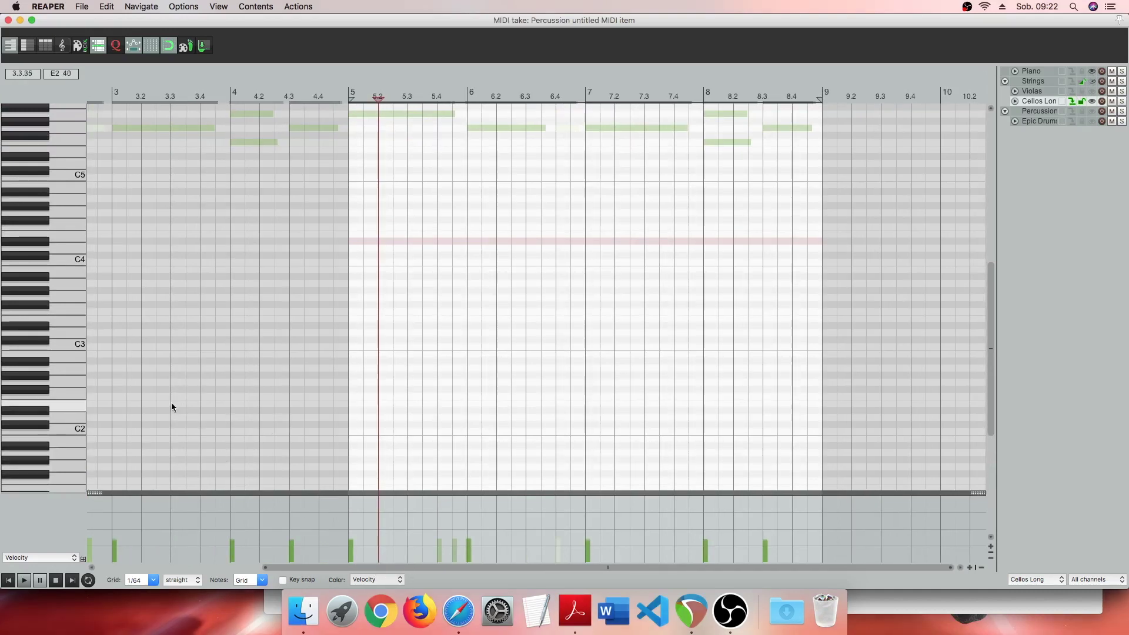
{"action": "scroll", "coordinate": [36, 425], "scroll_direction": "down", "scroll_amount": 2}
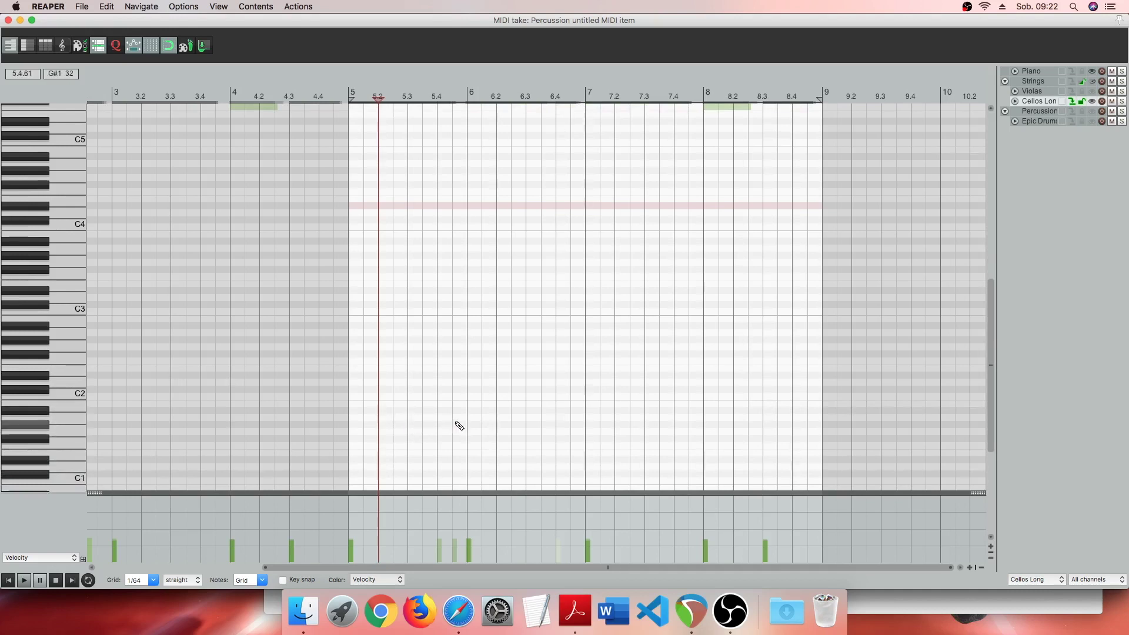
Draw one-bar cello notes A2, G2, C3 and F2 across bars 5 to 8 and lower their velocity together to about 70.
{"action": "mouse_move", "coordinate": [461, 418]}
{"action": "left_mouse_down"}
{"action": "mouse_move", "coordinate": [377, 421]}
{"action": "mouse_move", "coordinate": [386, 333]}
{"action": "left_mouse_up"}
{"action": "left_click_drag", "start_coordinate": [456, 333], "coordinate": [460, 333]}
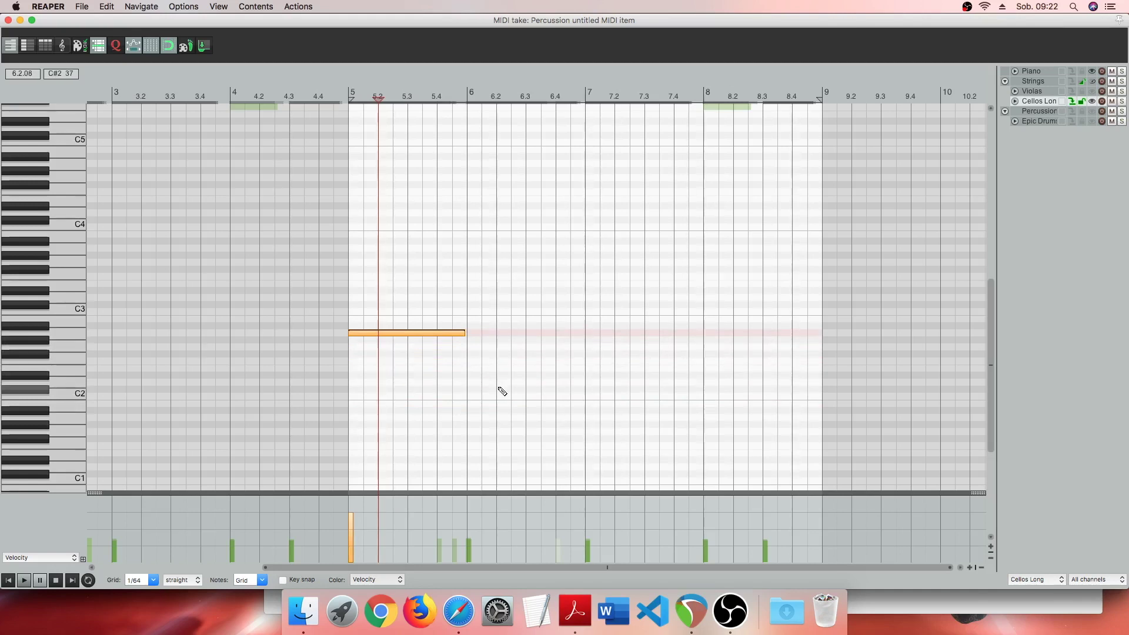
{"action": "left_click_drag", "start_coordinate": [468, 348], "coordinate": [564, 349]}
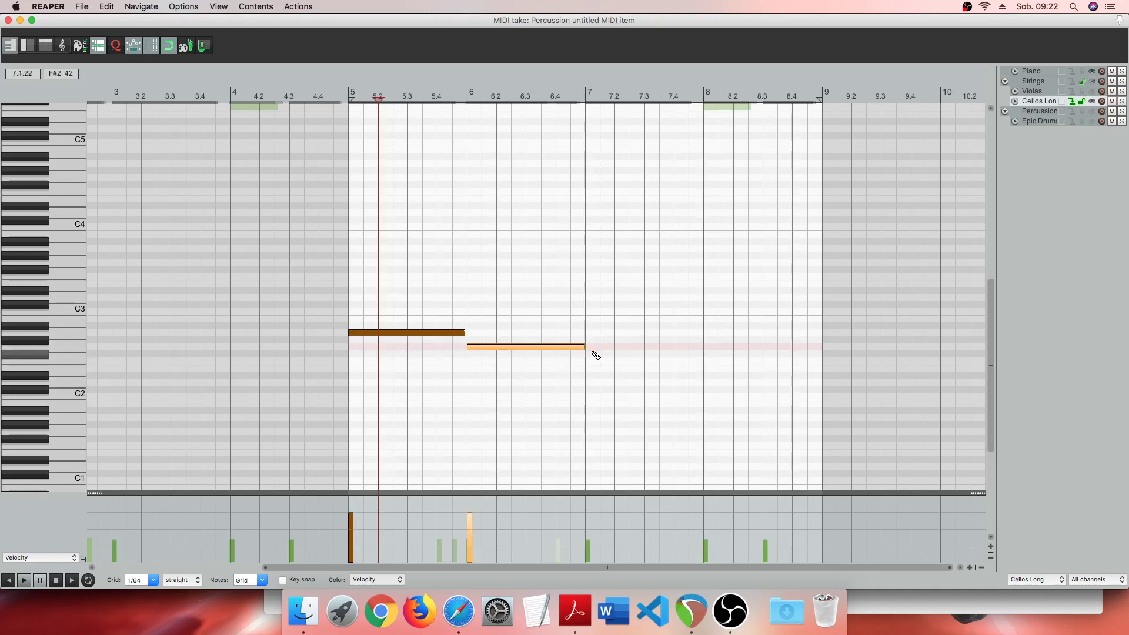
{"action": "mouse_move", "coordinate": [596, 312]}
{"action": "left_mouse_down"}
{"action": "mouse_move", "coordinate": [670, 313]}
{"action": "mouse_move", "coordinate": [659, 313]}
{"action": "left_mouse_up"}
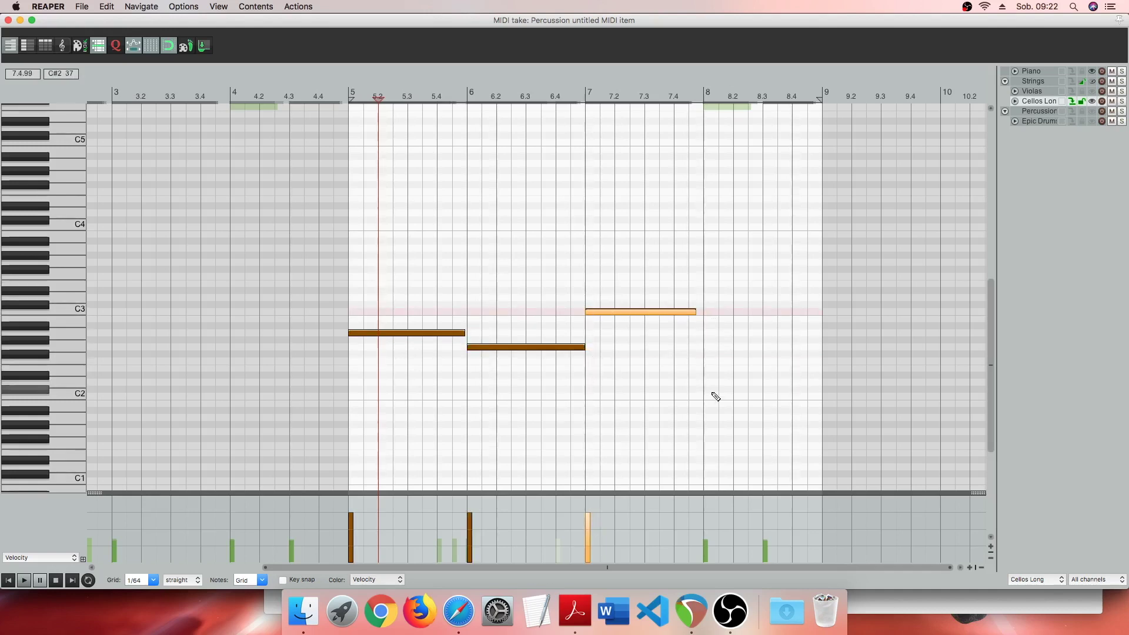
{"action": "left_click", "coordinate": [707, 361]}
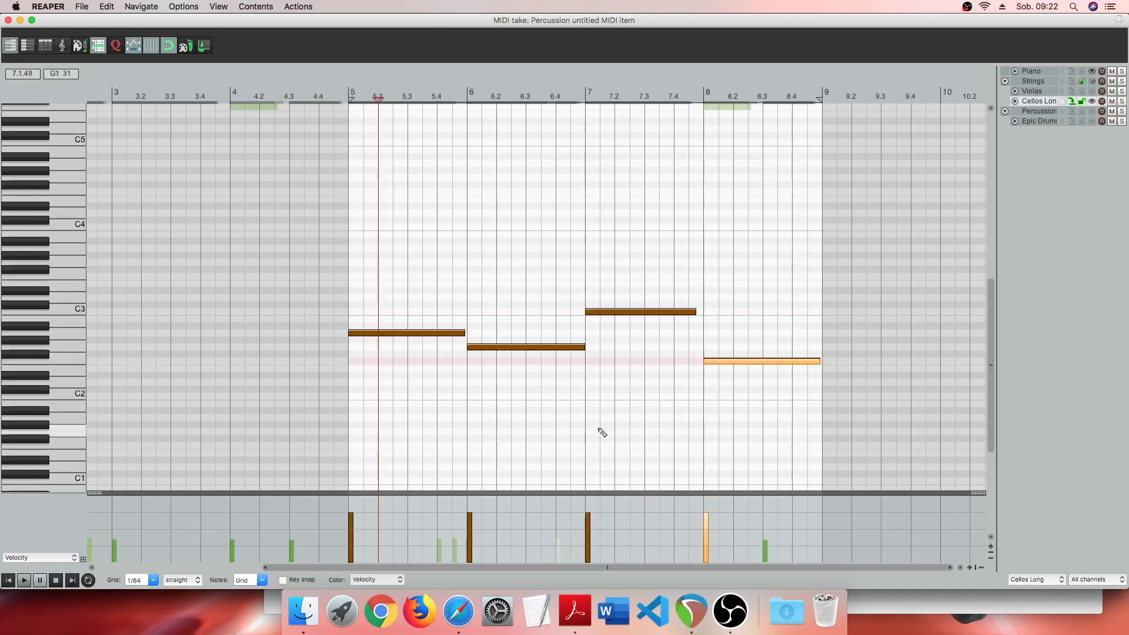
{"action": "key", "text": "super+a"}
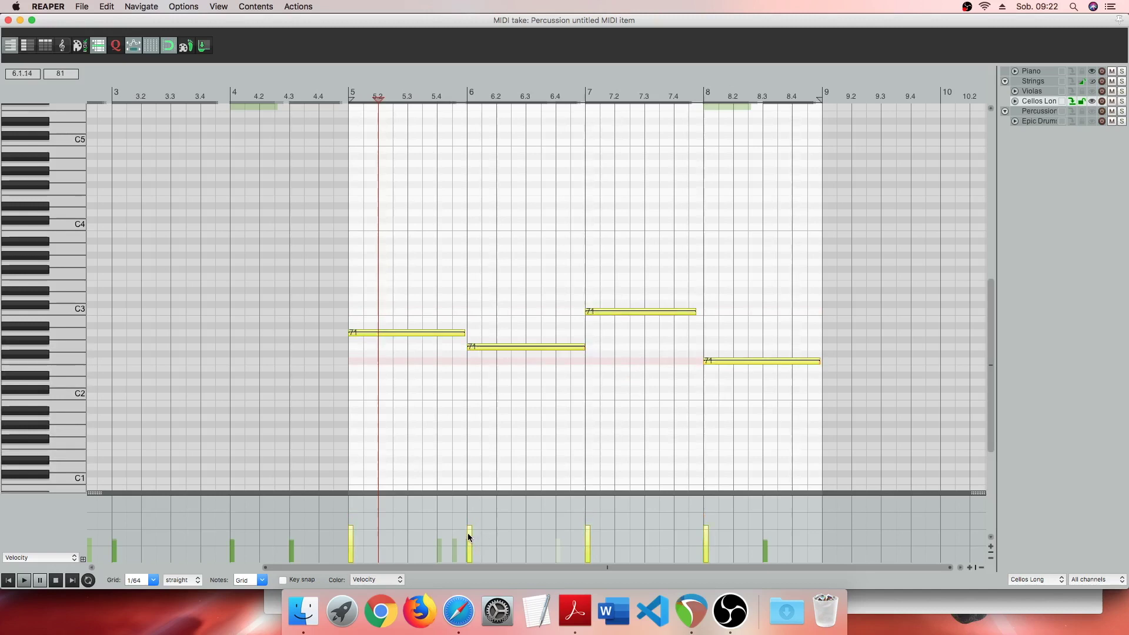
{"action": "left_click", "coordinate": [477, 248]}
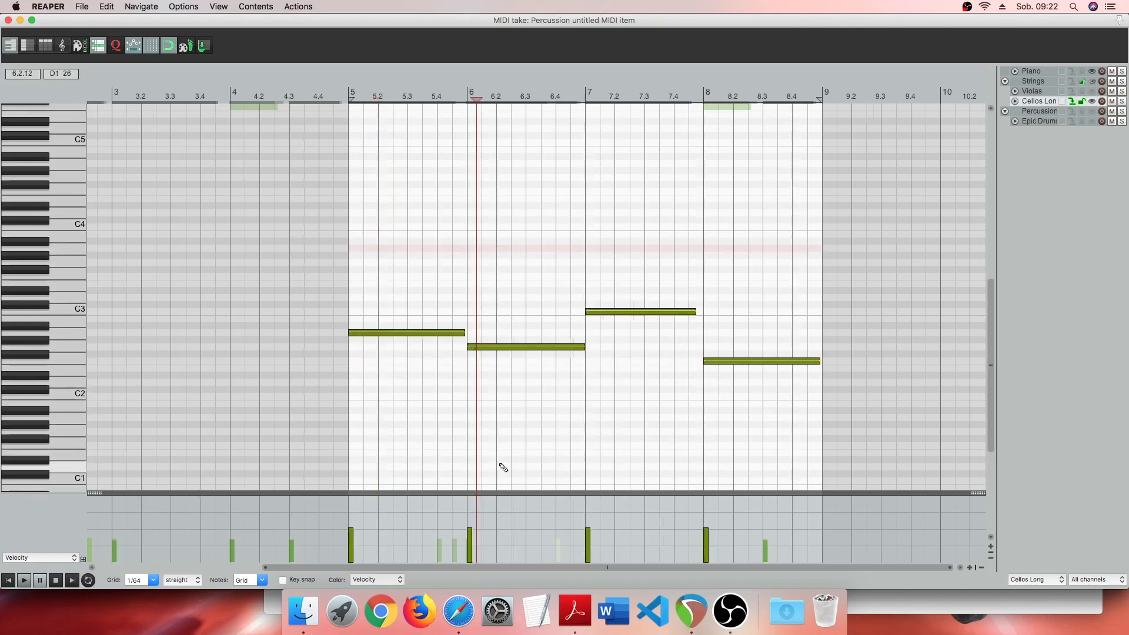
Overlap the cello notes by starting G2, C3 and F2 slightly before their bar lines and extending A2, C3 and F2 to their bar ends.
{"action": "scroll", "coordinate": [507, 468], "scroll_direction": "up", "scroll_amount": 5}
{"action": "left_click_drag", "start_coordinate": [520, 567], "coordinate": [593, 569]}
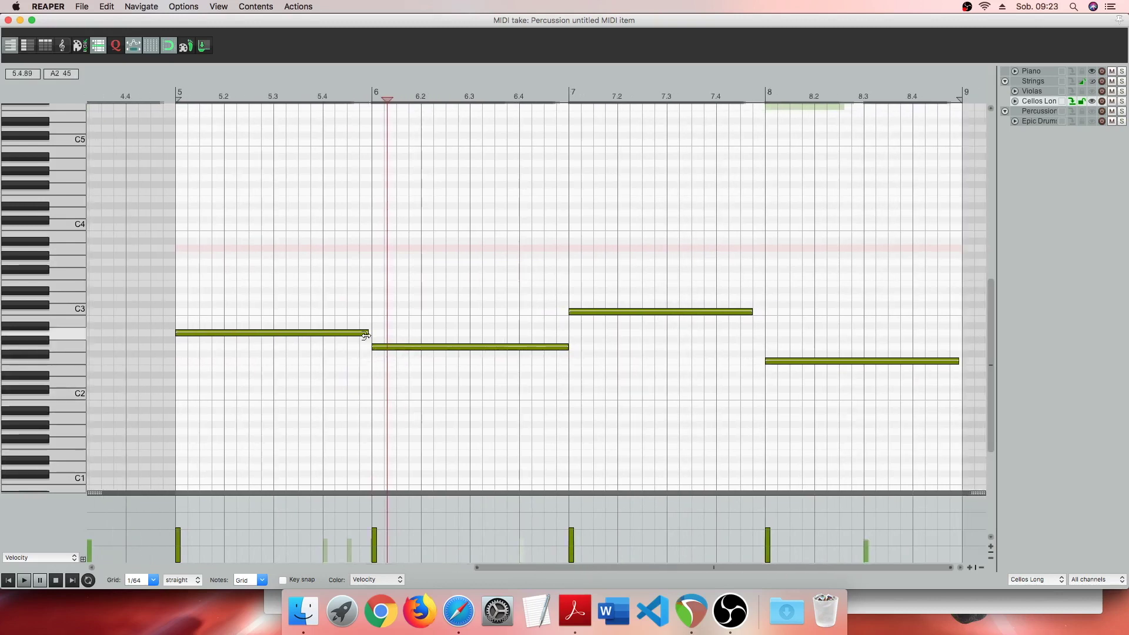
{"action": "left_click_drag", "start_coordinate": [368, 335], "coordinate": [370, 336]}
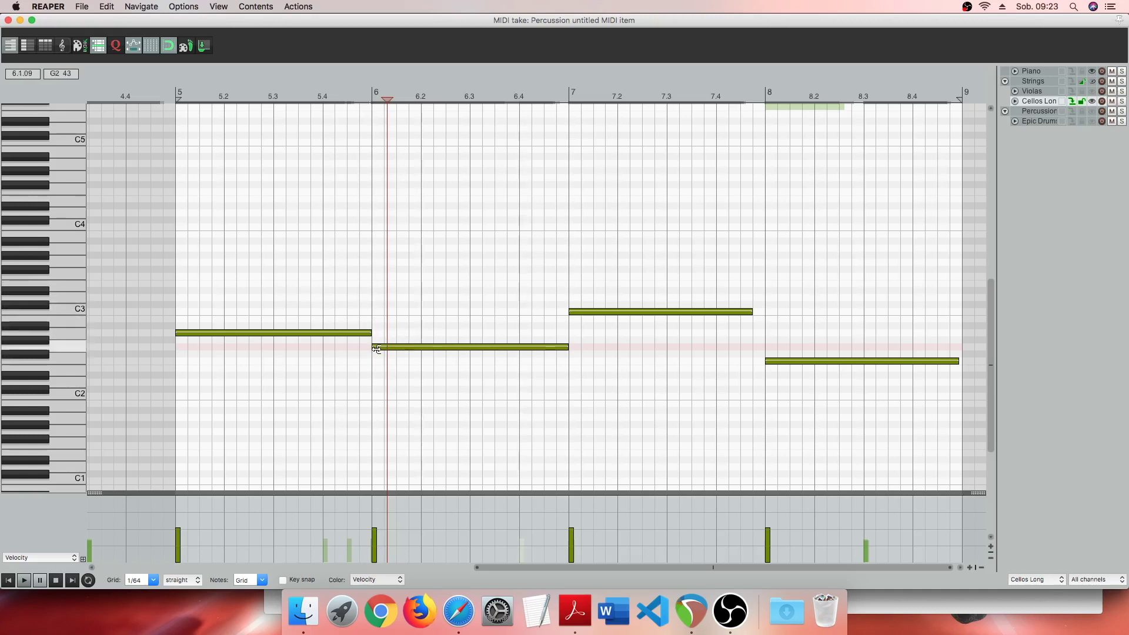
{"action": "left_click_drag", "start_coordinate": [372, 333], "coordinate": [406, 332]}
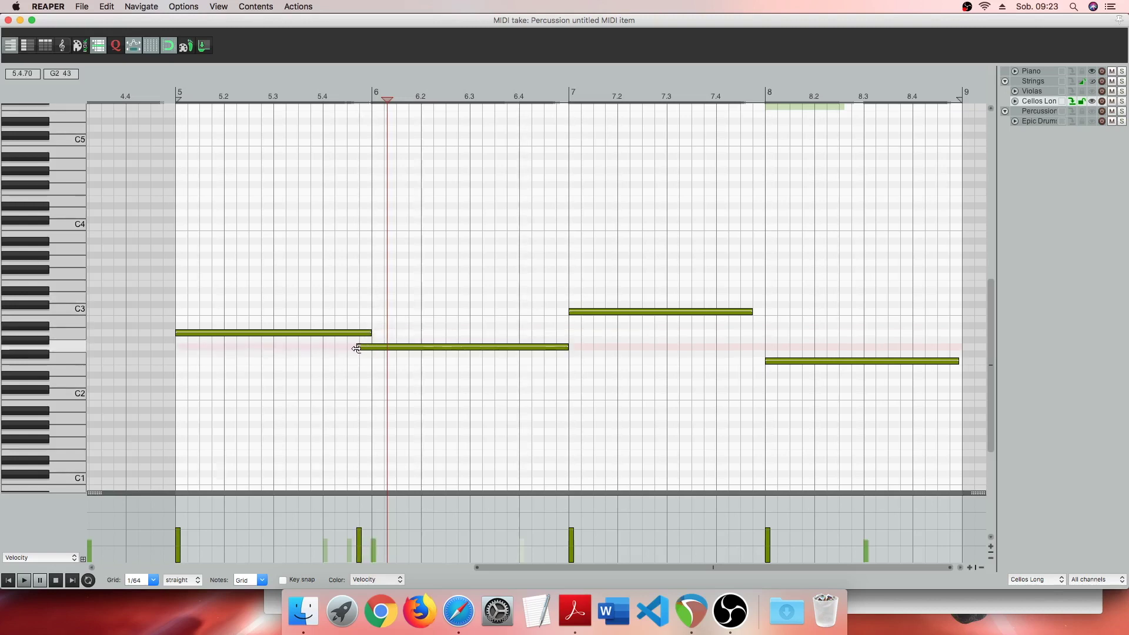
{"action": "left_click_drag", "start_coordinate": [569, 312], "coordinate": [562, 312]}
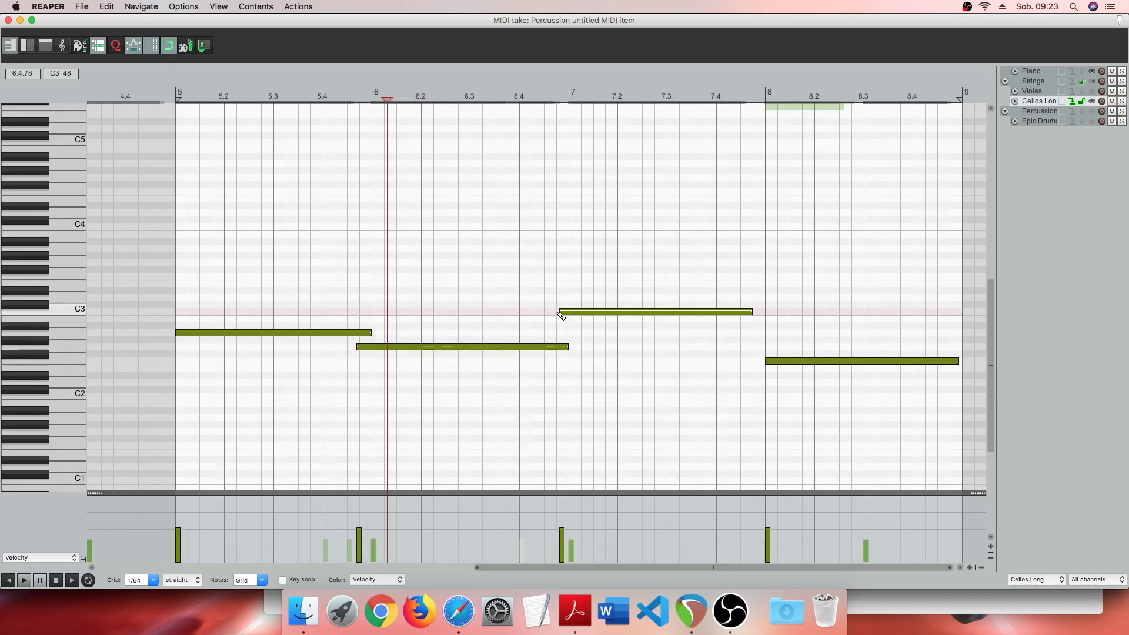
{"action": "left_click_drag", "start_coordinate": [768, 362], "coordinate": [750, 363]}
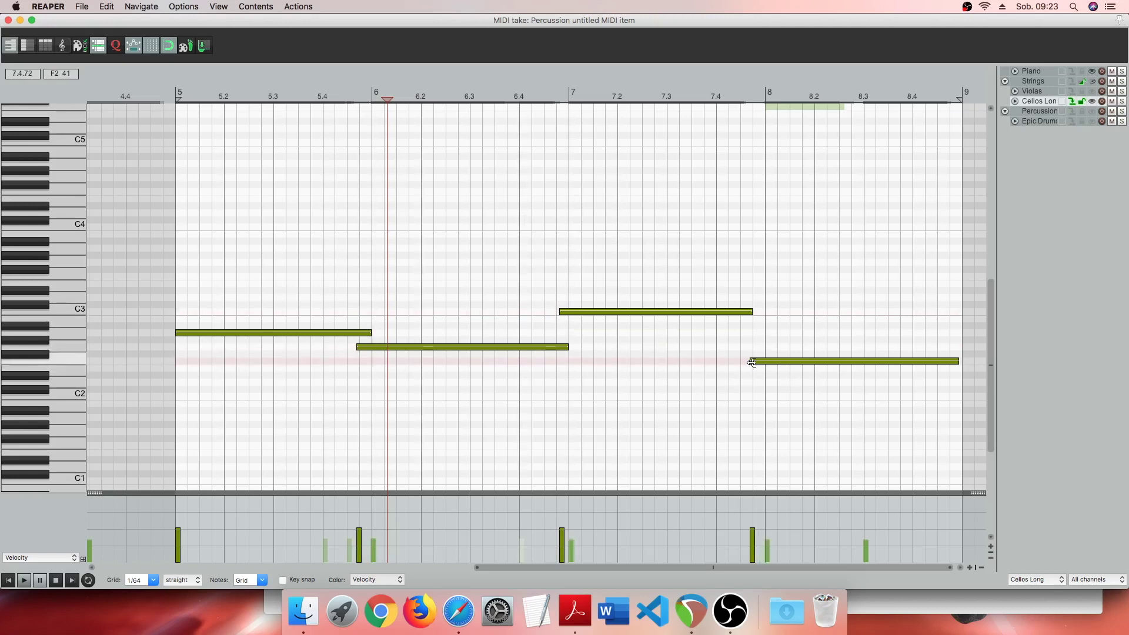
{"action": "left_click_drag", "start_coordinate": [753, 311], "coordinate": [762, 312]}
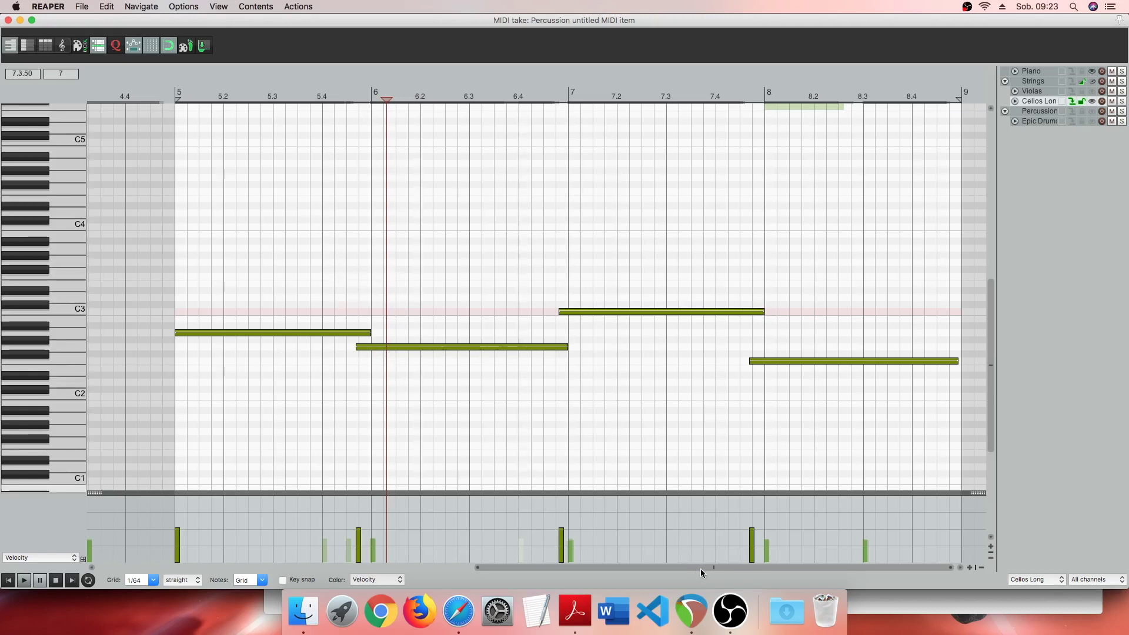
{"action": "left_click_drag", "start_coordinate": [965, 364], "coordinate": [969, 363]}
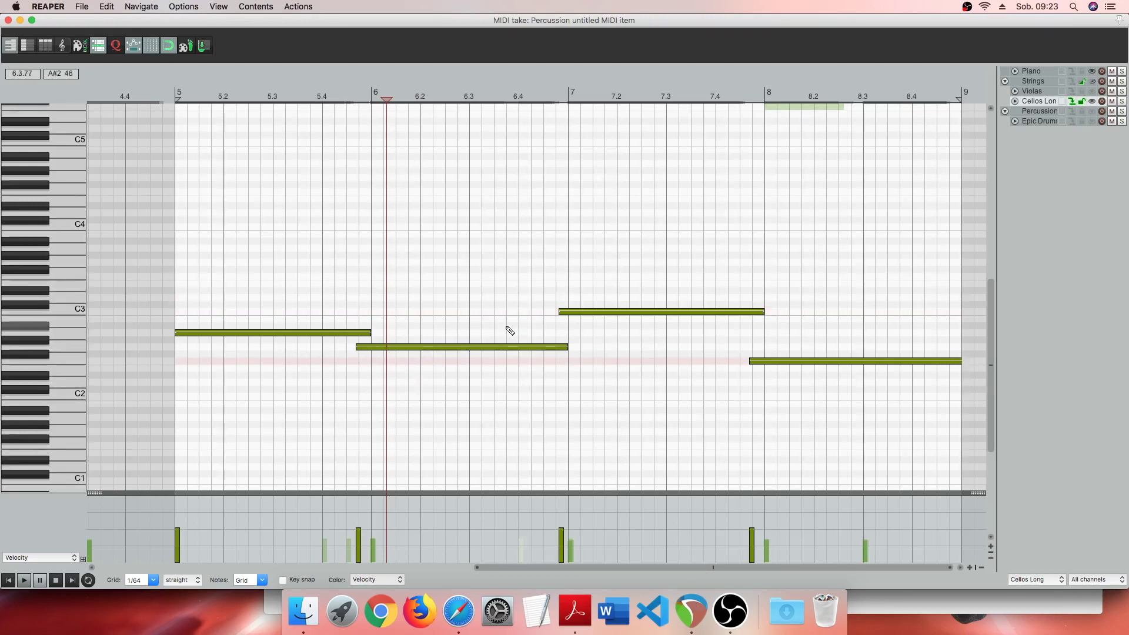
Play the cello part together with the other tracks from just before bar 5, and stop after listening.
{"action": "left_click", "coordinate": [157, 141]}
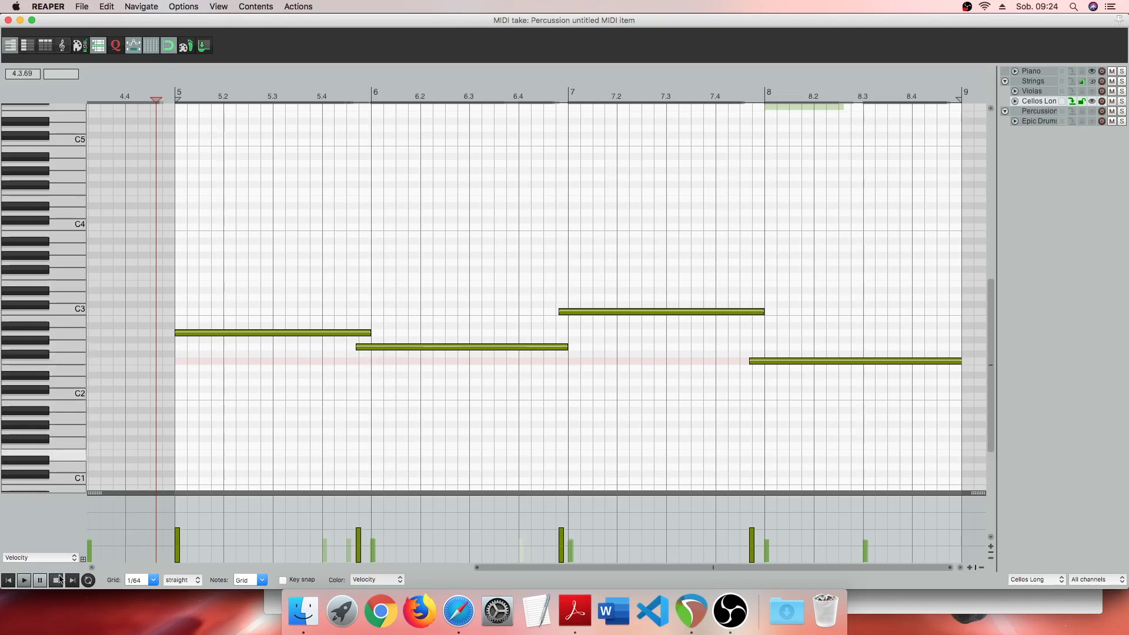
{"action": "left_click", "coordinate": [27, 583]}
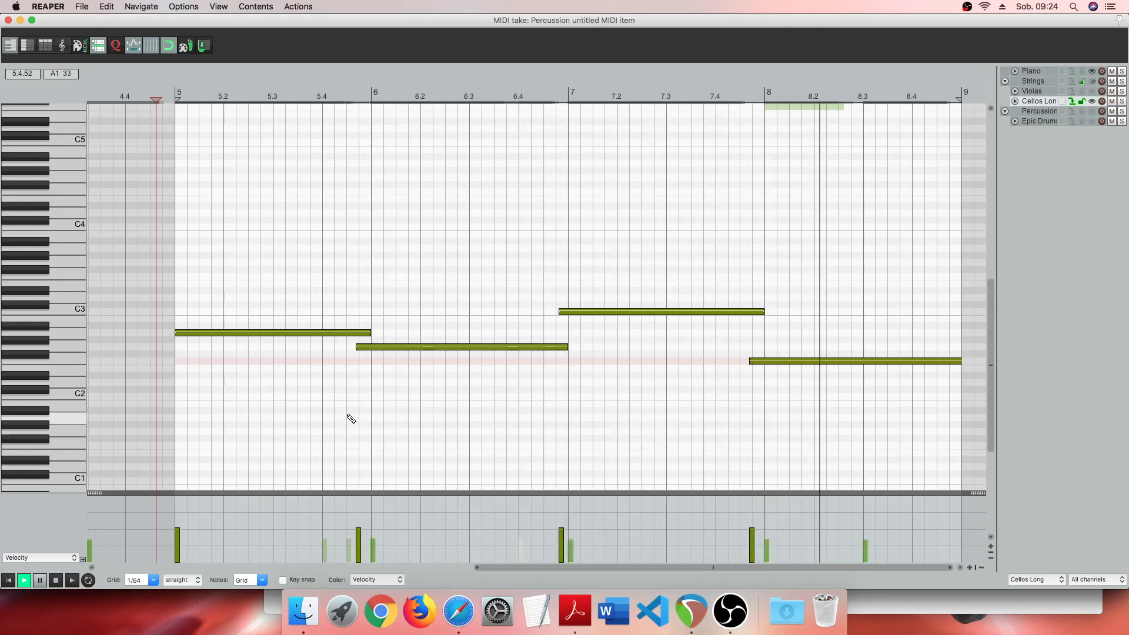
{"action": "left_click", "coordinate": [57, 581]}
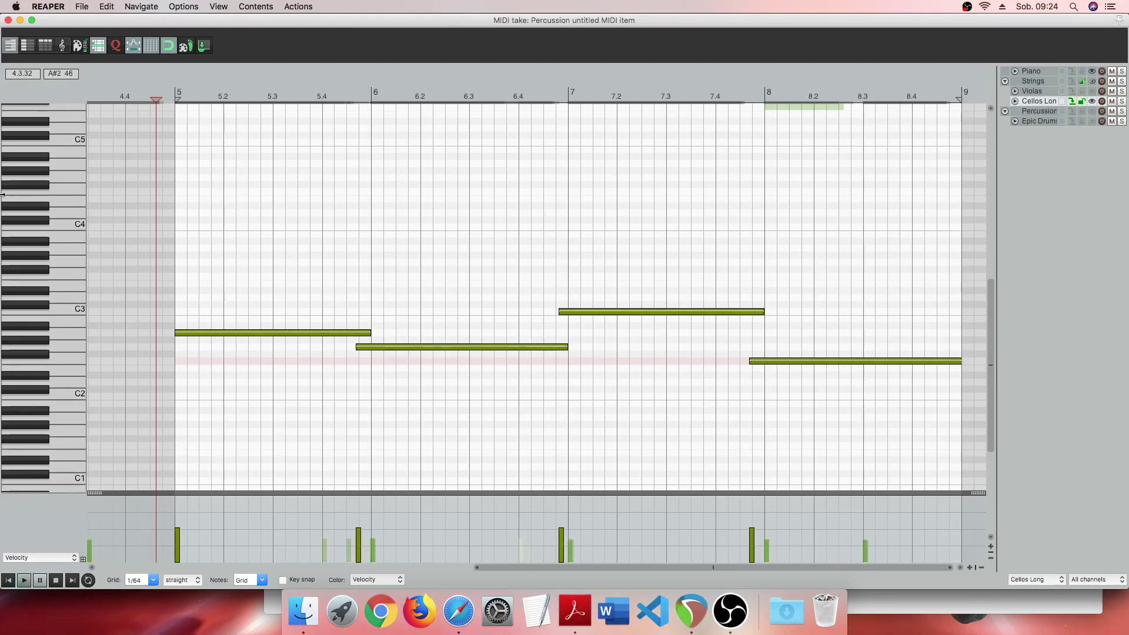
Show the 01 Mod Wheel MSB lane beneath the cello notes.
{"action": "left_click_drag", "start_coordinate": [991, 294], "coordinate": [991, 330]}
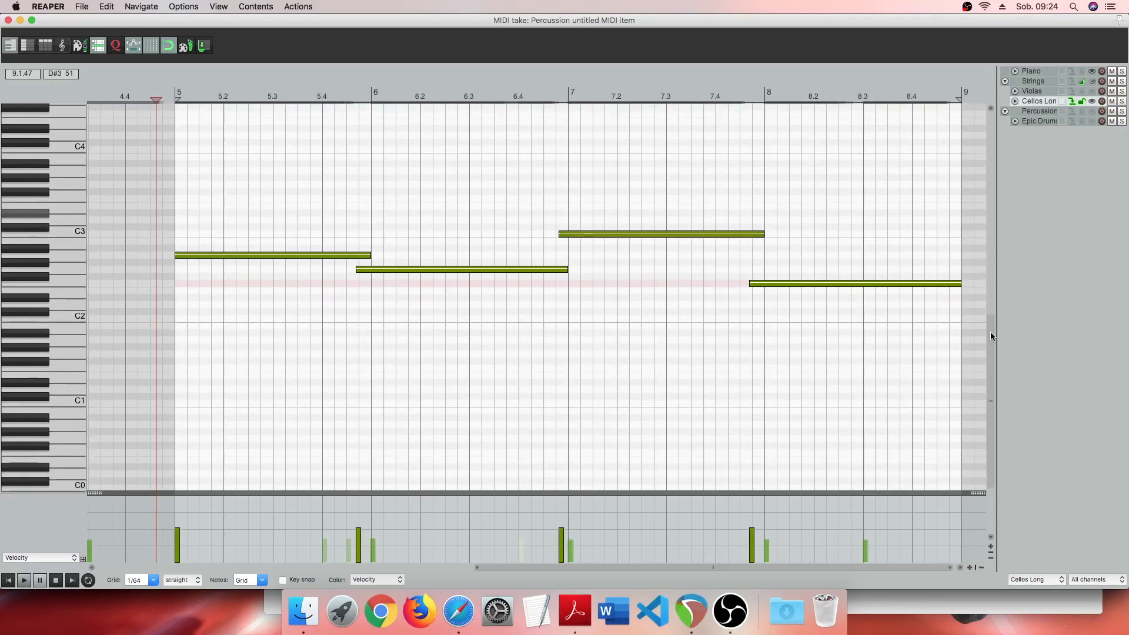
{"action": "left_click", "coordinate": [26, 558]}
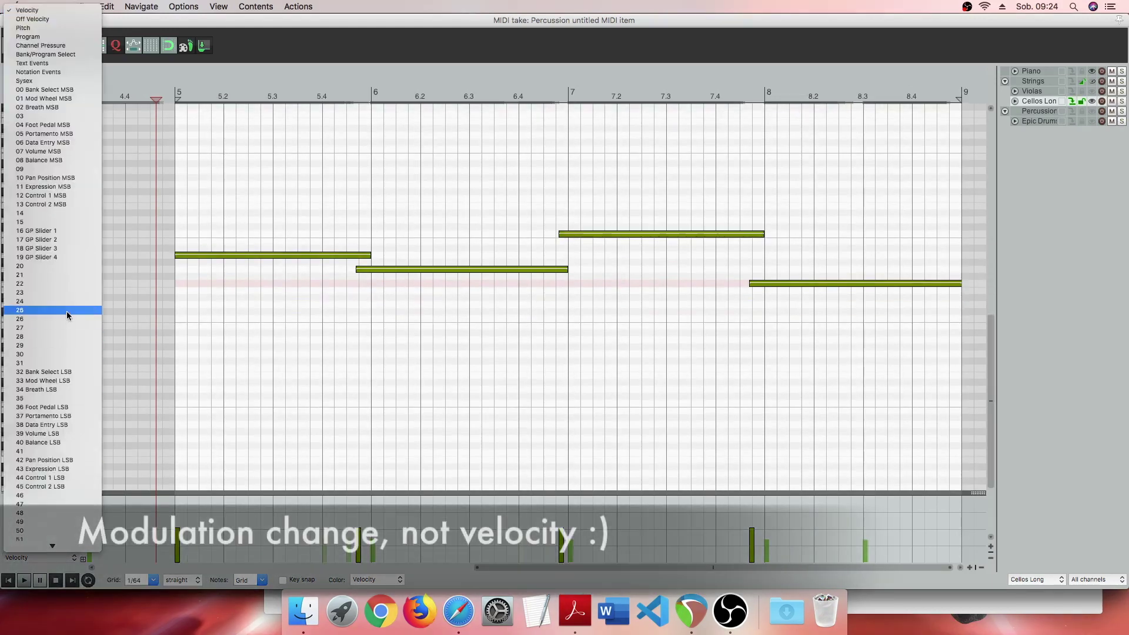
{"action": "left_click", "coordinate": [45, 99]}
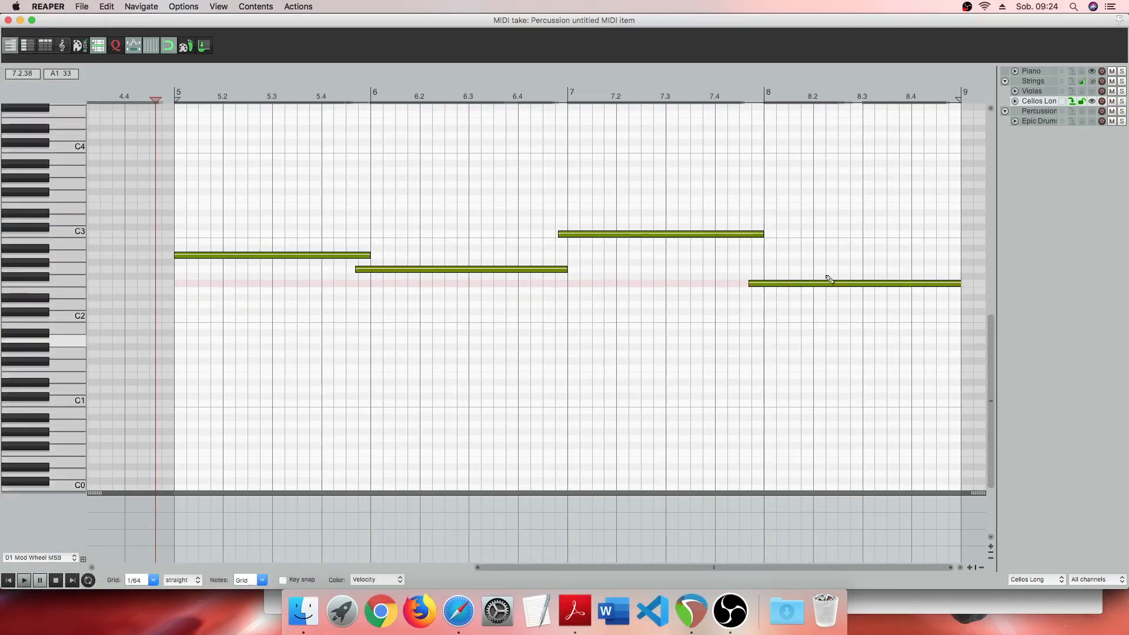
Solo the Cellos Long track and play its notes from just before bar 5.
{"action": "left_click", "coordinate": [1122, 102]}
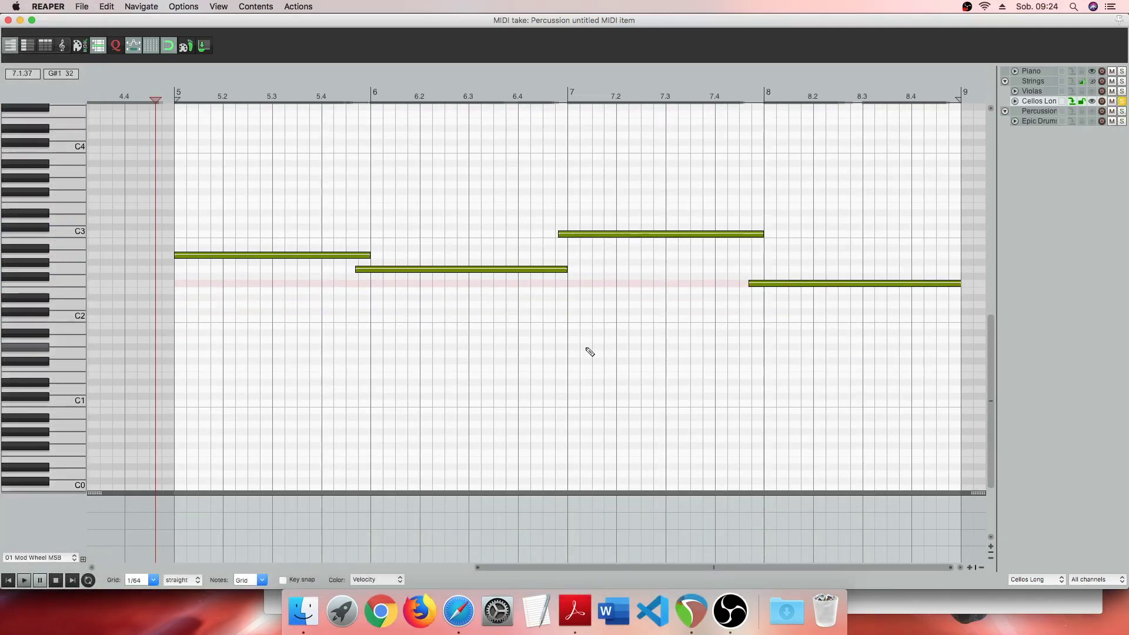
{"action": "left_click", "coordinate": [165, 89]}
{"action": "left_click", "coordinate": [26, 581]}
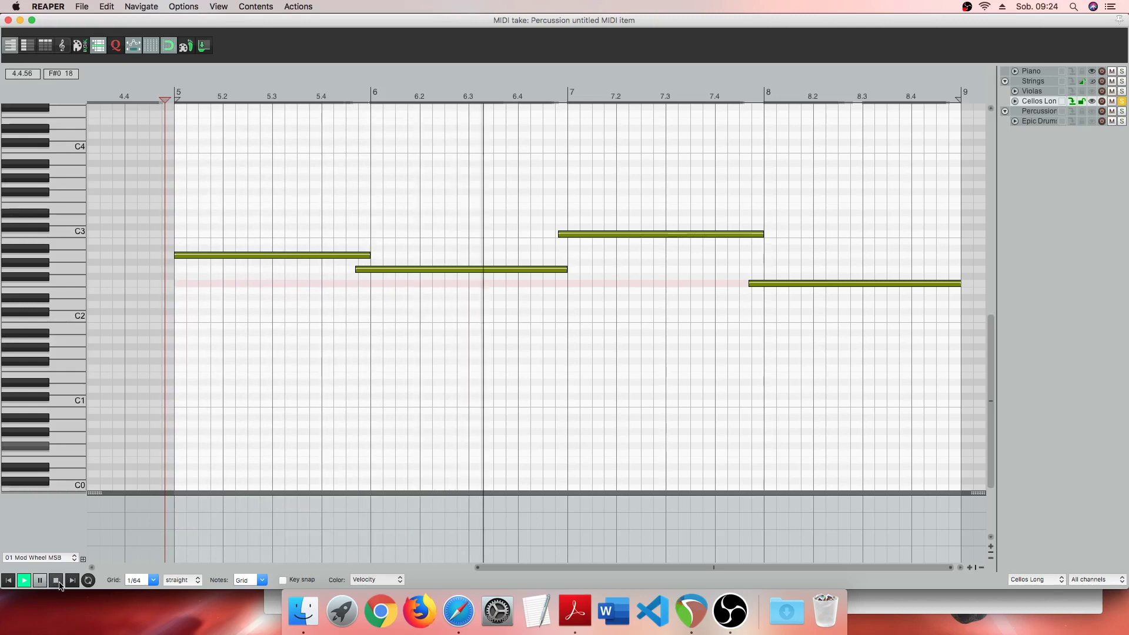
{"action": "left_click", "coordinate": [58, 582]}
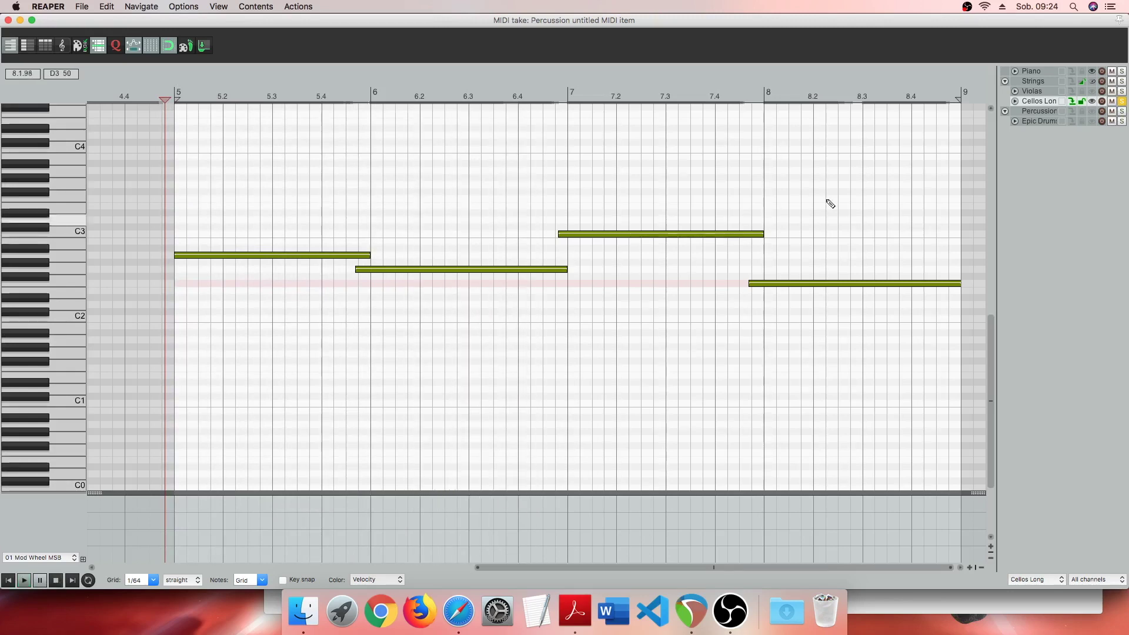
Select all four cello notes, lower their velocity further in the Velocity lane, and play the part from bar 5.
{"action": "left_click_drag", "start_coordinate": [834, 194], "coordinate": [278, 364]}
{"action": "left_click", "coordinate": [33, 559]}
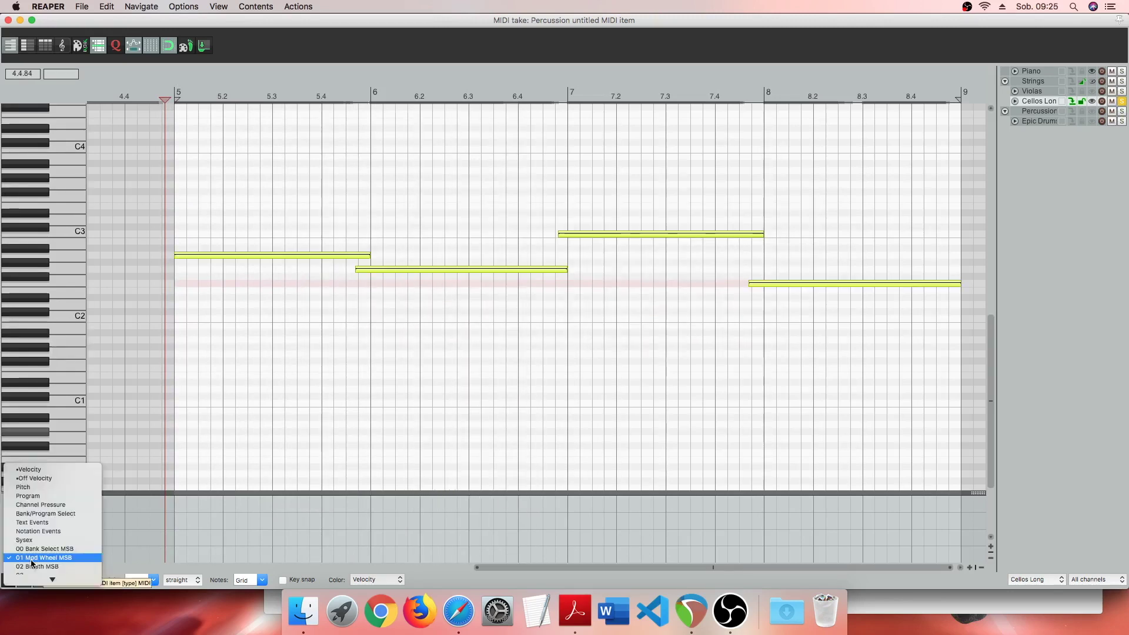
{"action": "left_click", "coordinate": [28, 469]}
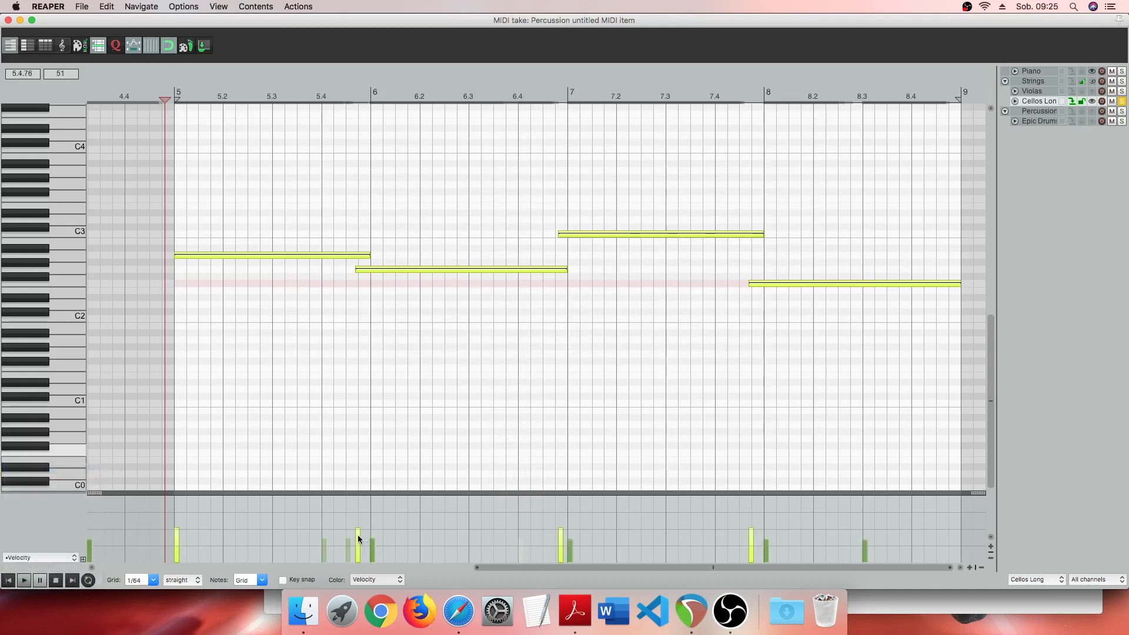
{"action": "left_click", "coordinate": [16, 581]}
{"action": "left_click", "coordinate": [24, 581]}
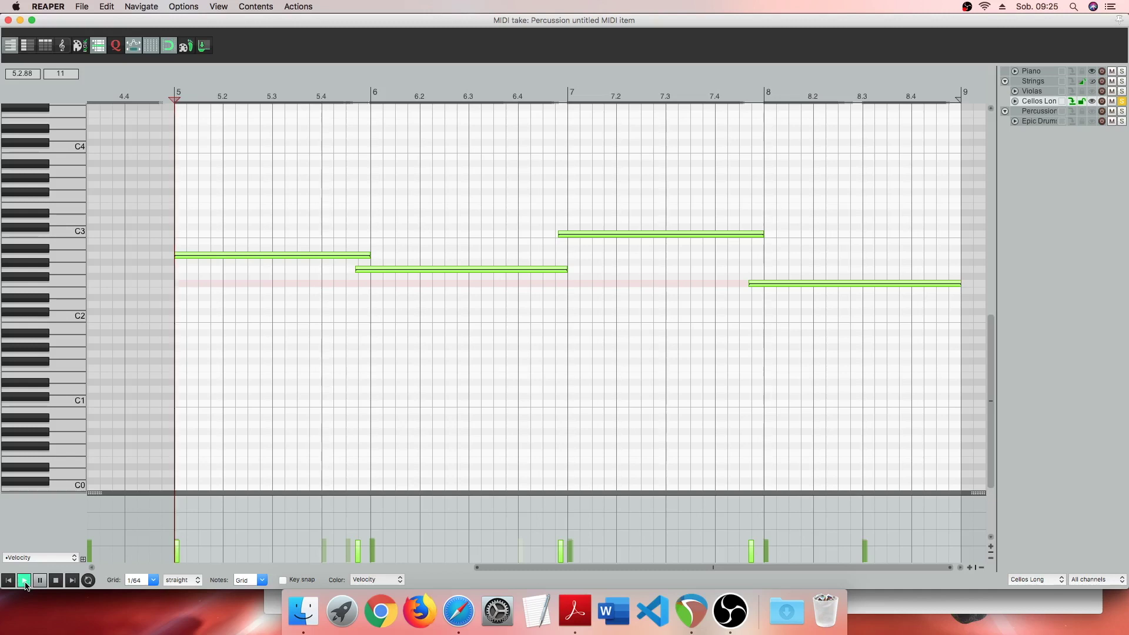
{"action": "left_click", "coordinate": [57, 581]}
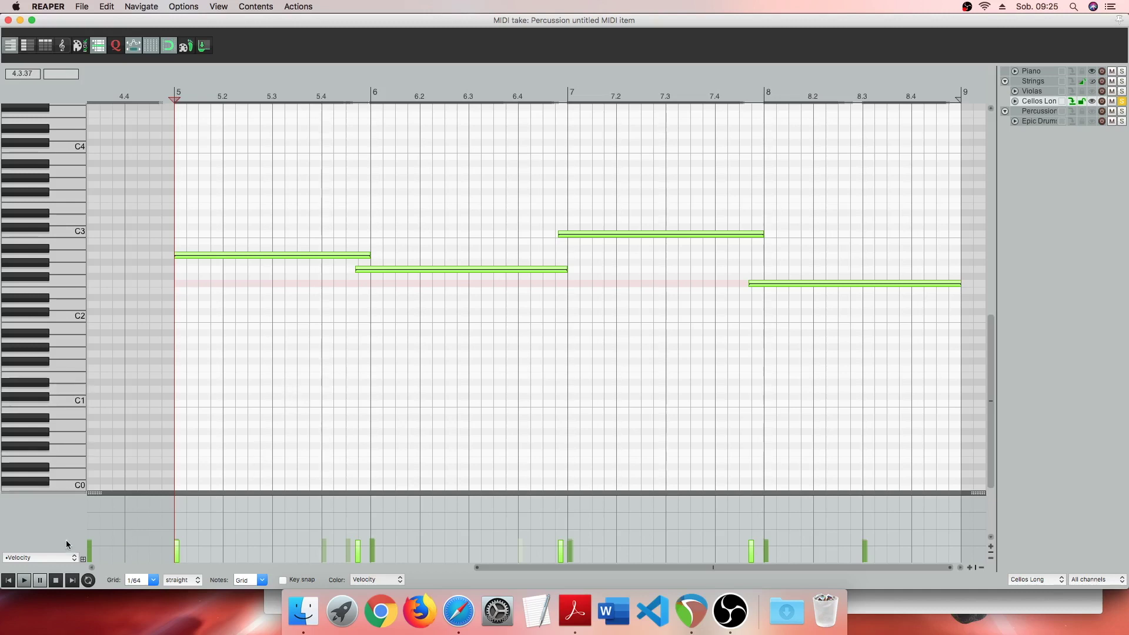
Show the 01 Mod Wheel MSB lane and draw a modulation swell over bars 5 and 6 that peaks near the start of bar 6.
{"action": "left_click", "coordinate": [58, 556]}
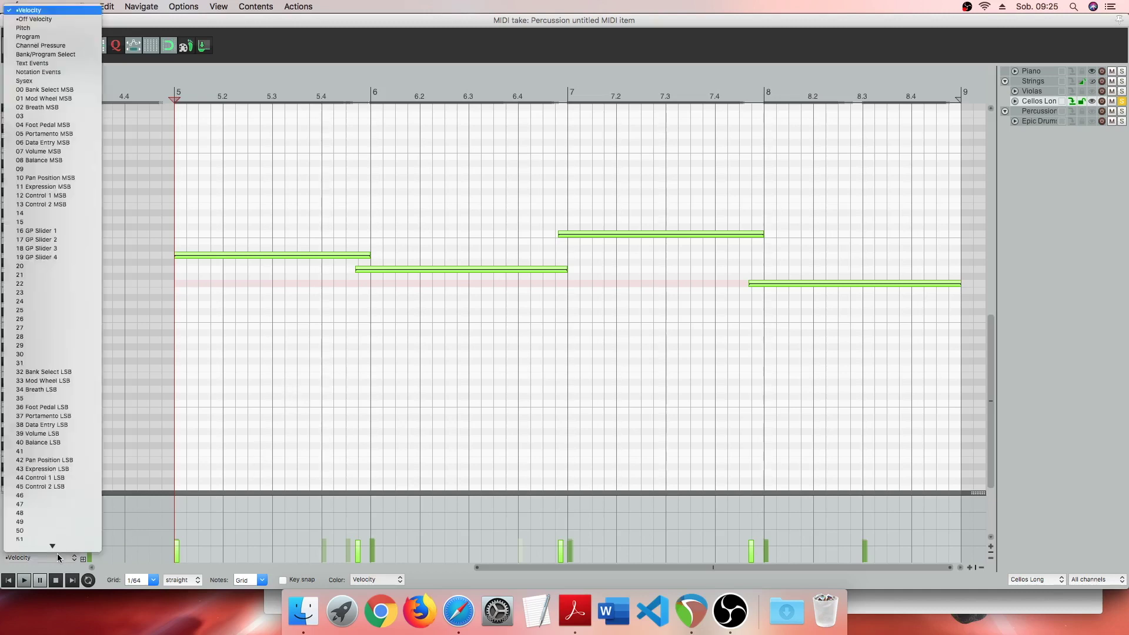
{"action": "left_click", "coordinate": [89, 100]}
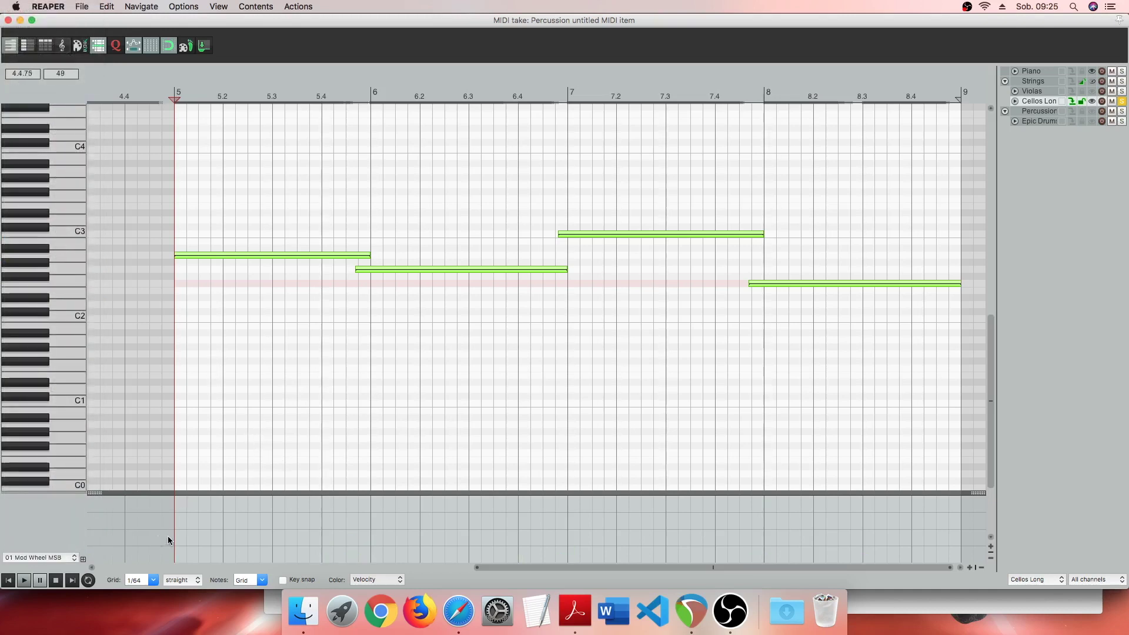
{"action": "mouse_move", "coordinate": [169, 541]}
{"action": "left_mouse_down"}
{"action": "mouse_move", "coordinate": [369, 519]}
{"action": "mouse_move", "coordinate": [570, 551]}
{"action": "left_mouse_up"}
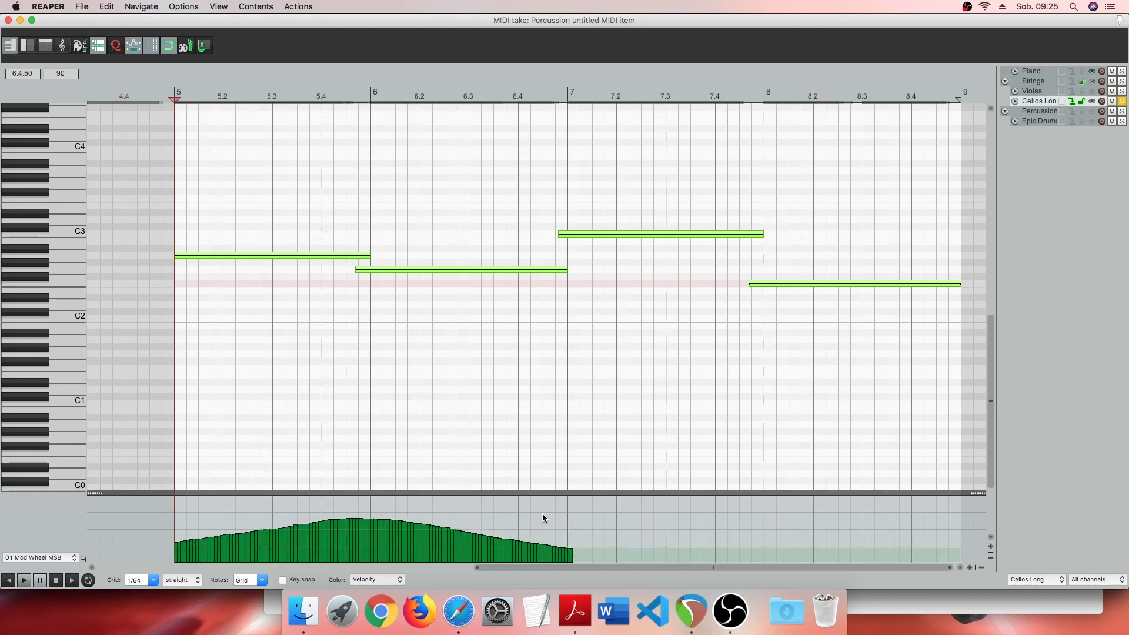
Redraw the modulation curve to rise through bars 5 and 7 and fall through bars 6 and 8, and play it back.
{"action": "left_click_drag", "start_coordinate": [154, 549], "coordinate": [992, 541]}
{"action": "mouse_move", "coordinate": [562, 567]}
{"action": "left_mouse_down"}
{"action": "mouse_move", "coordinate": [266, 572]}
{"action": "mouse_move", "coordinate": [423, 570]}
{"action": "mouse_move", "coordinate": [428, 541]}
{"action": "mouse_move", "coordinate": [276, 534]}
{"action": "mouse_move", "coordinate": [186, 546]}
{"action": "left_mouse_up"}
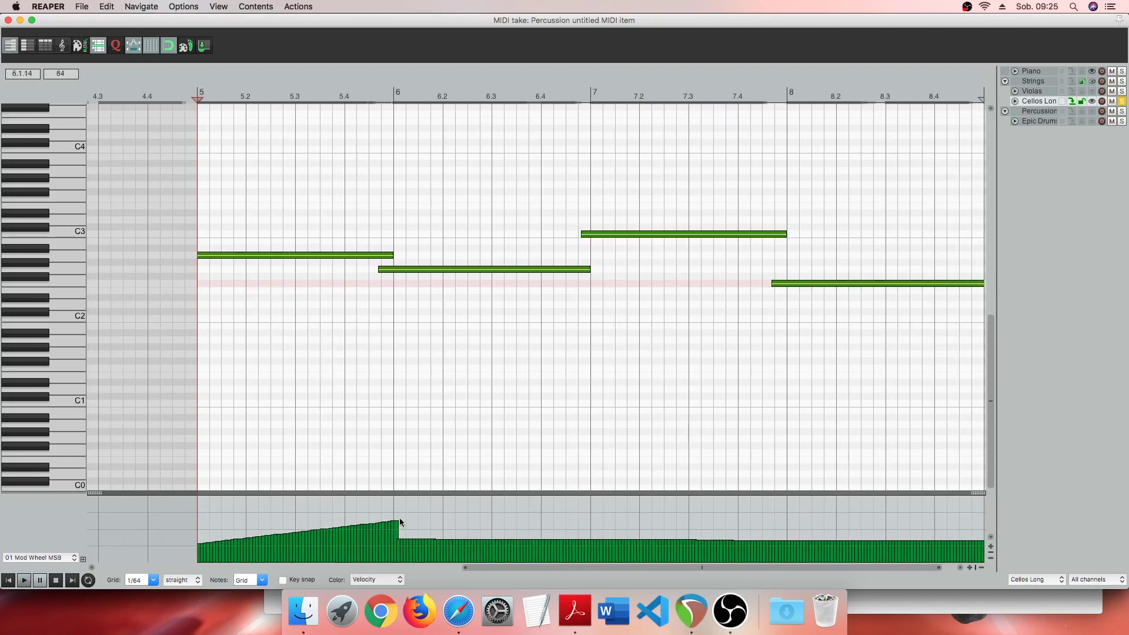
{"action": "mouse_move", "coordinate": [399, 523]}
{"action": "left_mouse_down"}
{"action": "mouse_move", "coordinate": [591, 548]}
{"action": "mouse_move", "coordinate": [788, 538]}
{"action": "mouse_move", "coordinate": [788, 526]}
{"action": "mouse_move", "coordinate": [941, 549]}
{"action": "mouse_move", "coordinate": [769, 549]}
{"action": "mouse_move", "coordinate": [698, 570]}
{"action": "mouse_move", "coordinate": [592, 570]}
{"action": "left_mouse_up"}
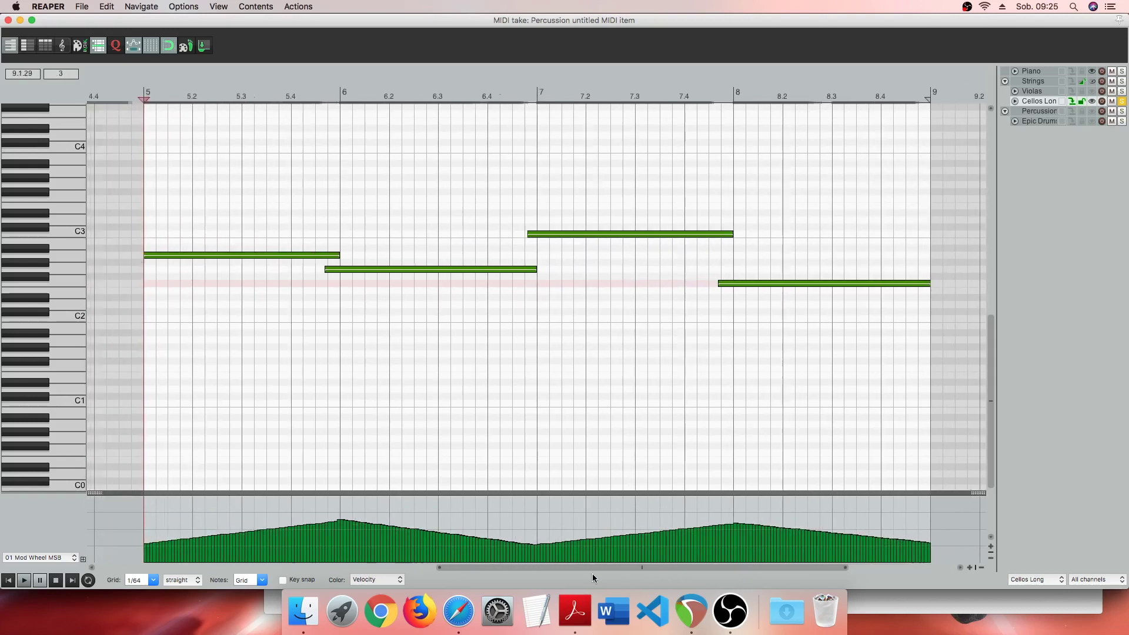
{"action": "left_click", "coordinate": [25, 581]}
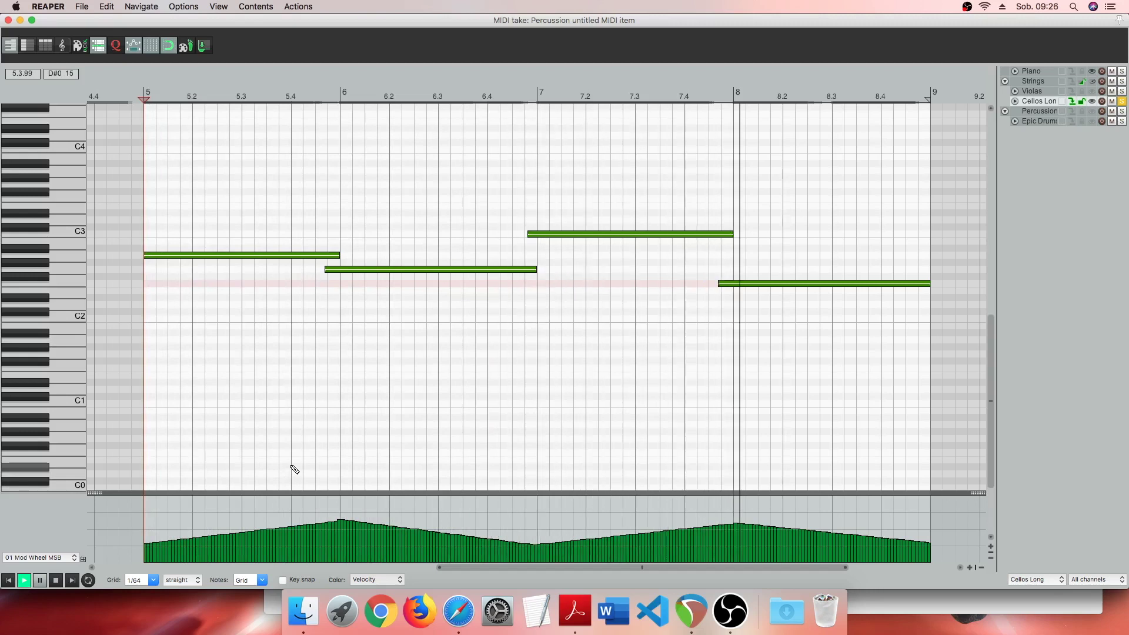
{"action": "left_click", "coordinate": [57, 582]}
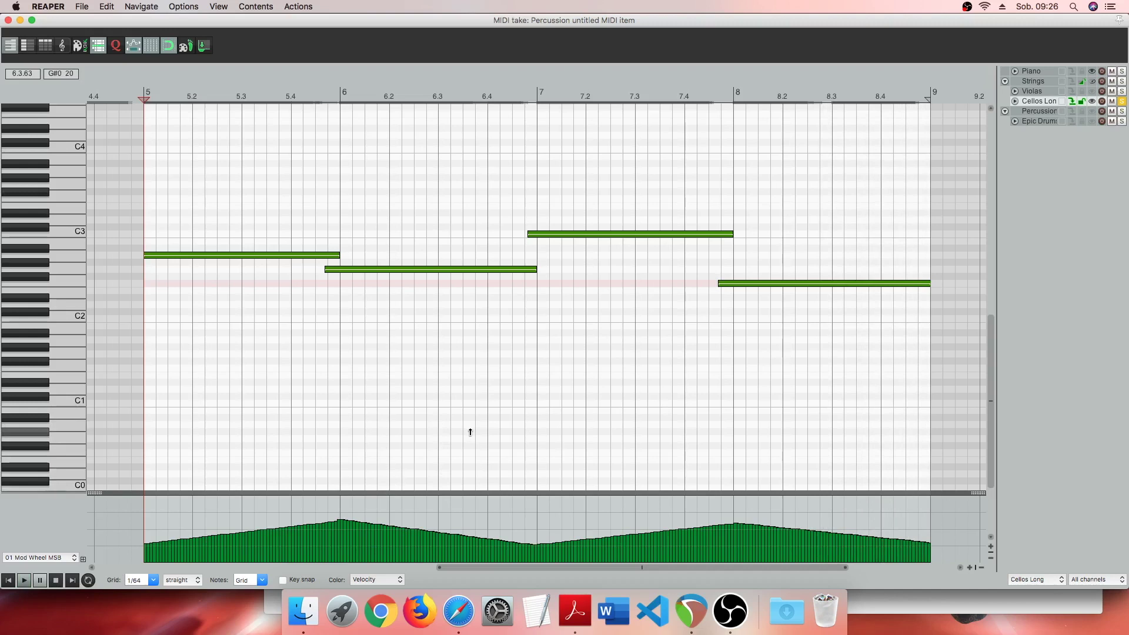
Try an uneven modulation curve with abrupt peaks and dips over bars 5 and 6, play it back, and undo it.
{"action": "left_click", "coordinate": [170, 531]}
{"action": "mouse_move", "coordinate": [186, 525]}
{"action": "left_mouse_down"}
{"action": "mouse_move", "coordinate": [338, 549]}
{"action": "mouse_move", "coordinate": [406, 520]}
{"action": "mouse_move", "coordinate": [500, 538]}
{"action": "left_mouse_up"}
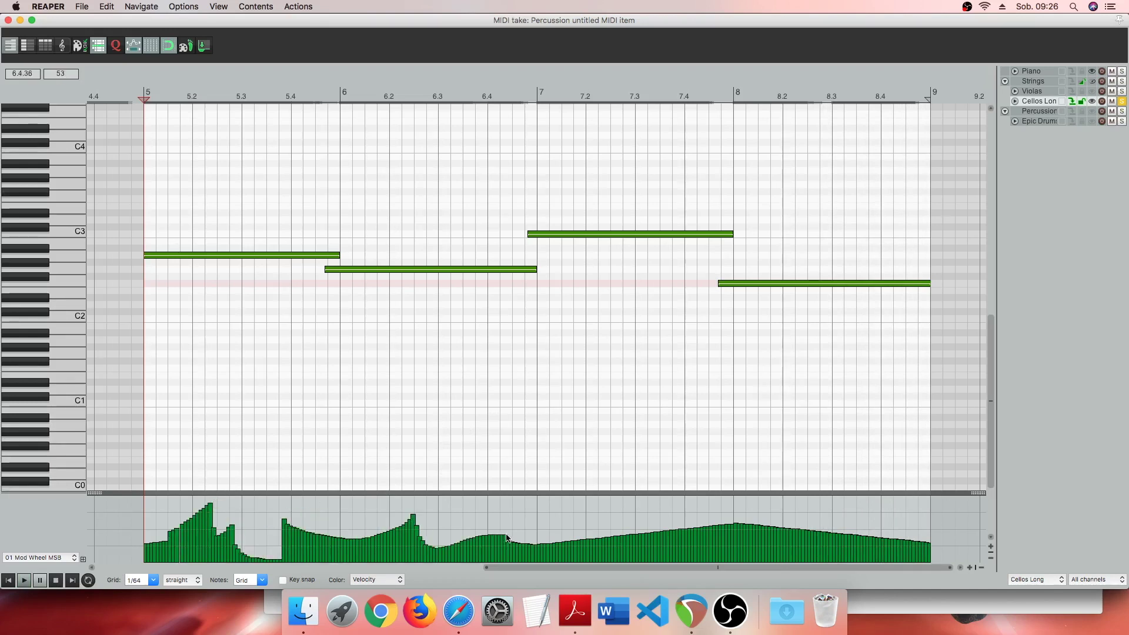
{"action": "left_click", "coordinate": [24, 581]}
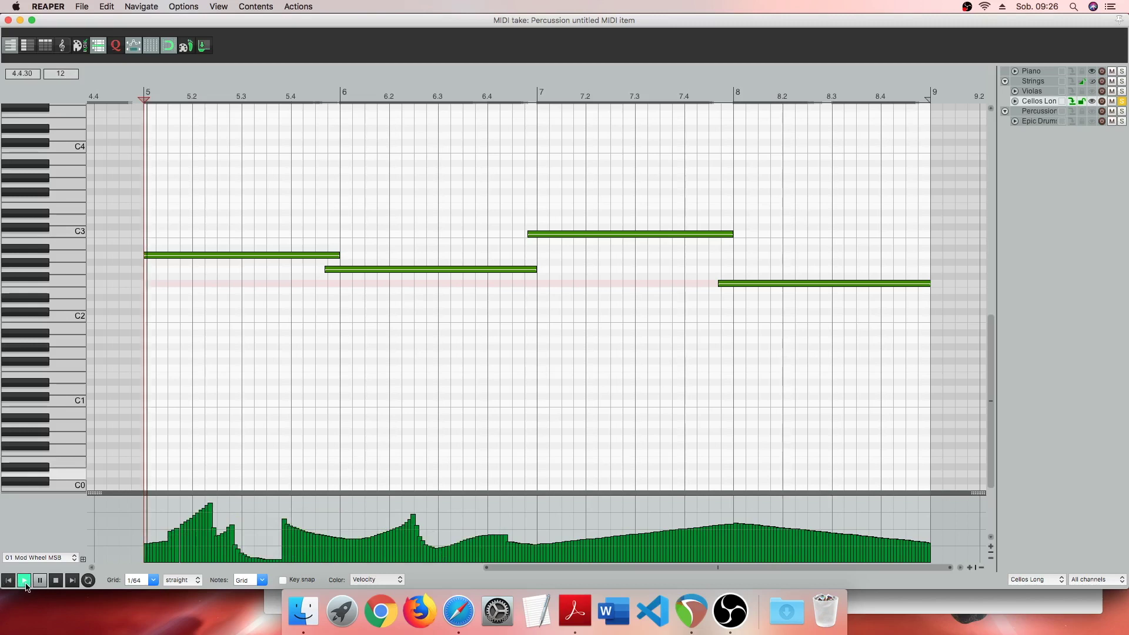
{"action": "left_click", "coordinate": [56, 581]}
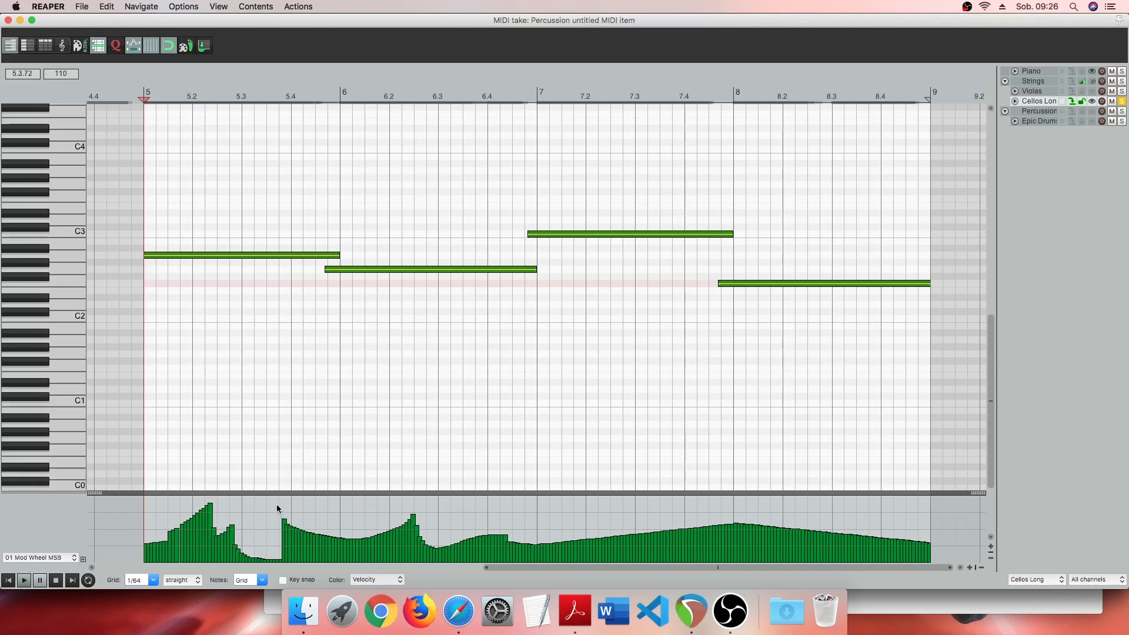
{"action": "key", "text": "super+z"}
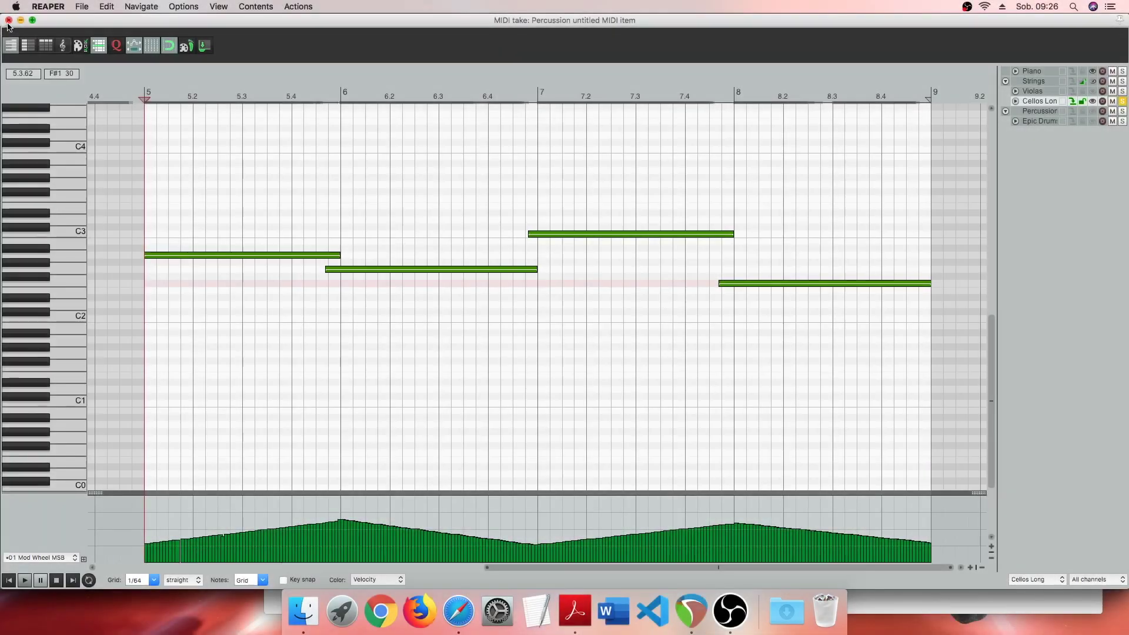
Close the MIDI editor, unsolo the Cellos Long track, and play the full arrangement from the project start.
{"action": "left_click", "coordinate": [8, 20]}
{"action": "left_click", "coordinate": [459, 253]}
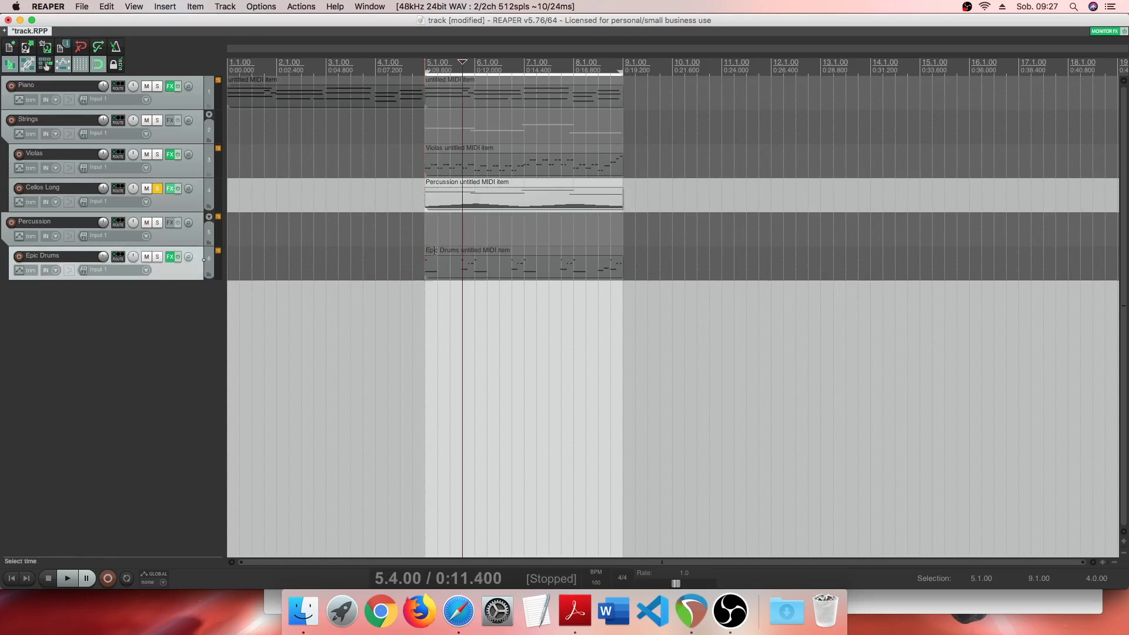
{"action": "left_click", "coordinate": [11, 578]}
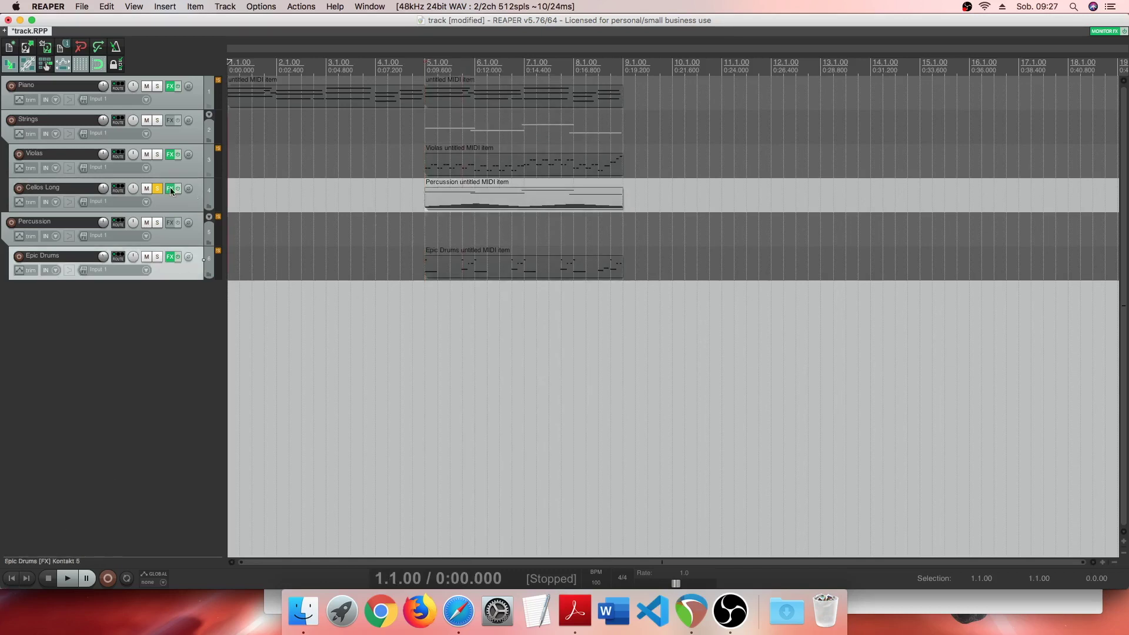
{"action": "left_click", "coordinate": [157, 188]}
{"action": "left_click", "coordinate": [67, 579]}
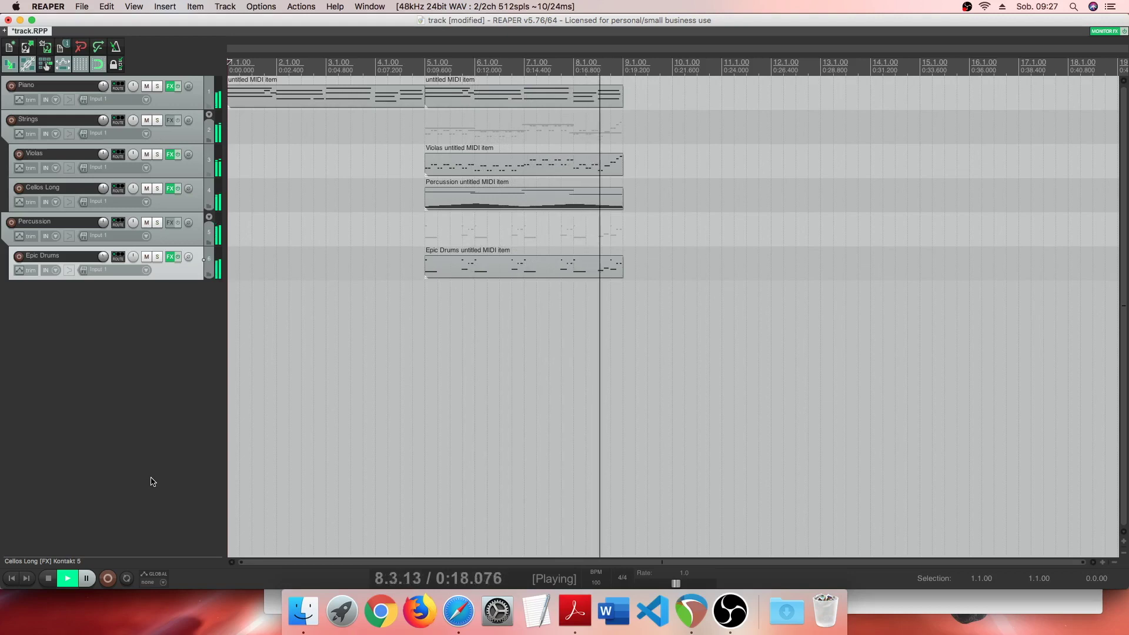
{"action": "key", "text": "space"}
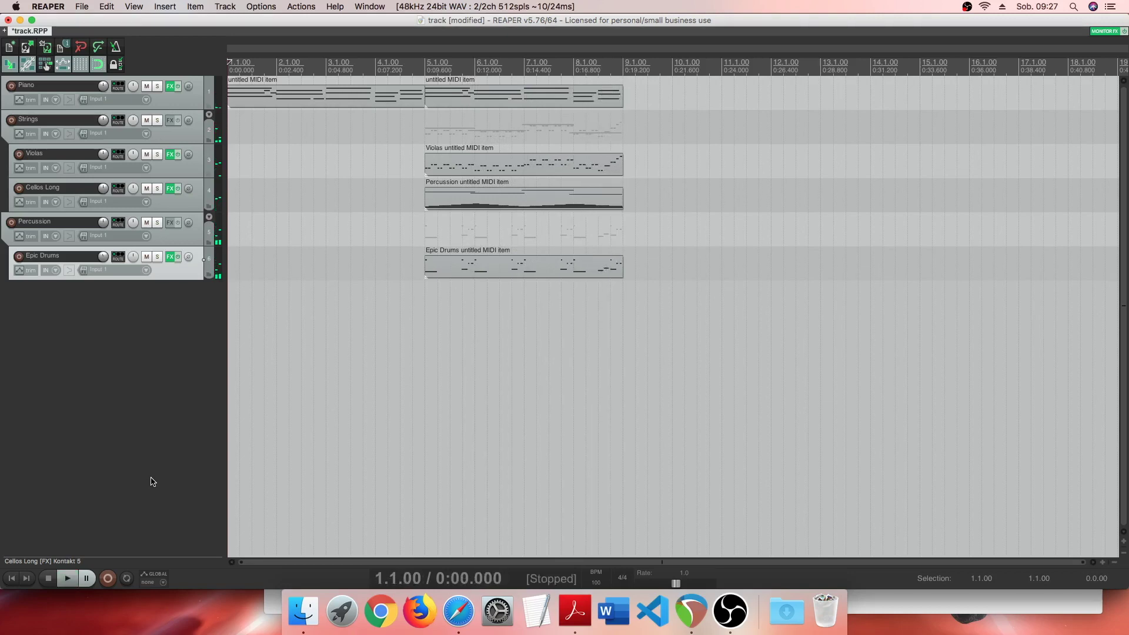